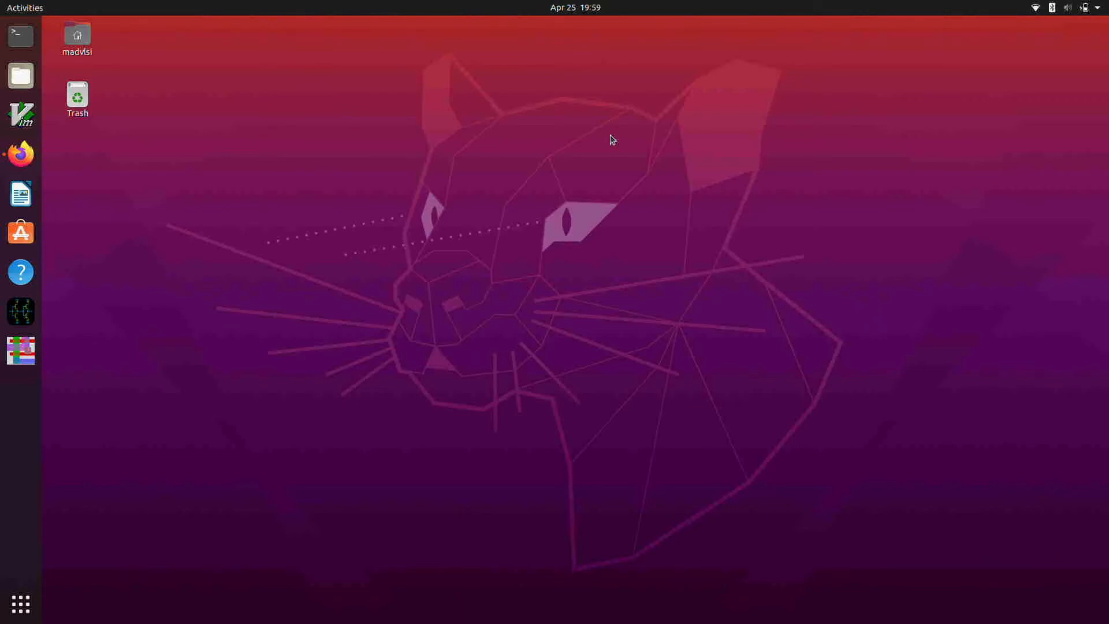
Step: Review the P- poly precision resistors section in Firefox, examining the 2000 ohm/sq sheet resistance and the maximum and preferred current per width
click(27, 165)
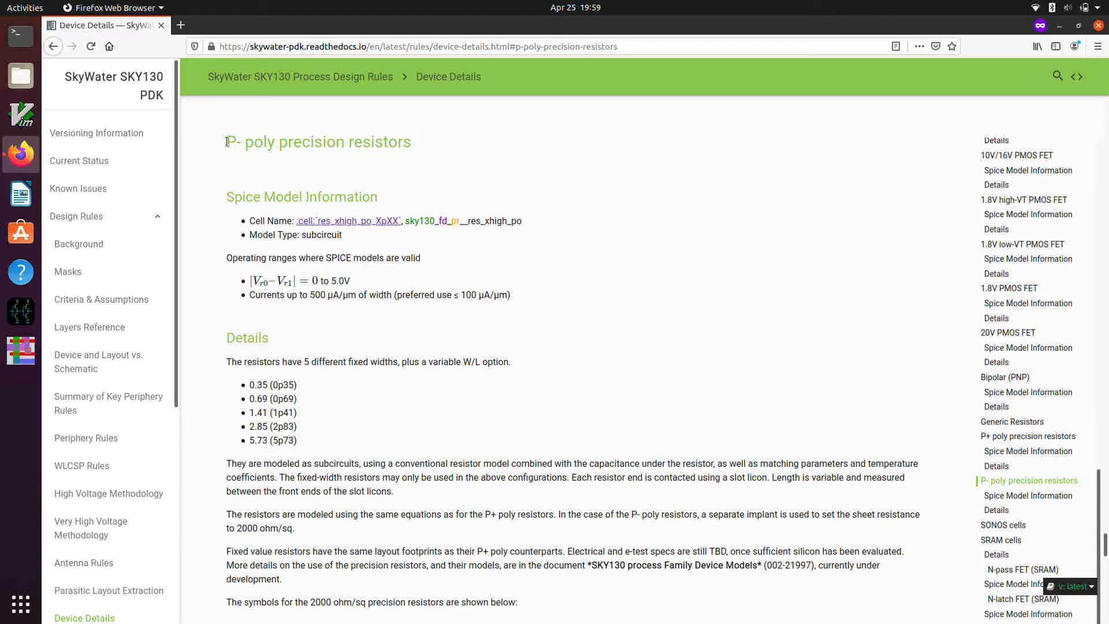
drag(226, 142, 410, 145)
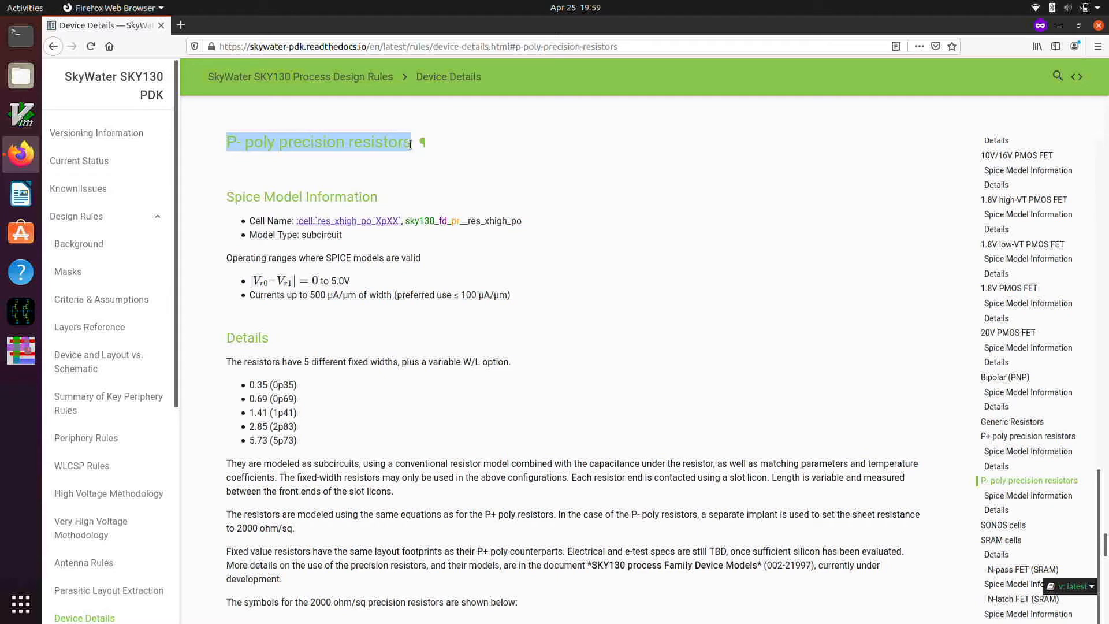
click(414, 165)
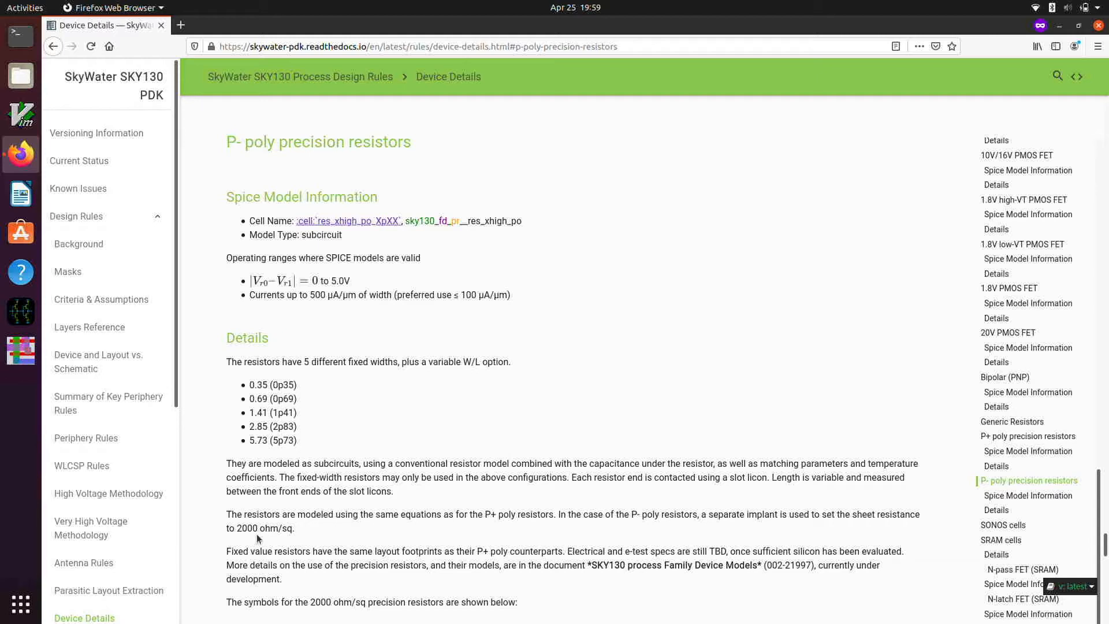
drag(239, 530, 293, 531)
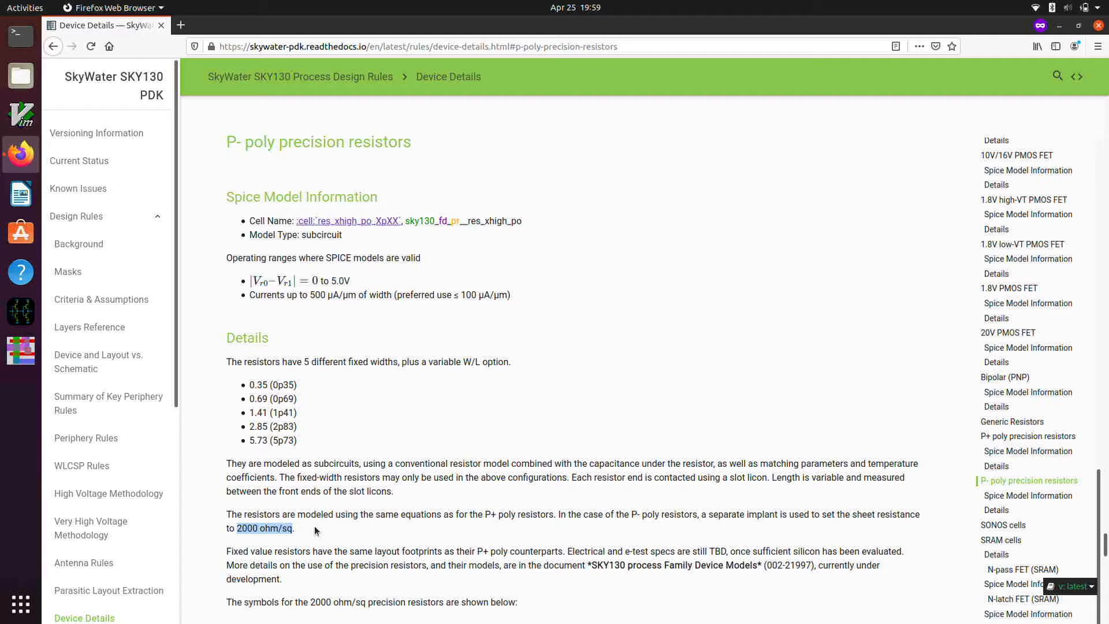
click(316, 531)
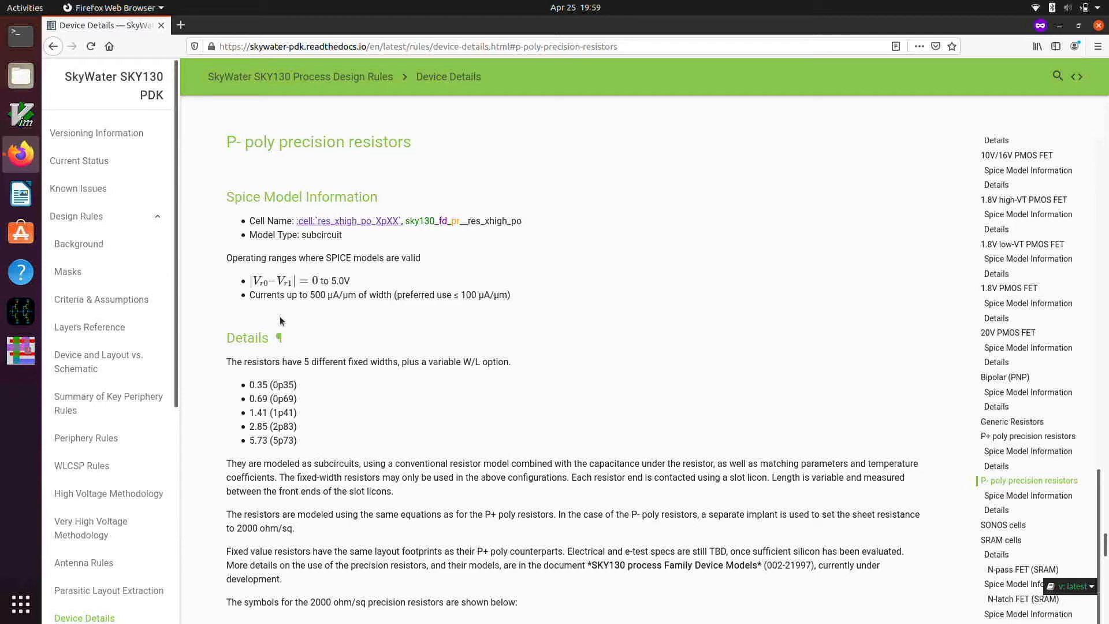
drag(250, 296, 391, 297)
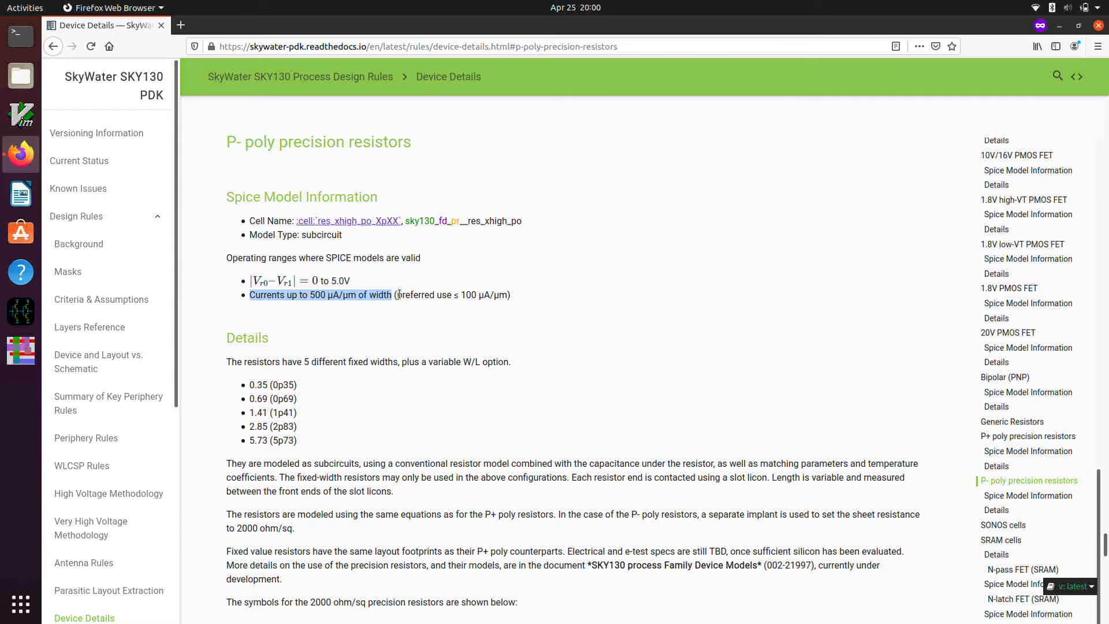
drag(397, 296, 531, 278)
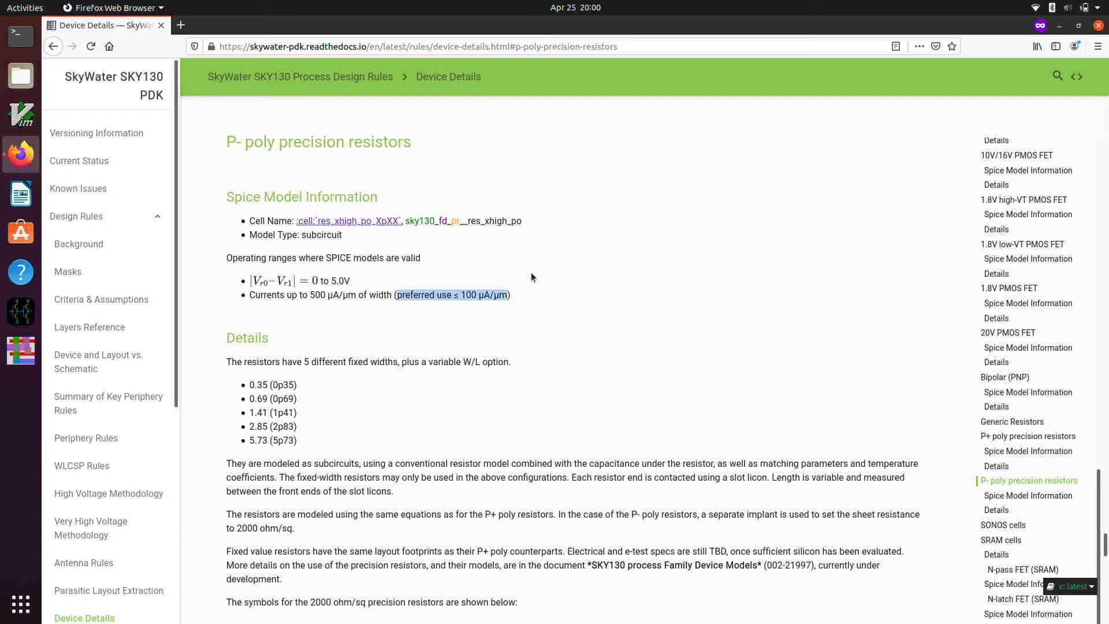
click(528, 290)
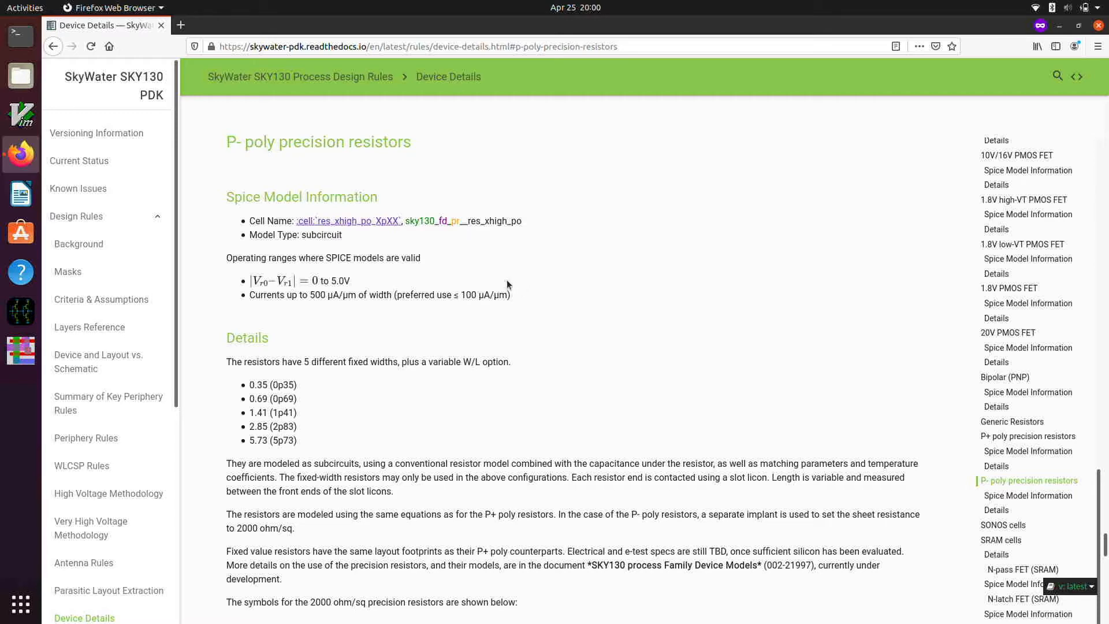
Step: Examine the res_xhigh_po resistor symbols, the width suffix in their model names, and the list of fixed widths with the variable W/L option
scroll(531, 375, down, 4)
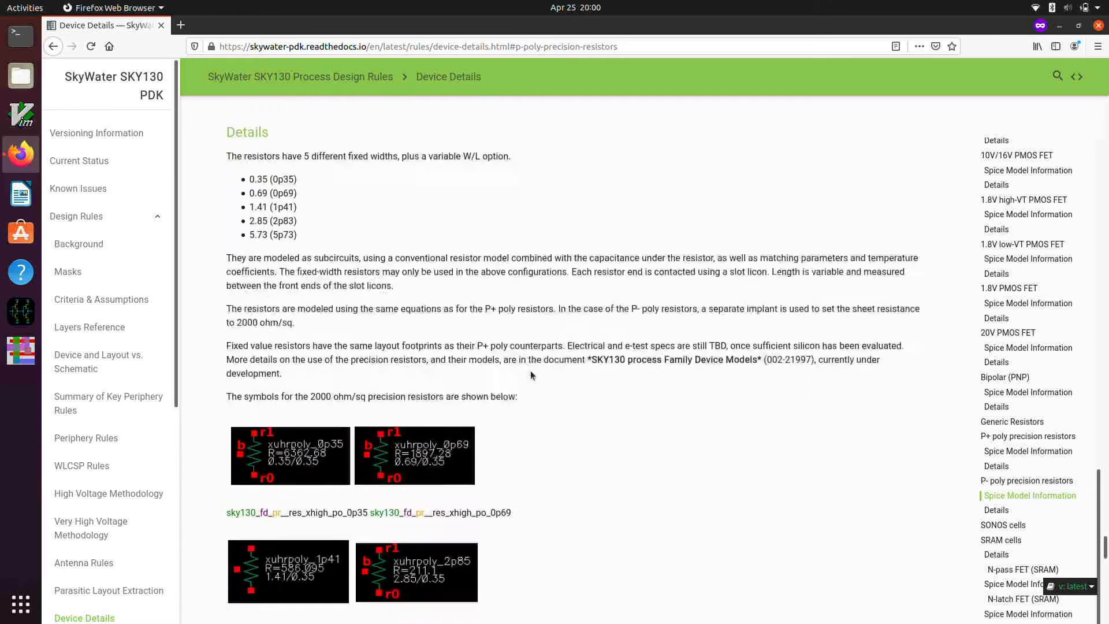
scroll(531, 374, down, 5)
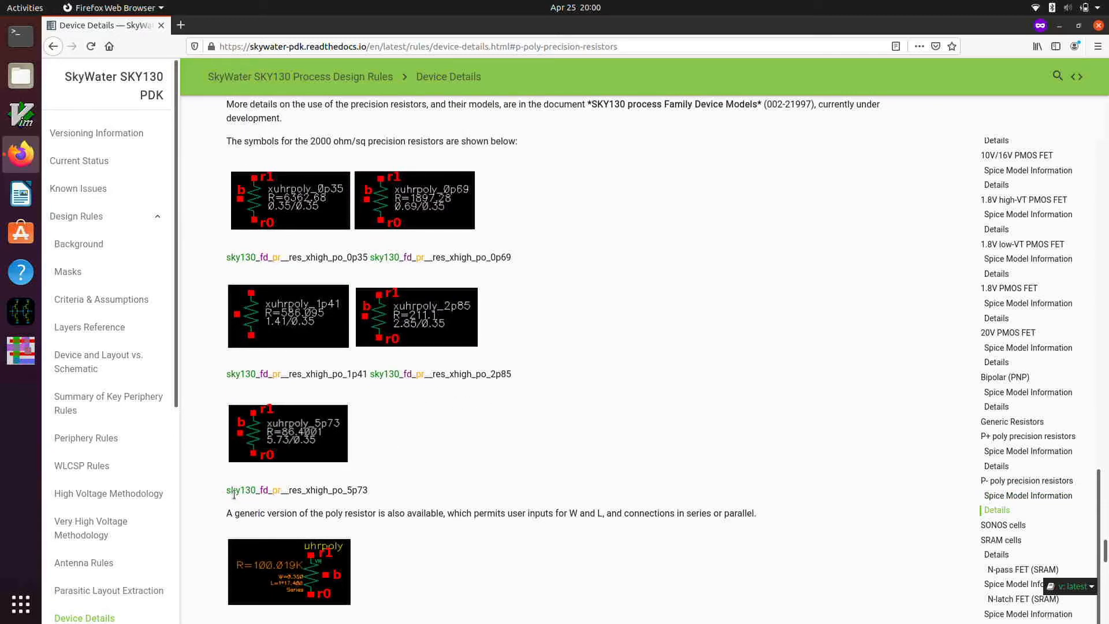
drag(227, 490, 342, 488)
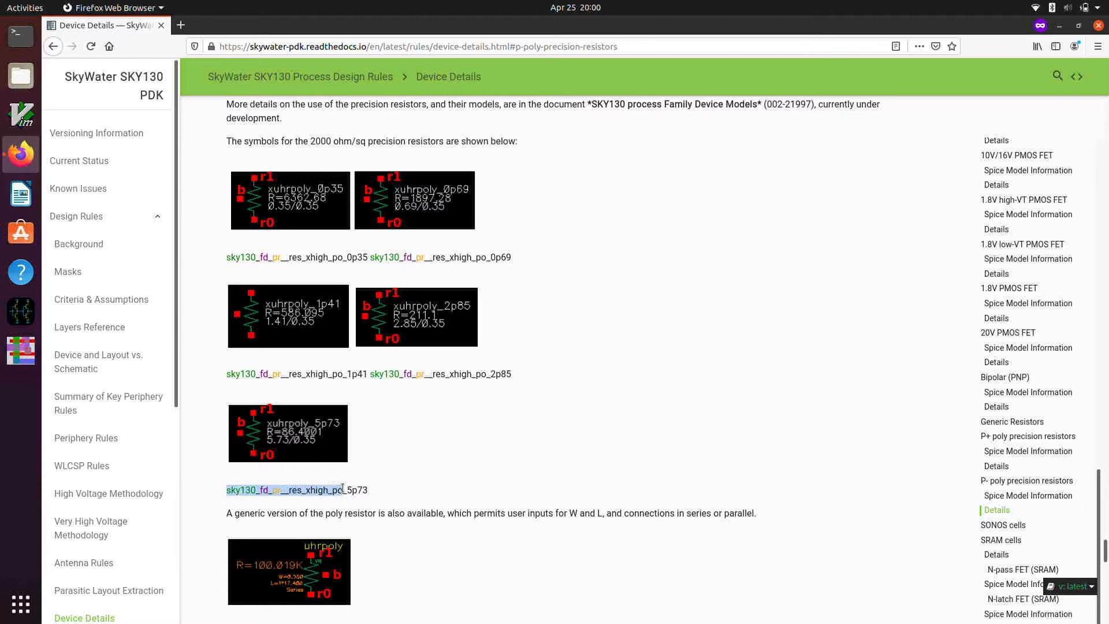
scroll(343, 488, down, 4)
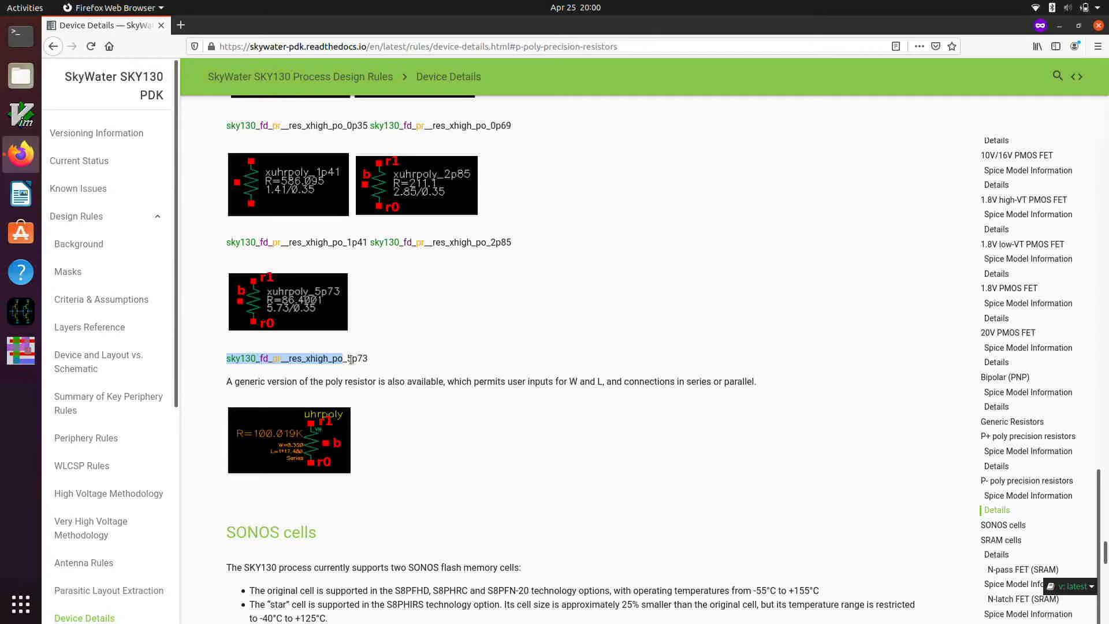
drag(346, 359, 385, 352)
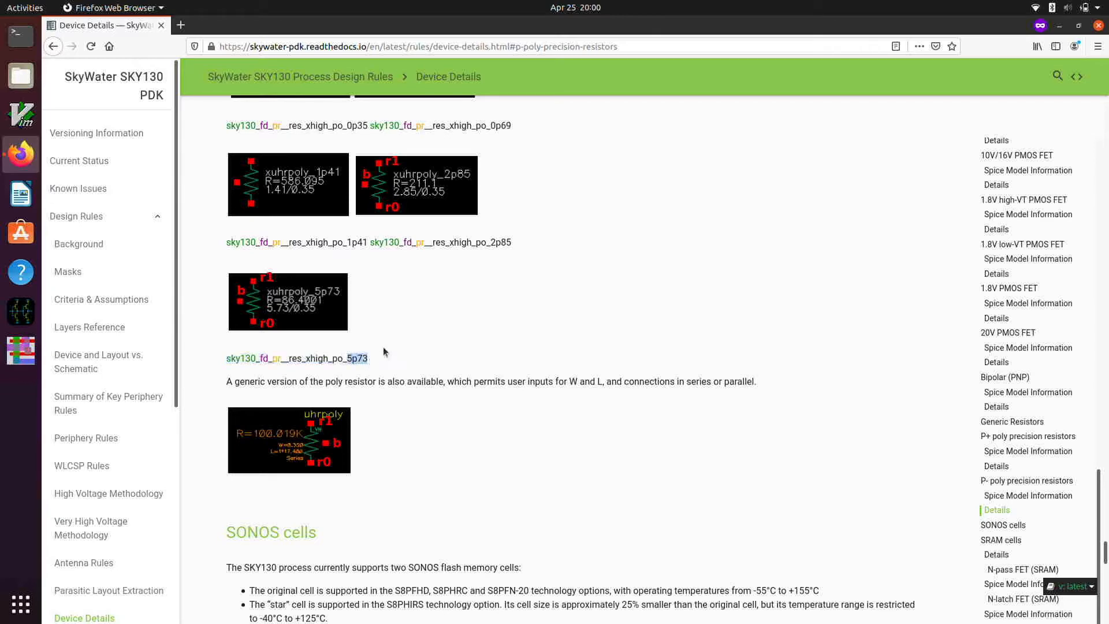
scroll(385, 351, up, 12)
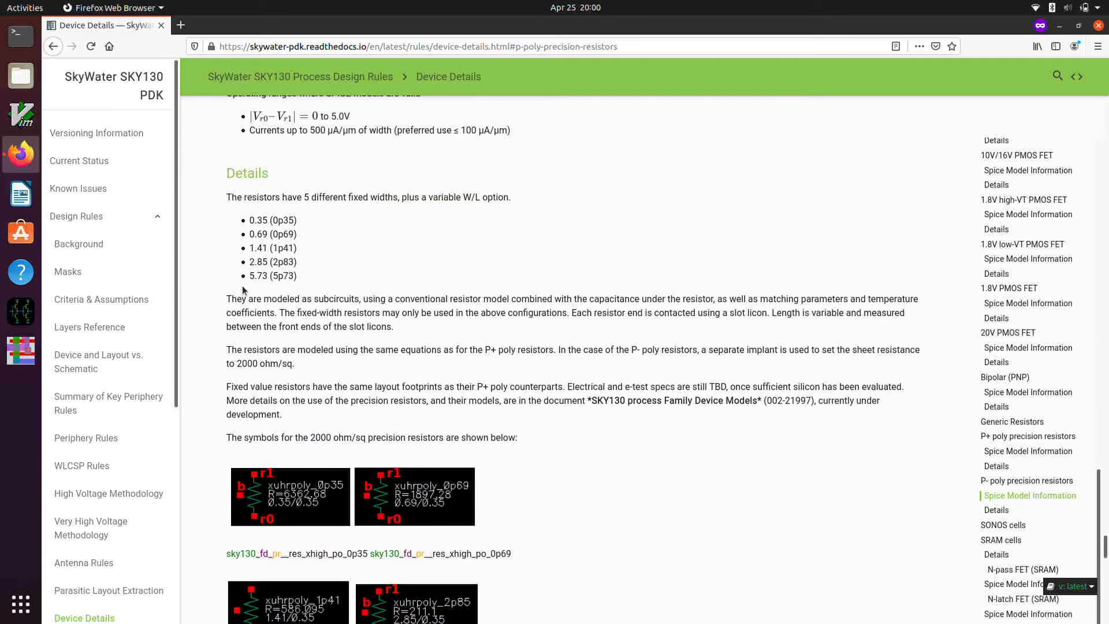
drag(250, 276, 271, 276)
drag(250, 221, 268, 220)
drag(426, 199, 492, 198)
click(516, 198)
scroll(509, 229, down, 6)
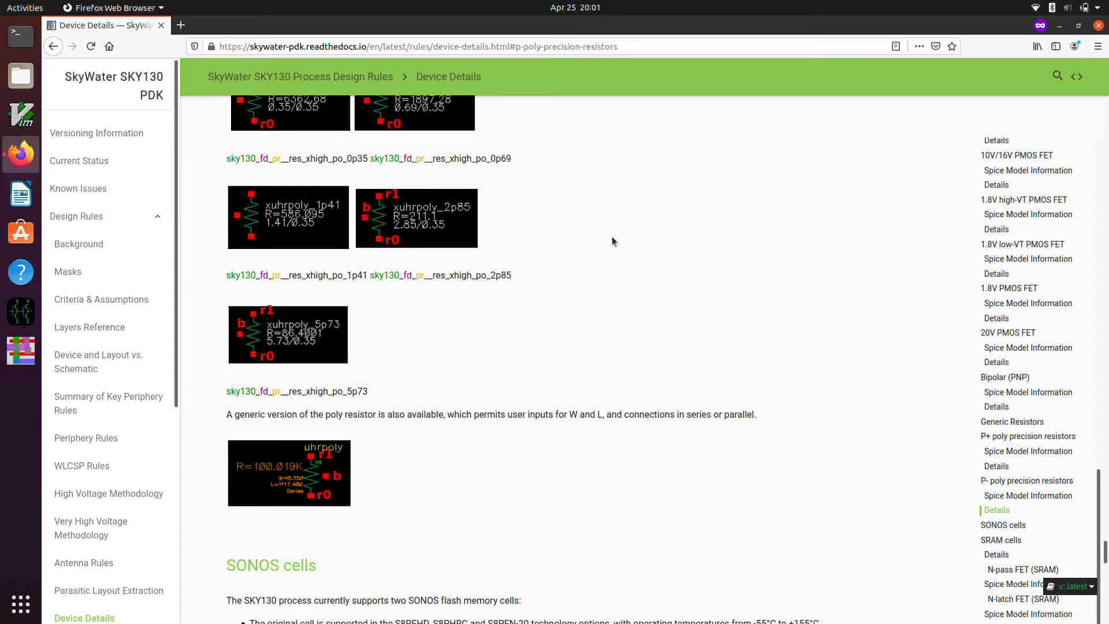
Step: Close the browser, open a terminal and change to the Documents/restut directory
click(1098, 26)
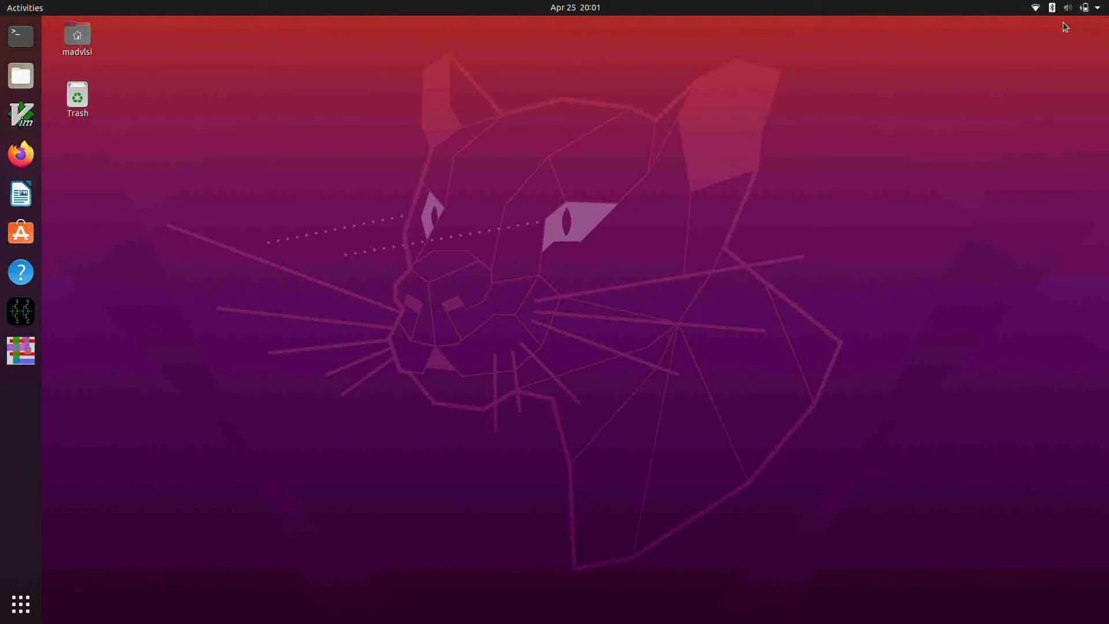
click(21, 36)
text(cd)
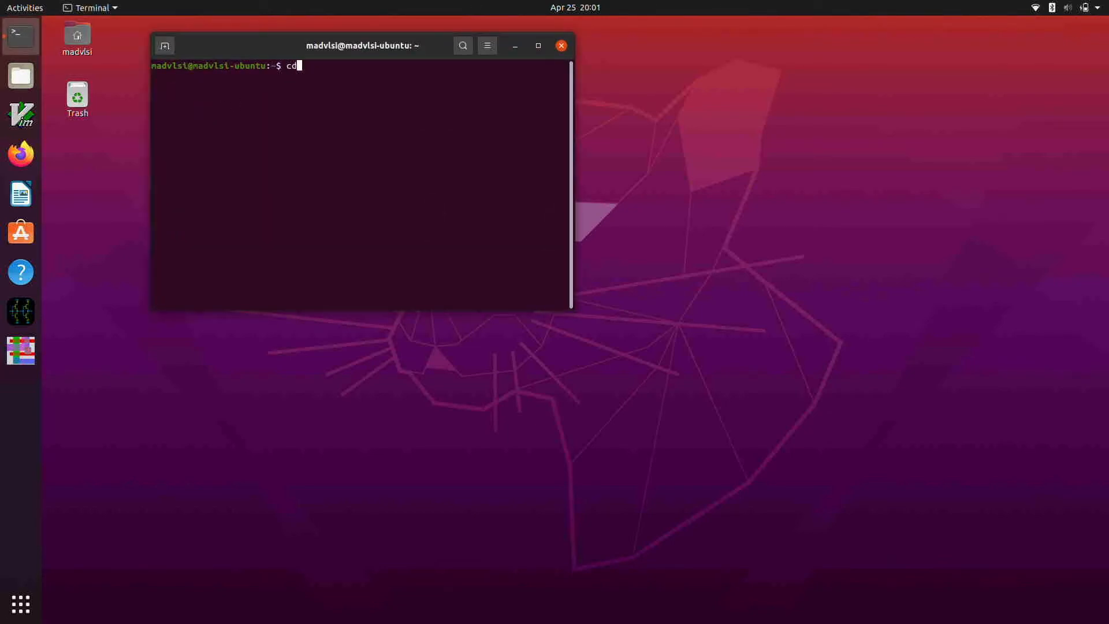
text( Doc)
key(Tab)
text(res)
key(Tab)
key(Return)
Step: Launch the Magic layout editor from the restut directory
text(ma)
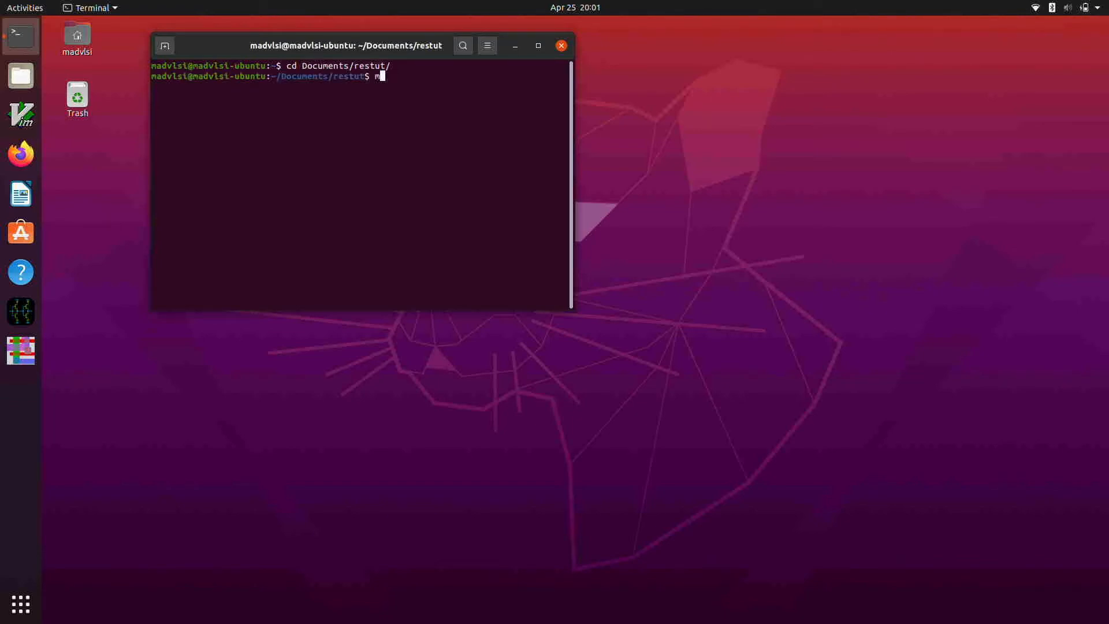
text(gic)
key(Return)
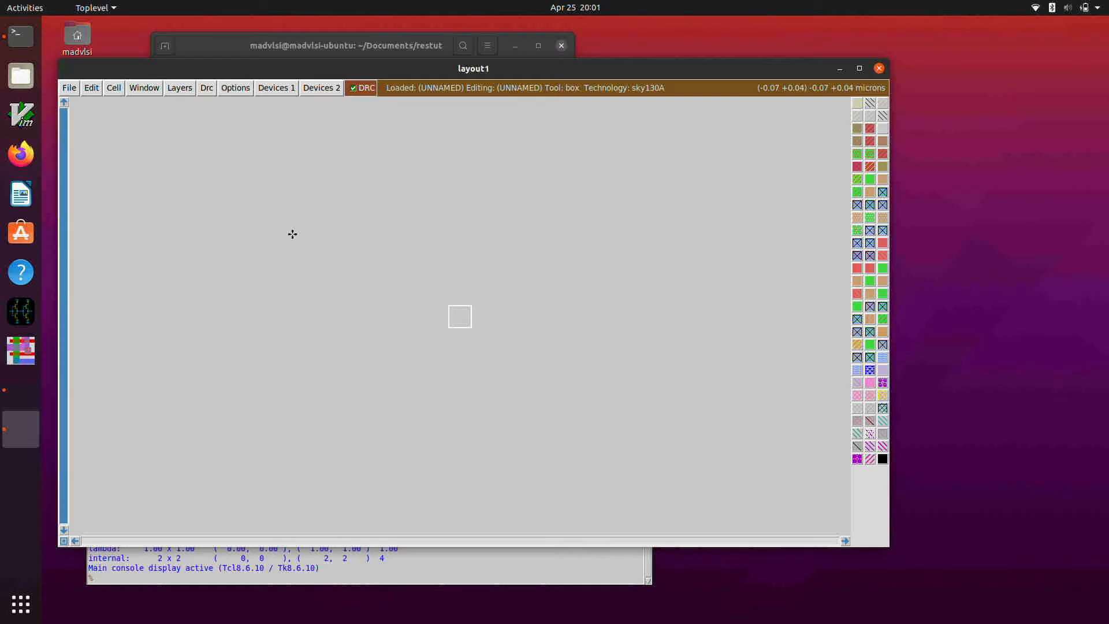
Step: Set the layout grid to 0.05um by 0.05um and set snapping to user
text(grid 0.05um 0.05um)
key(Return)
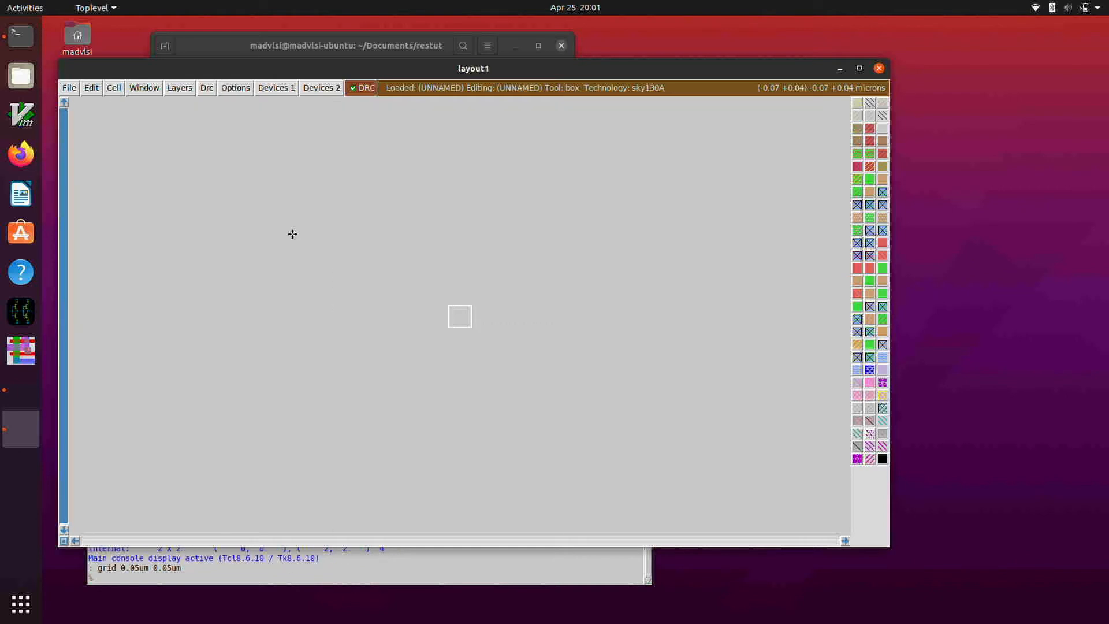
text(snap user)
key(Return)
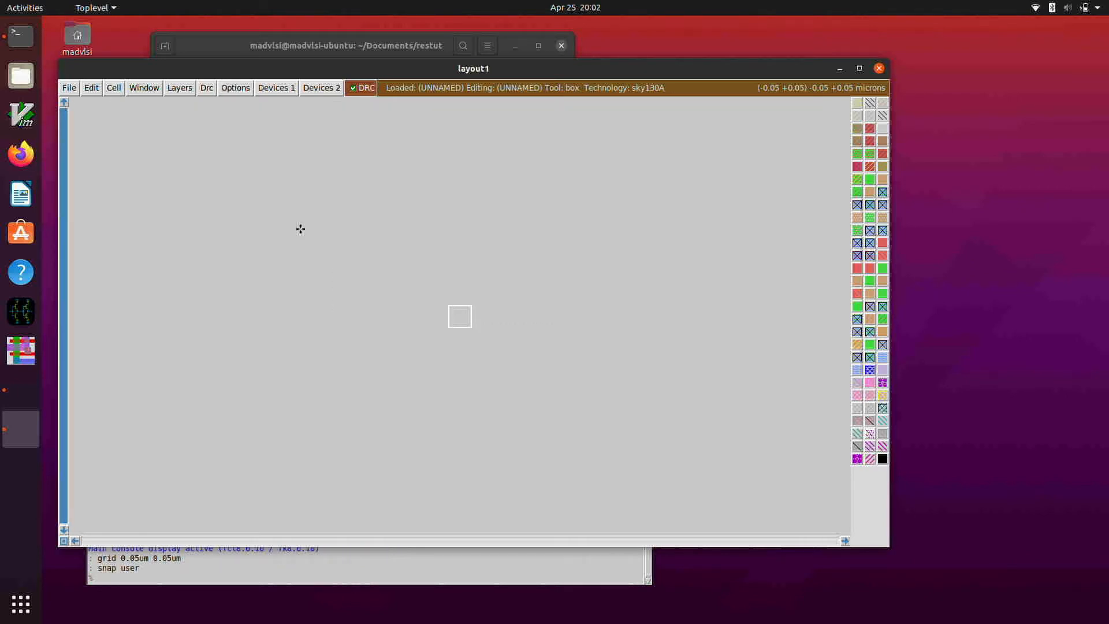
Step: Stretch the cursor box from the origin to 0.20 by 0.50 microns and report its dimensions
key(Z)
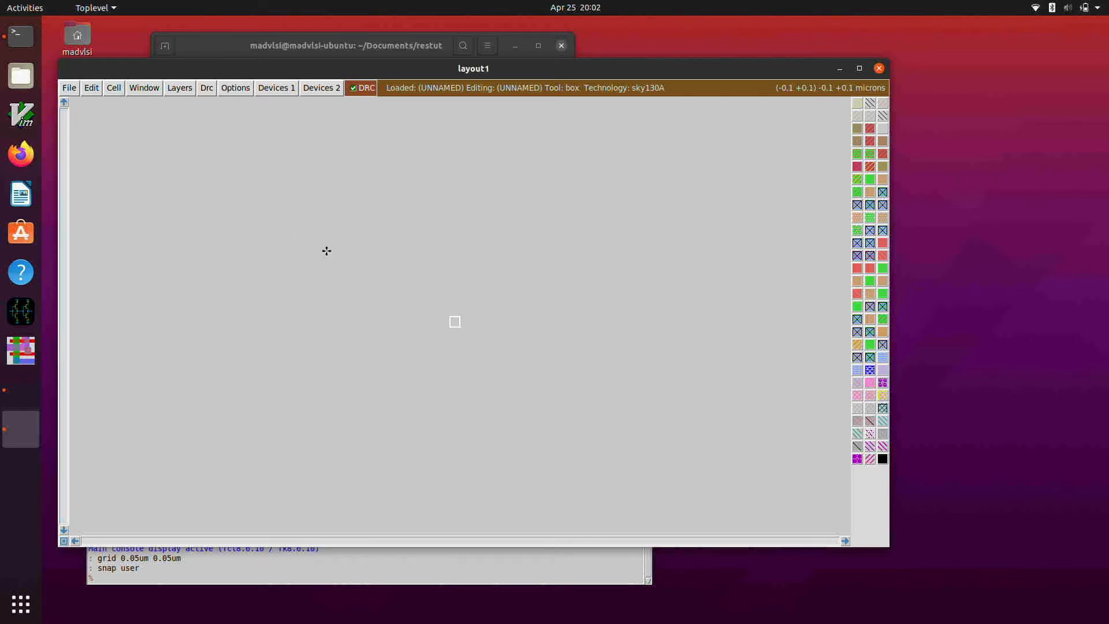
right_drag(450, 299, 590, 228)
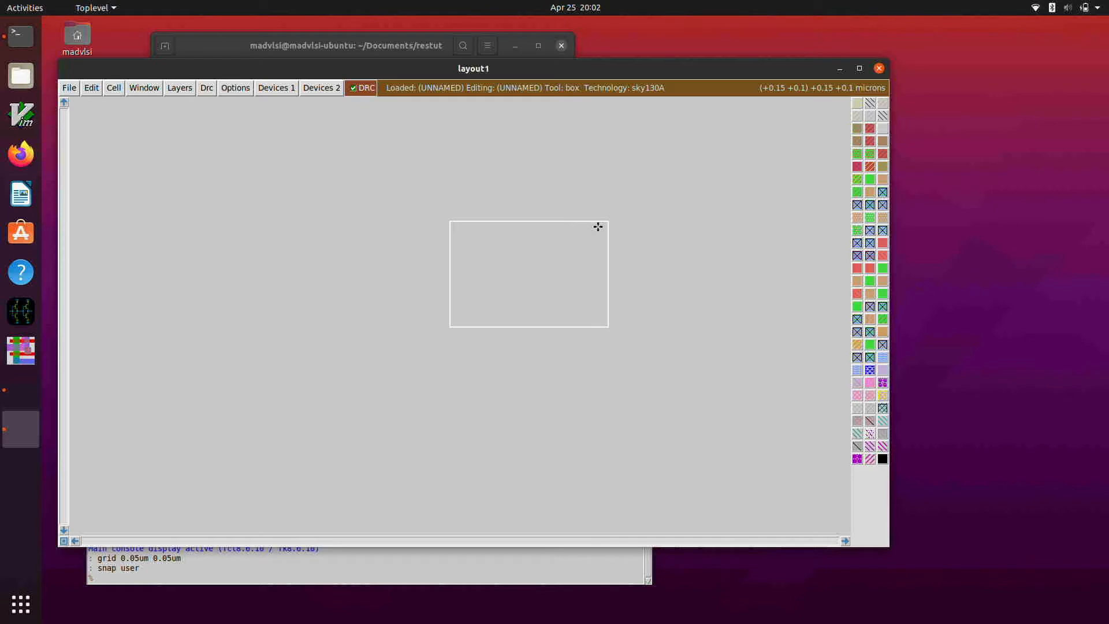
key(shift+z)
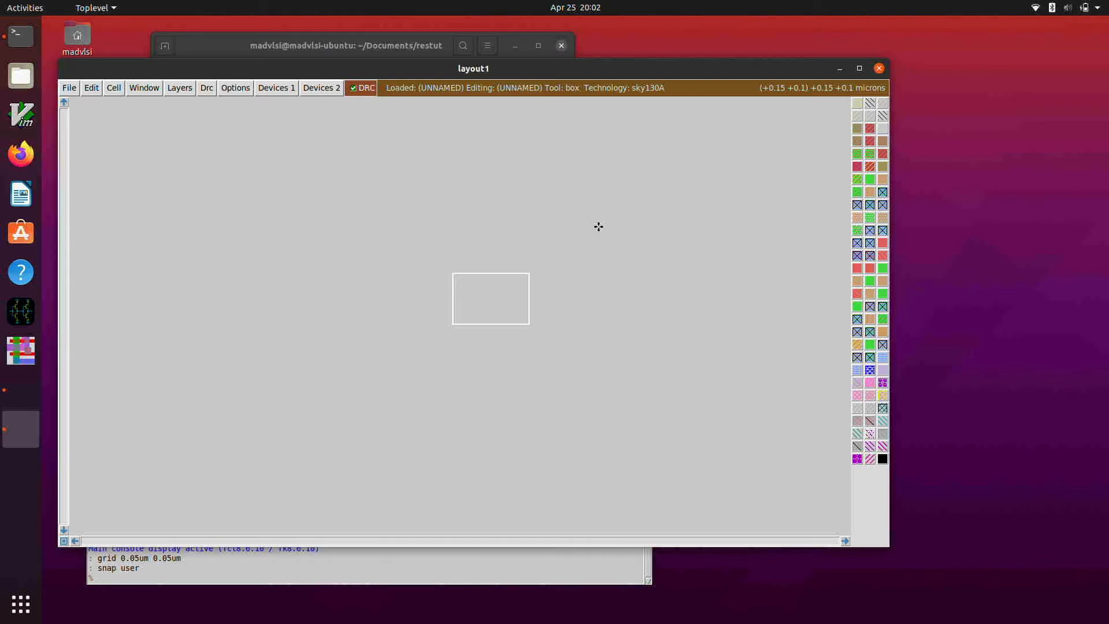
key(shift+z)
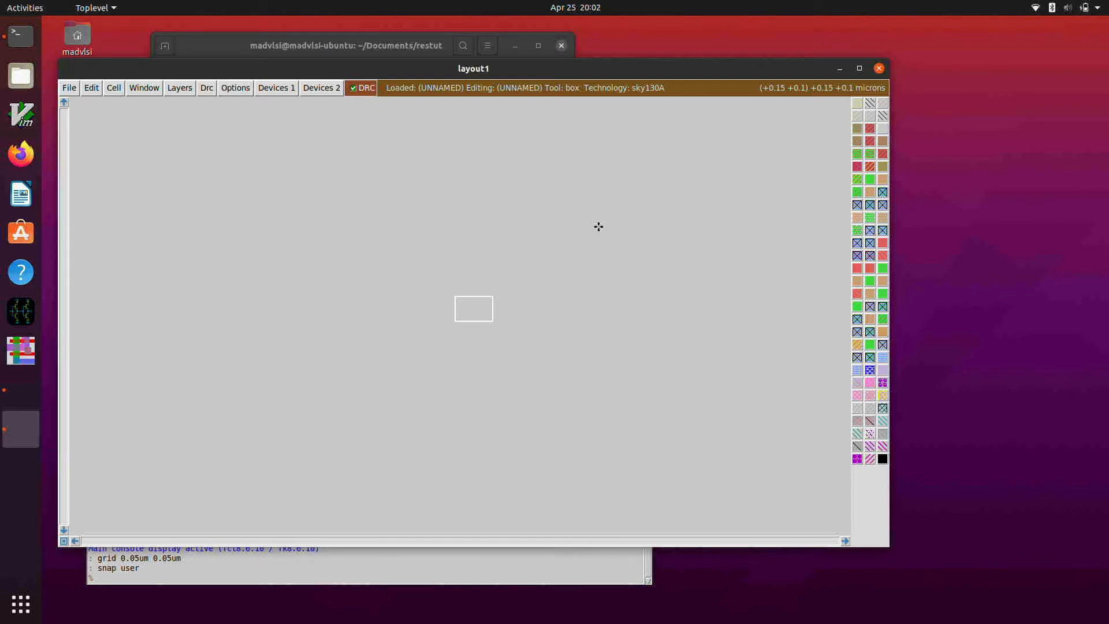
right_click(500, 196)
key(b)
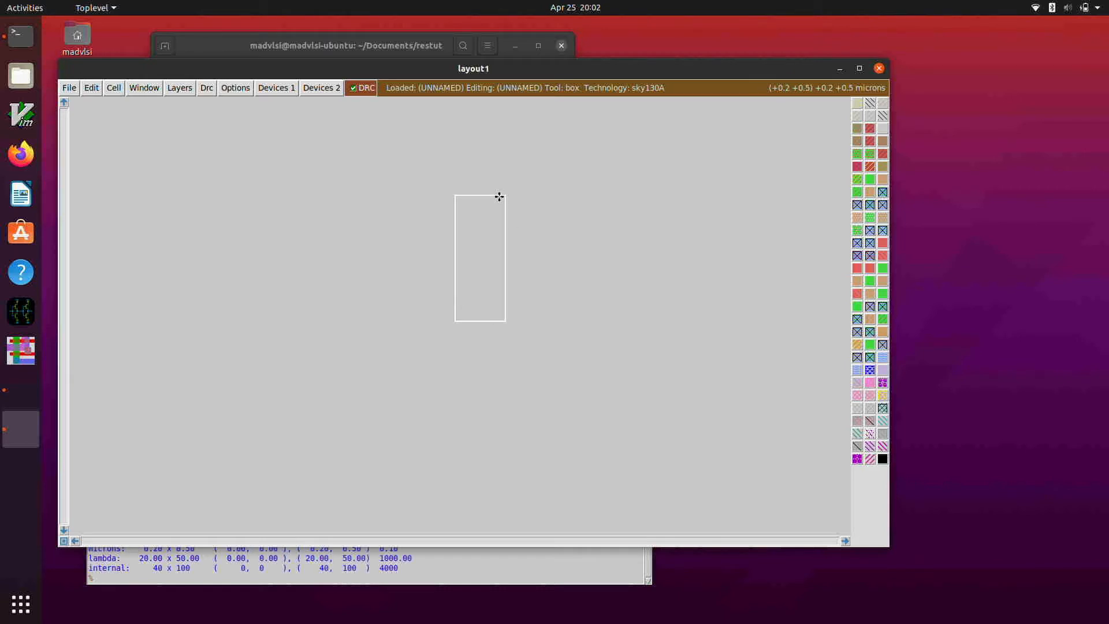
Step: Enlarge the tkcon console window so the box dimensions can be read beneath the layout window, and return to the layout
scroll(298, 554, up, 1)
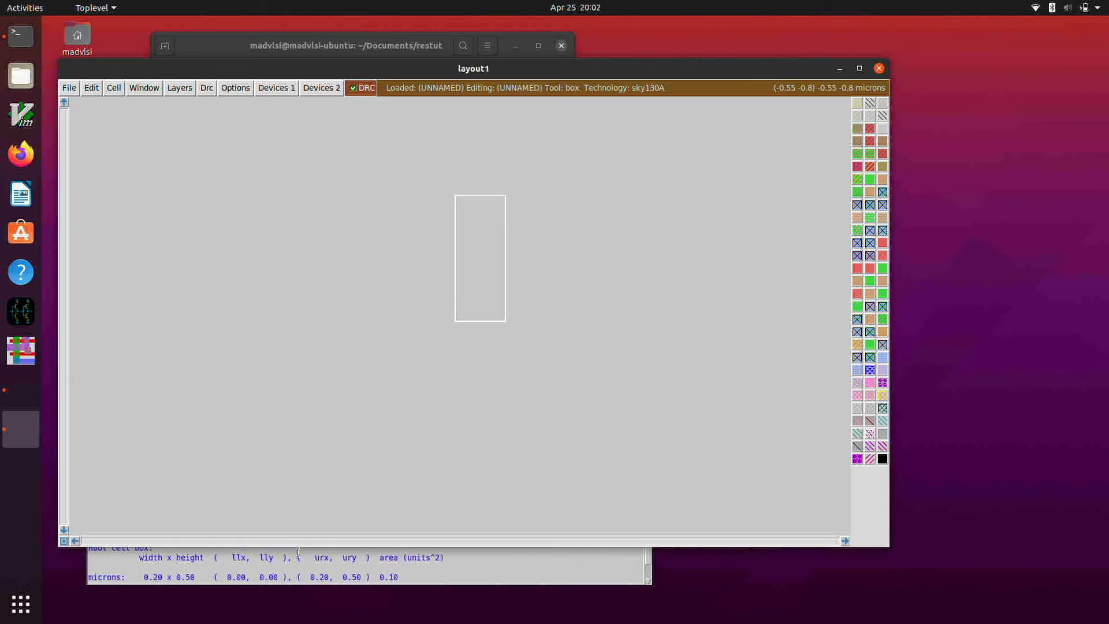
drag(298, 581, 298, 612)
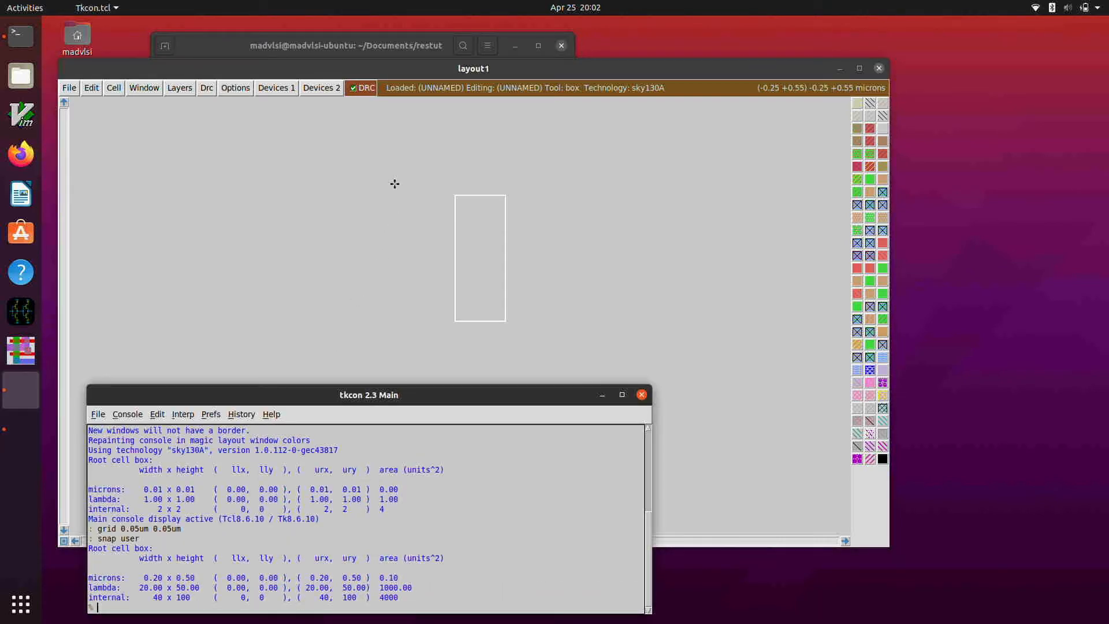
click(518, 69)
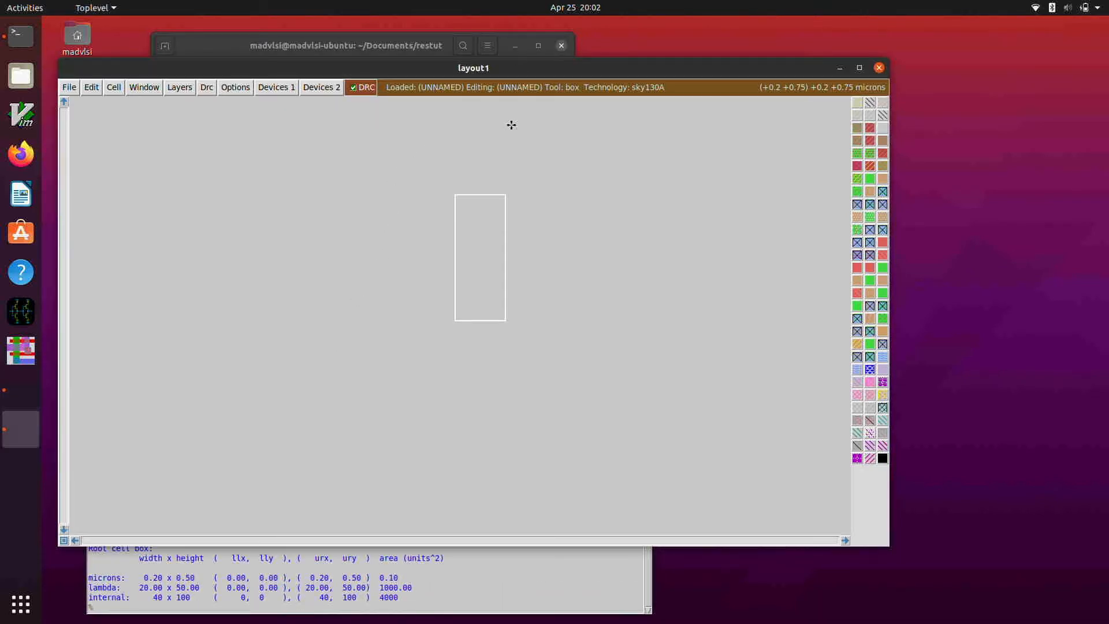
Step: Resize the box to 0.35 microns wide by 1.40 microns tall, checking its reported dimensions
key(shift+z)
right_click(510, 160)
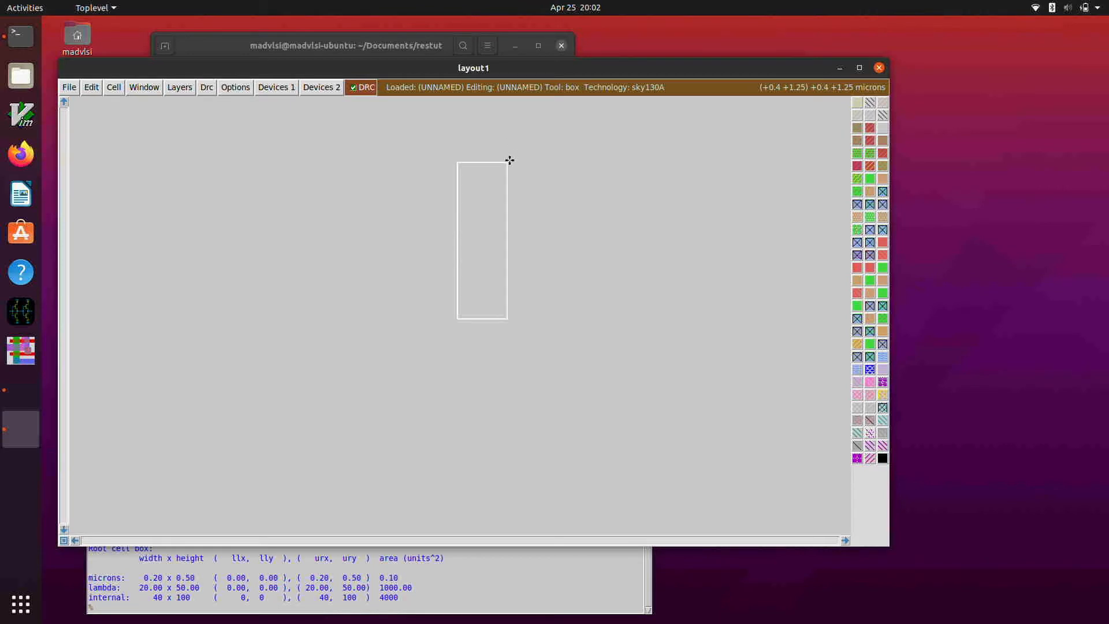
key(b)
right_click(503, 146)
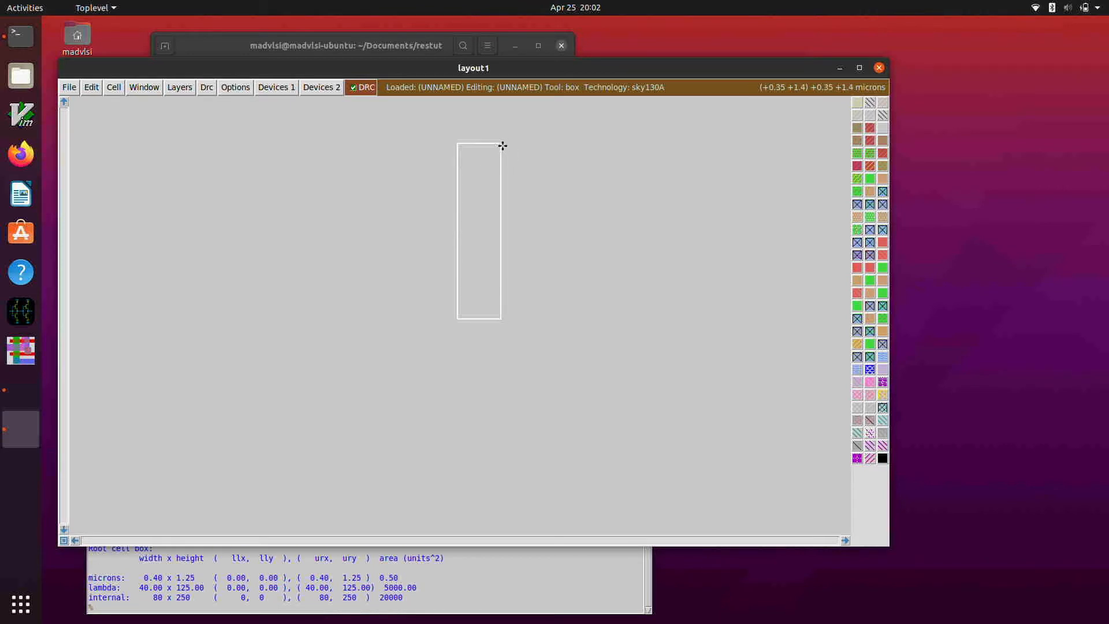
key(b)
scroll(502, 145, up, 5)
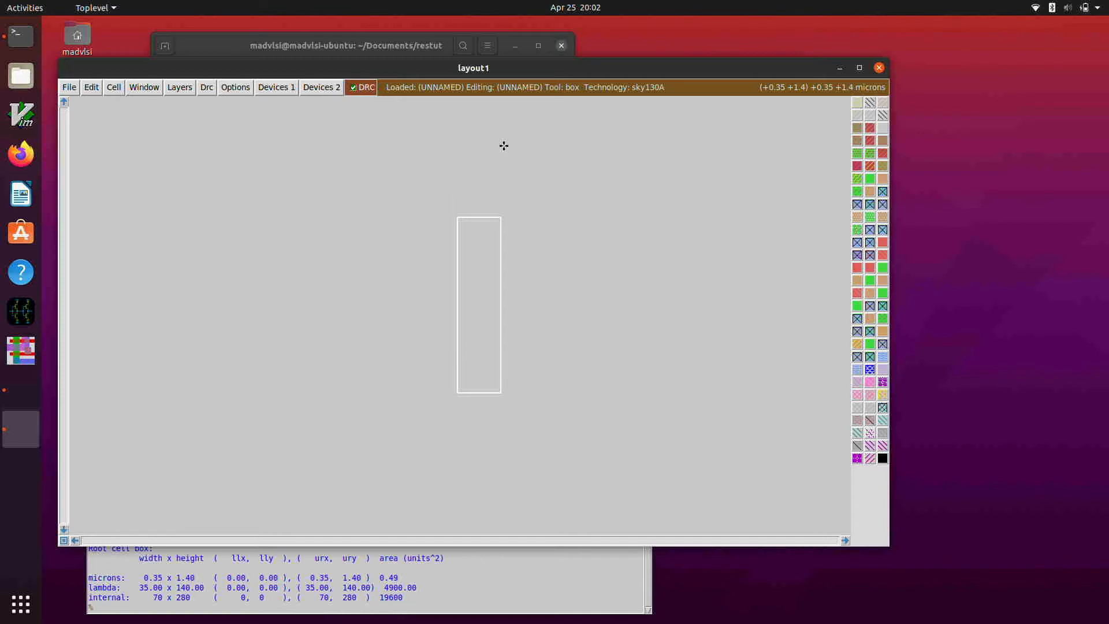
Step: Stretch the cursor box upward until it is 0.35 microns wide by 3.50 microns tall, checking its reported dimensions
right_click(504, 145)
key(b)
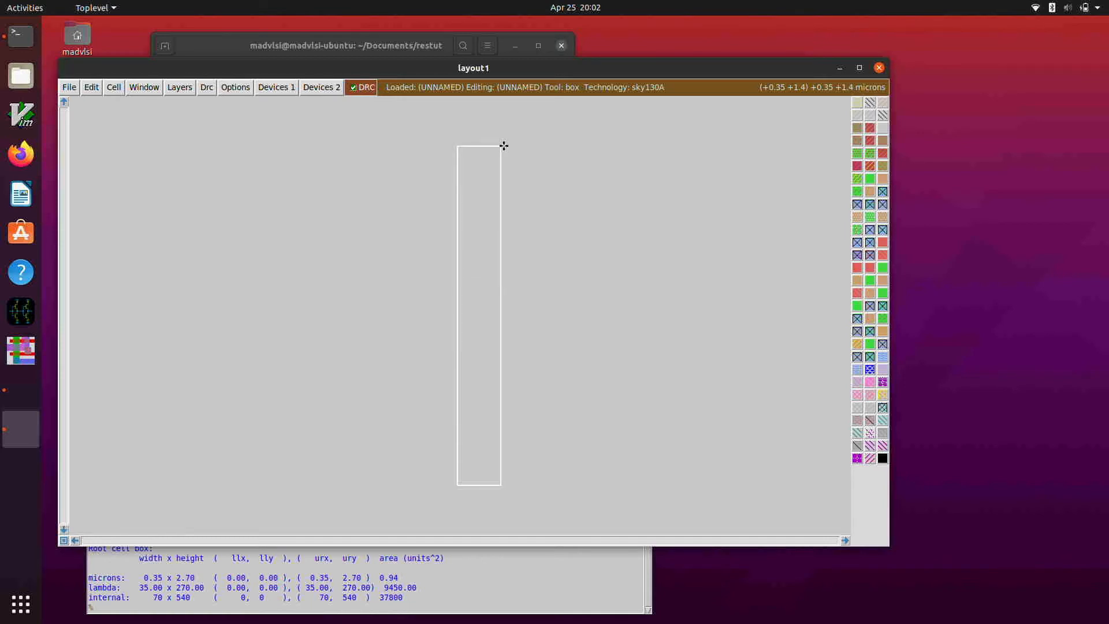
scroll(504, 145, up, 2)
right_click(504, 146)
key(b)
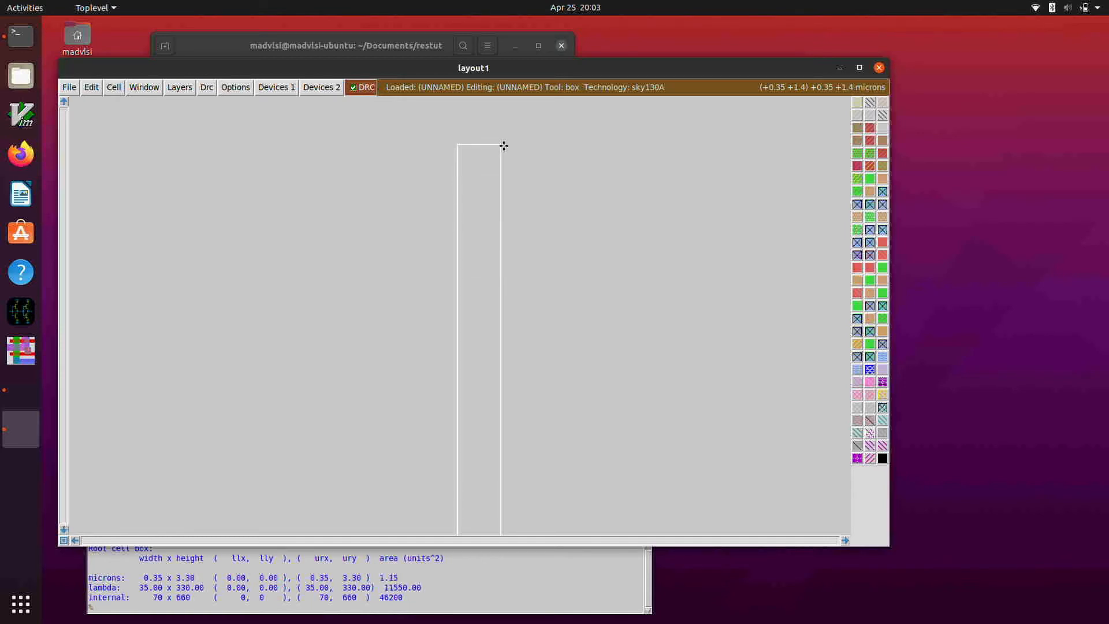
scroll(504, 145, up, 2)
right_click(504, 146)
key(b)
scroll(504, 146, down, 1)
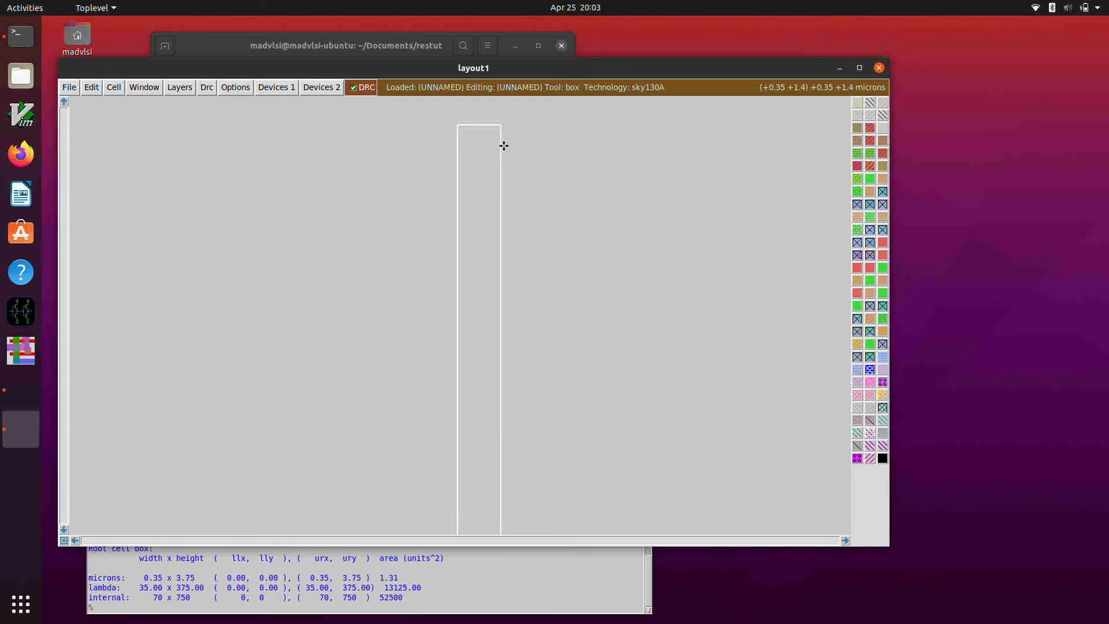
right_click(504, 145)
key(b)
scroll(504, 146, down, 1)
right_click(504, 146)
key(b)
right_click(501, 132)
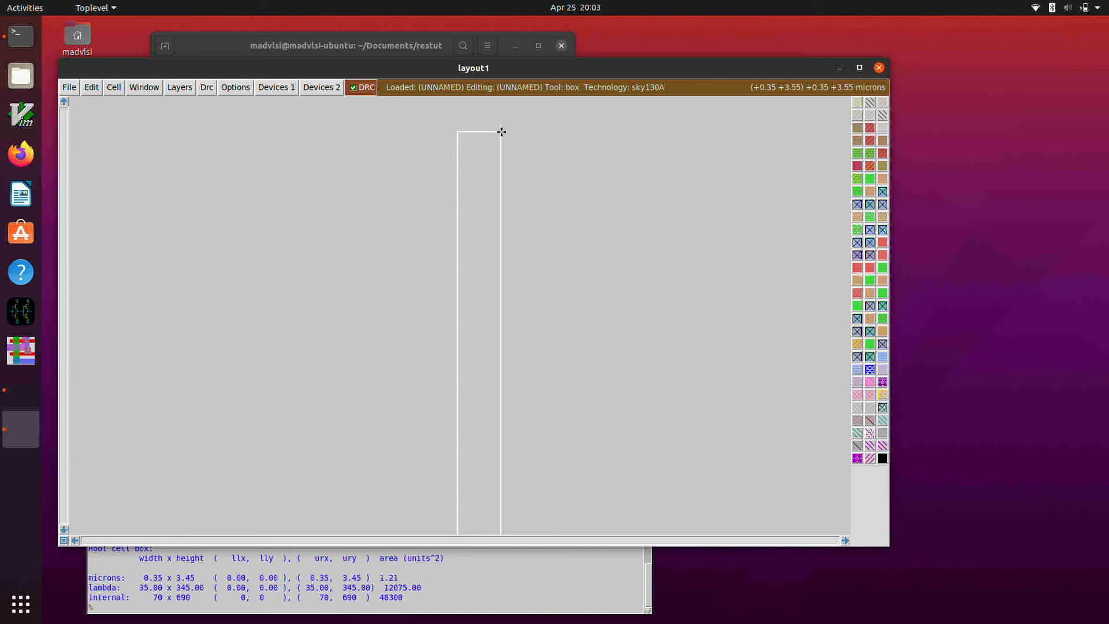
key(b)
right_click(501, 136)
key(b)
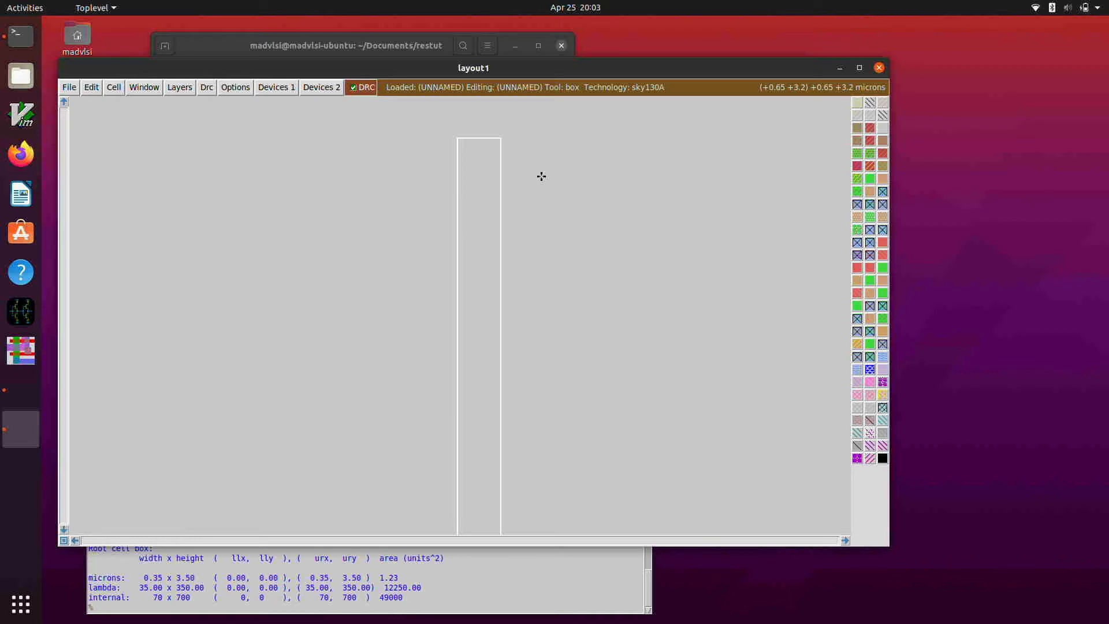
Step: Paint the 0.35 by 3.50 micron box with the xpolyres layer to form the resistor body
key(v)
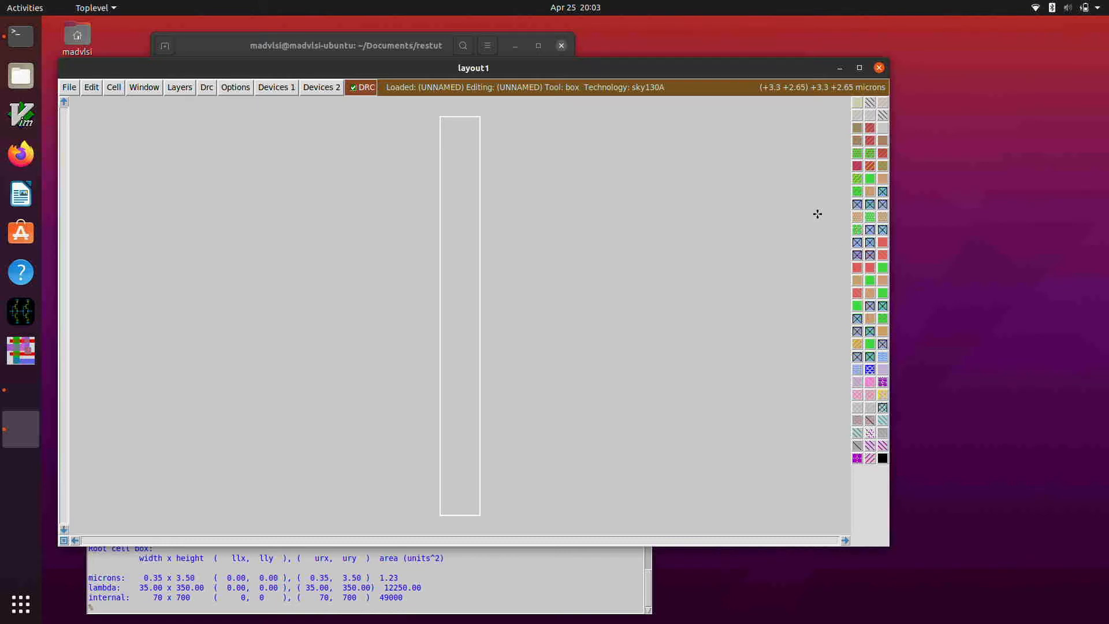
text(int xpolt)
key(Return)
text(paint)
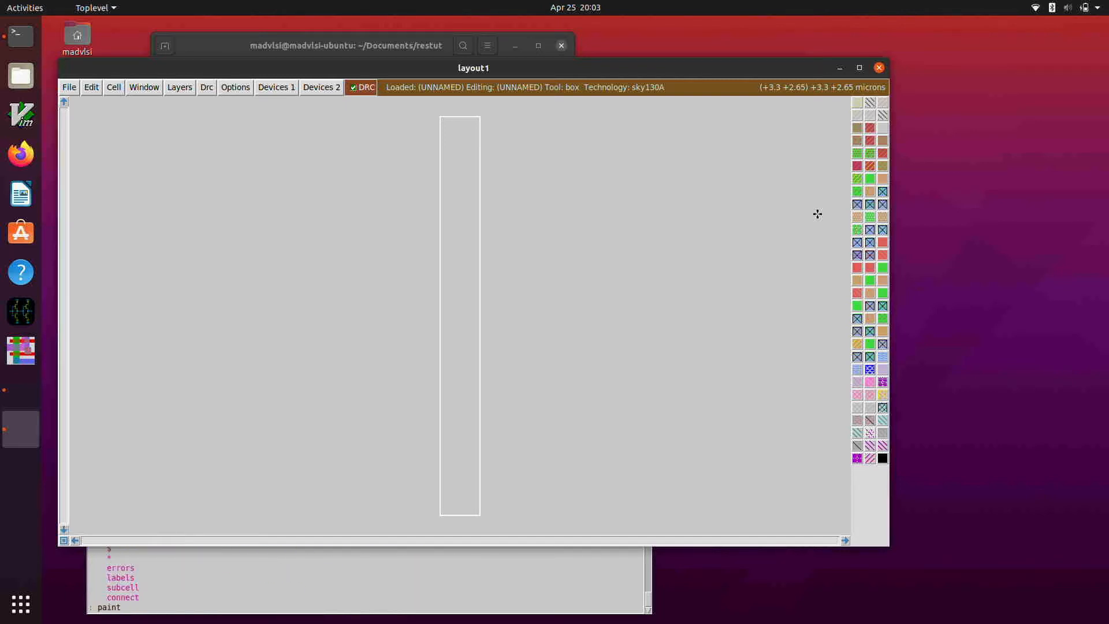
text( xpolyres)
key(Return)
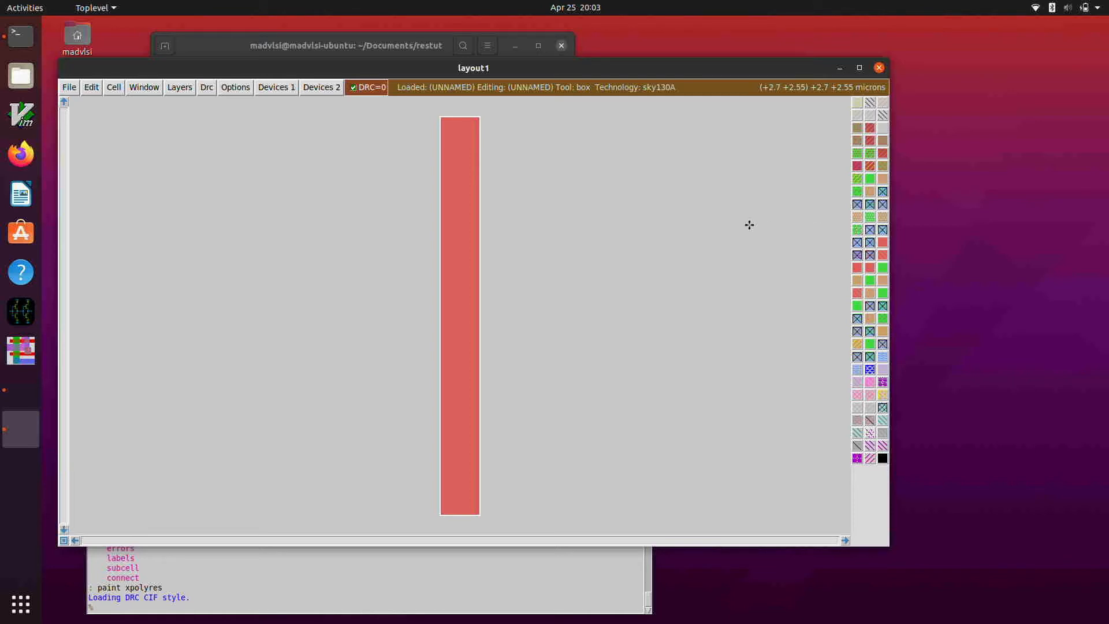
Step: Place the box directly on the resistor body's upper end and size it to 0.35 by 2.20 microns
key(shift+z)
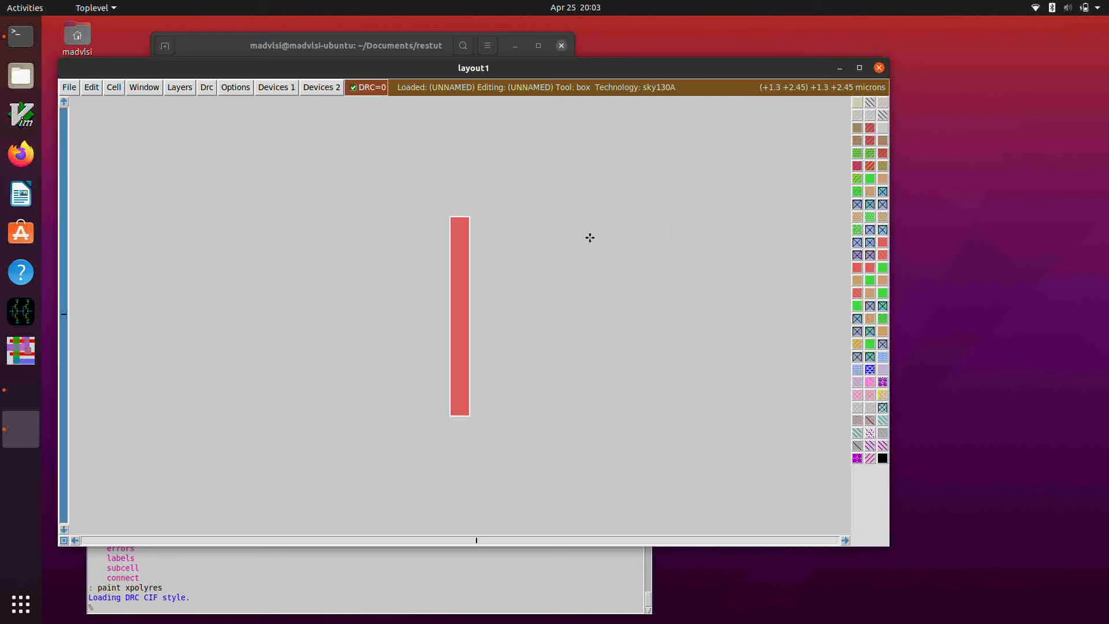
click(445, 219)
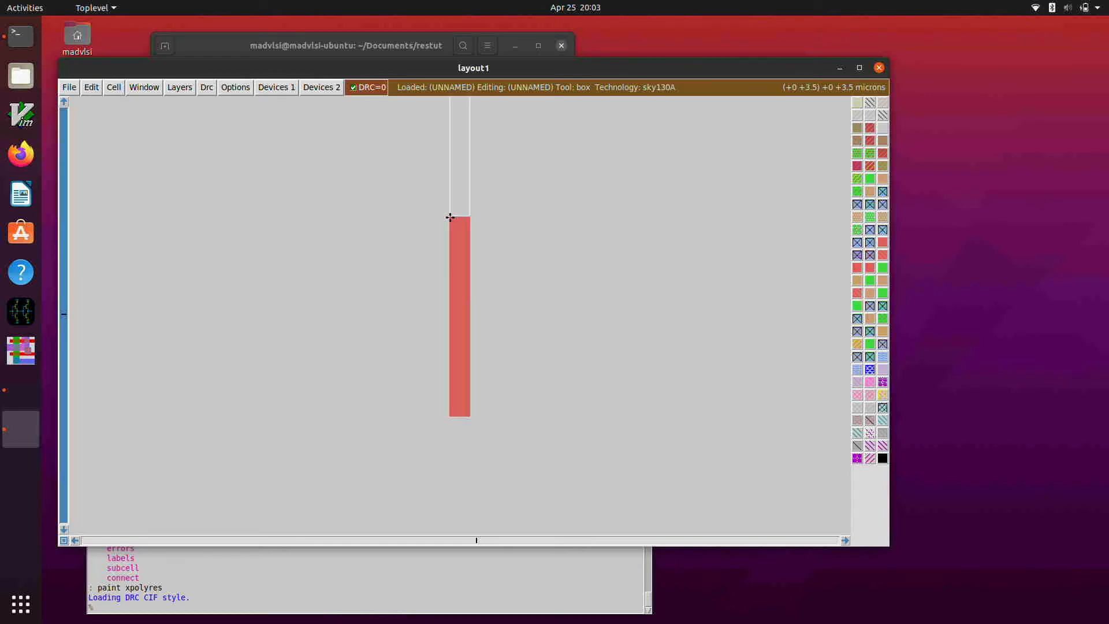
right_click(469, 114)
key(b)
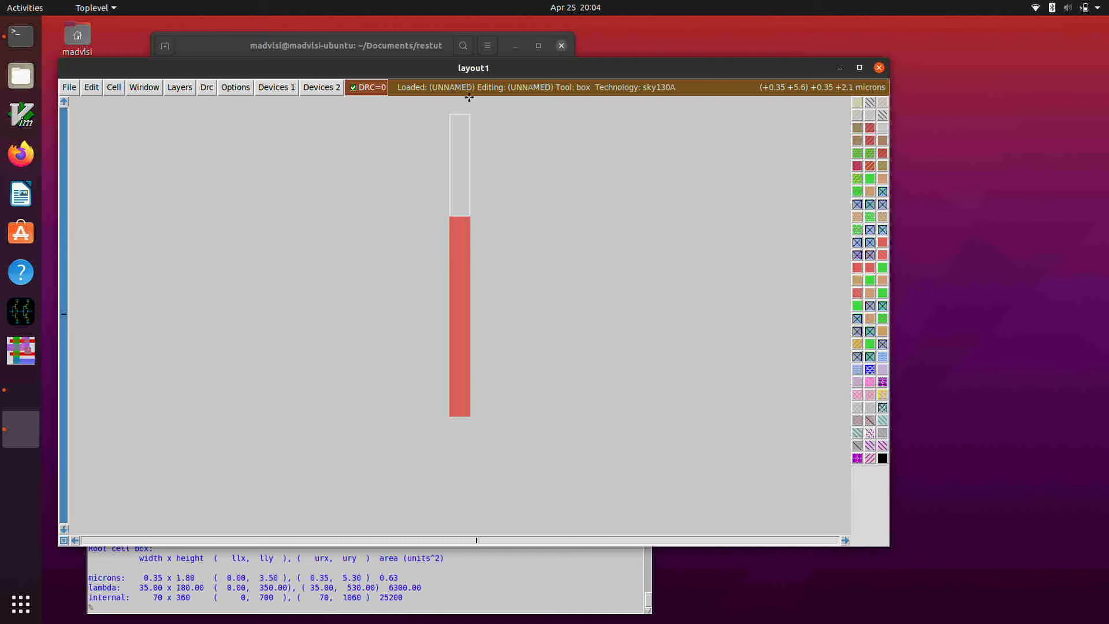
right_click(470, 97)
key(b)
scroll(469, 97, up, 3)
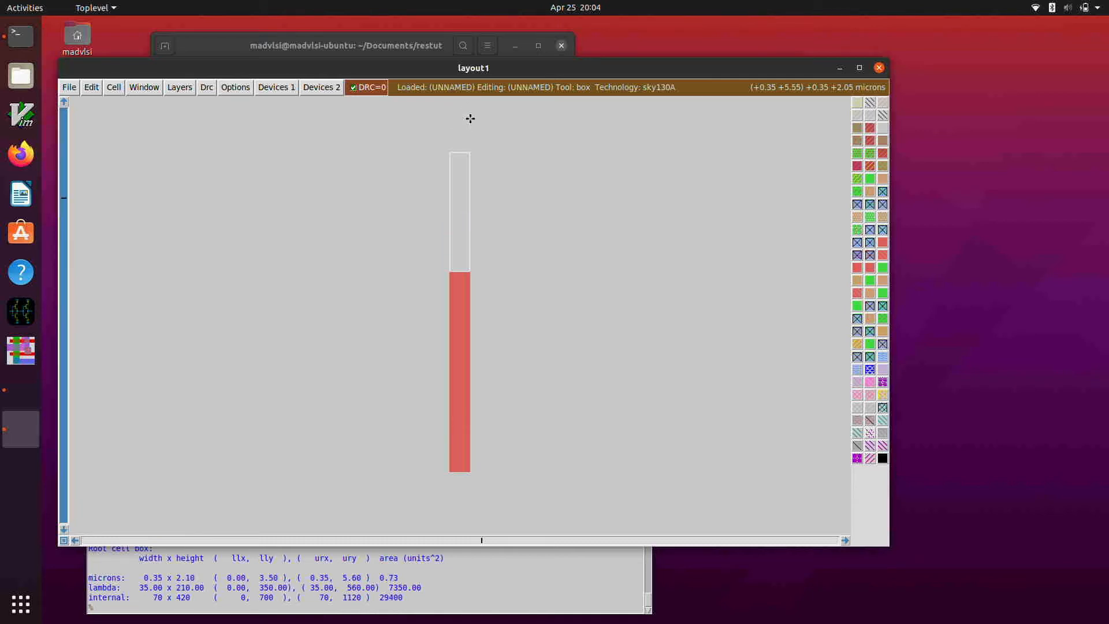
right_click(471, 147)
Step: Paint the box above the resistor body with the xpolyc contact layer
text(:paint)
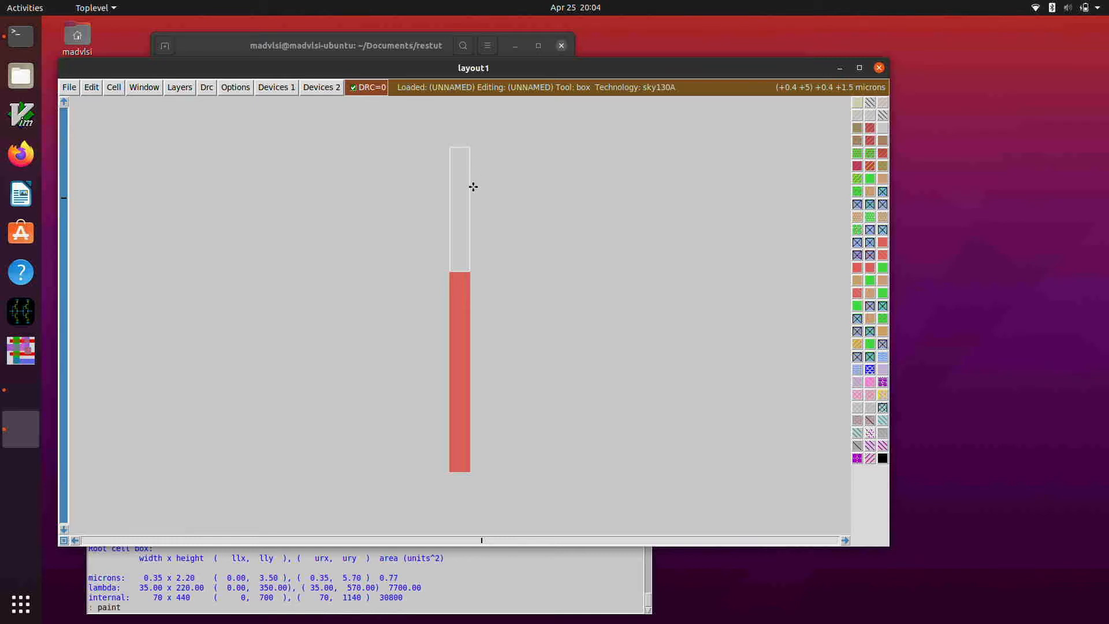
text( xpolyres)
key(Return)
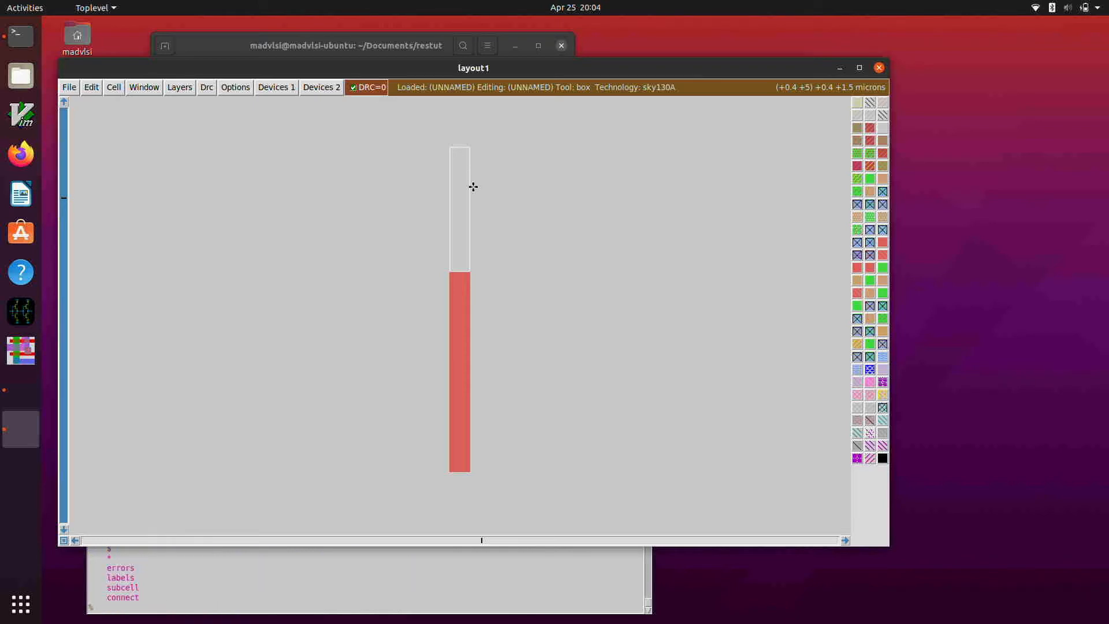
text(: paint xpolyt)
key(Return)
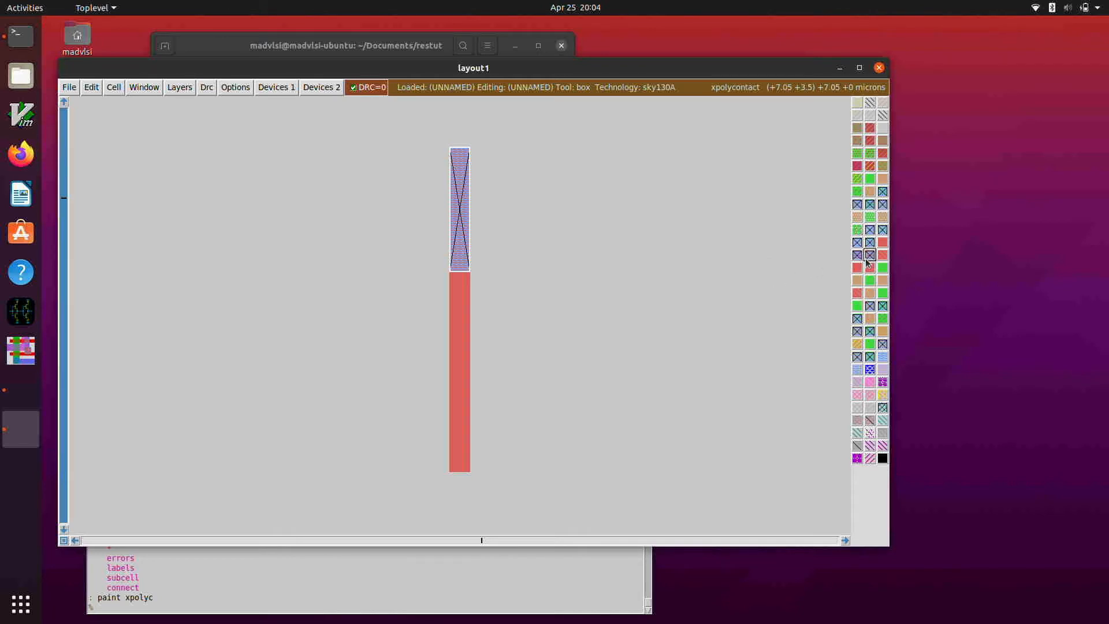
Step: Move the box so it abuts the resistor body's lower end and repeat the xpolyc paint there
scroll(706, 302, down, 4)
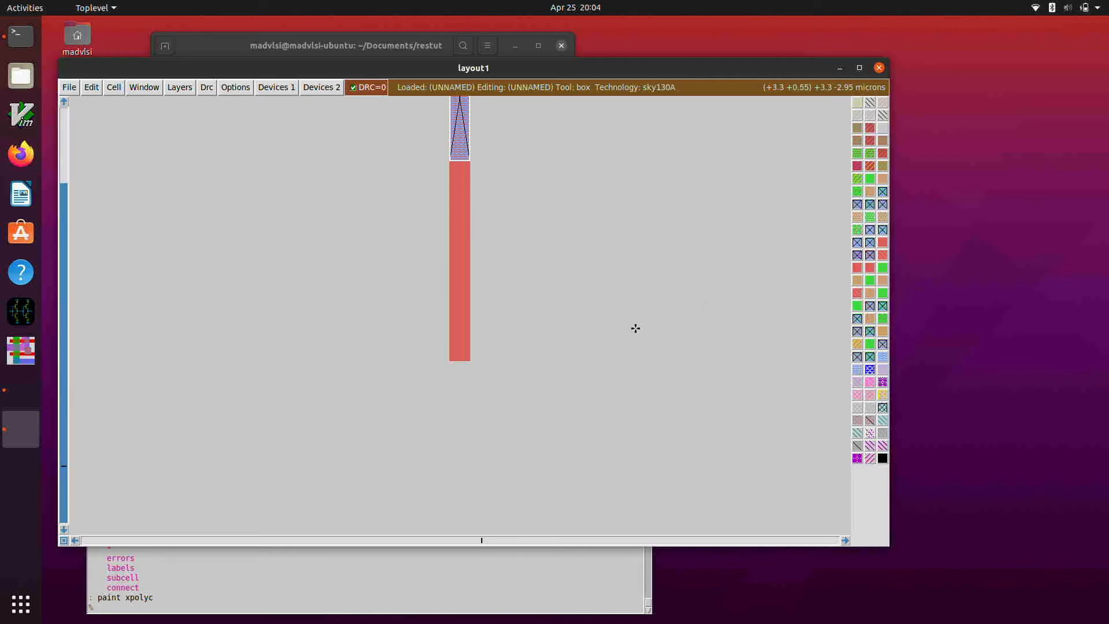
click(451, 448)
click(449, 480)
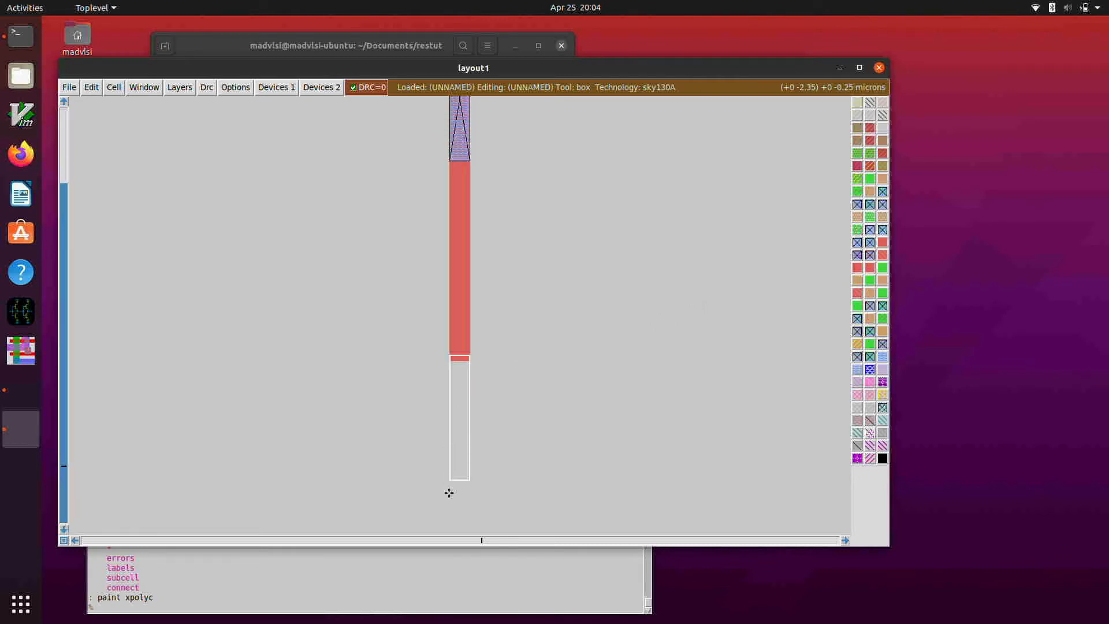
click(449, 493)
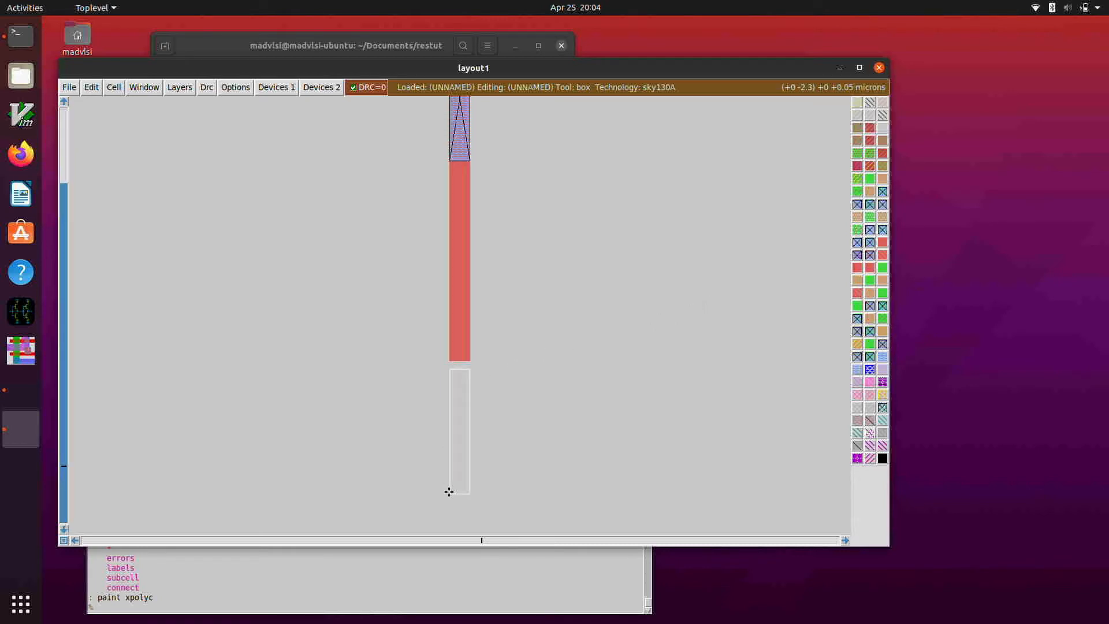
click(449, 489)
click(449, 482)
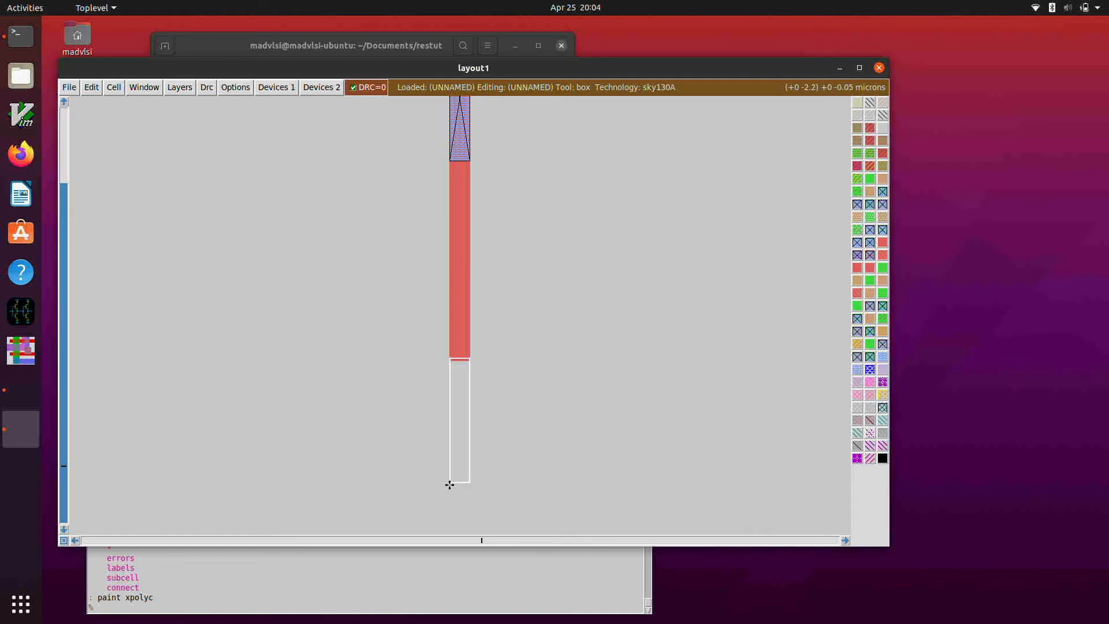
click(449, 485)
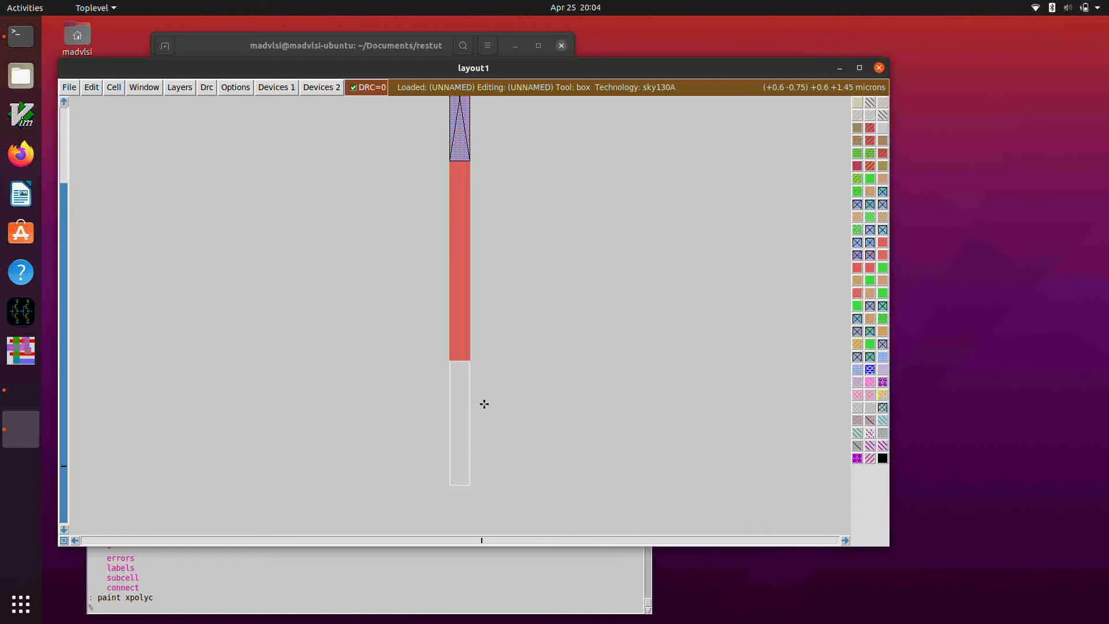
key(period)
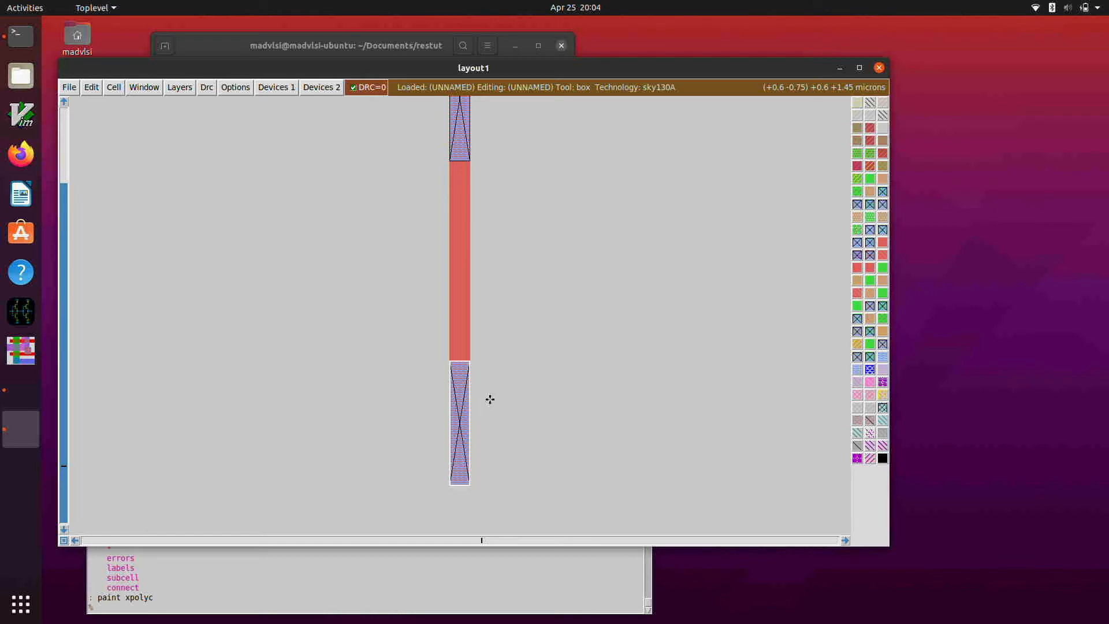
Step: Select the topmost cell in the window, covering the resistor body and both contacts
scroll(561, 352, up, 3)
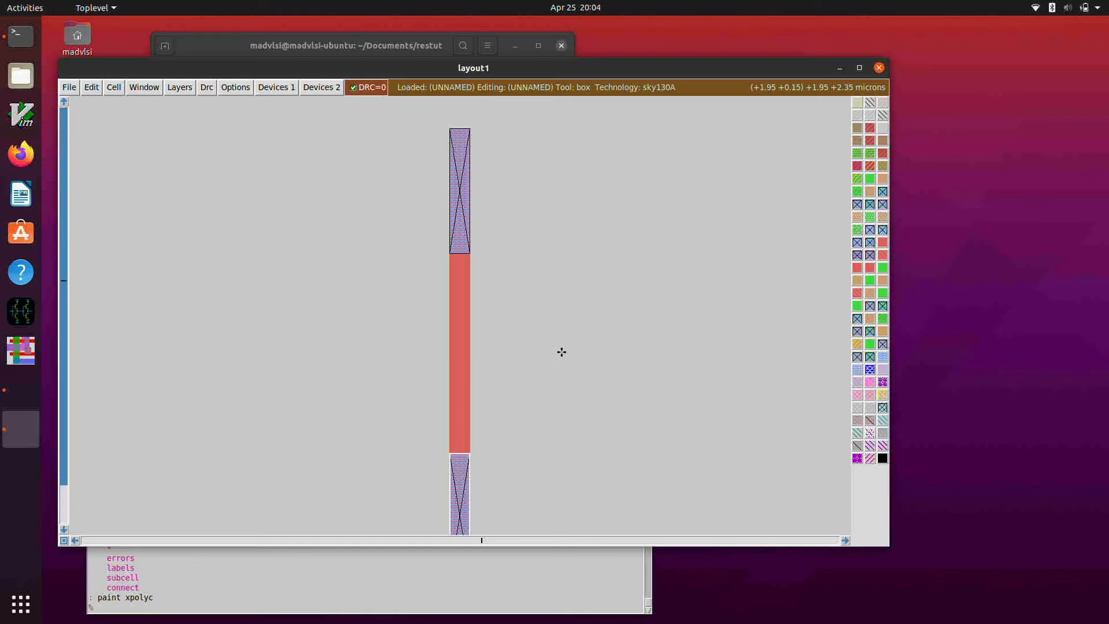
key(z)
key(shift+z)
key(shift+z)
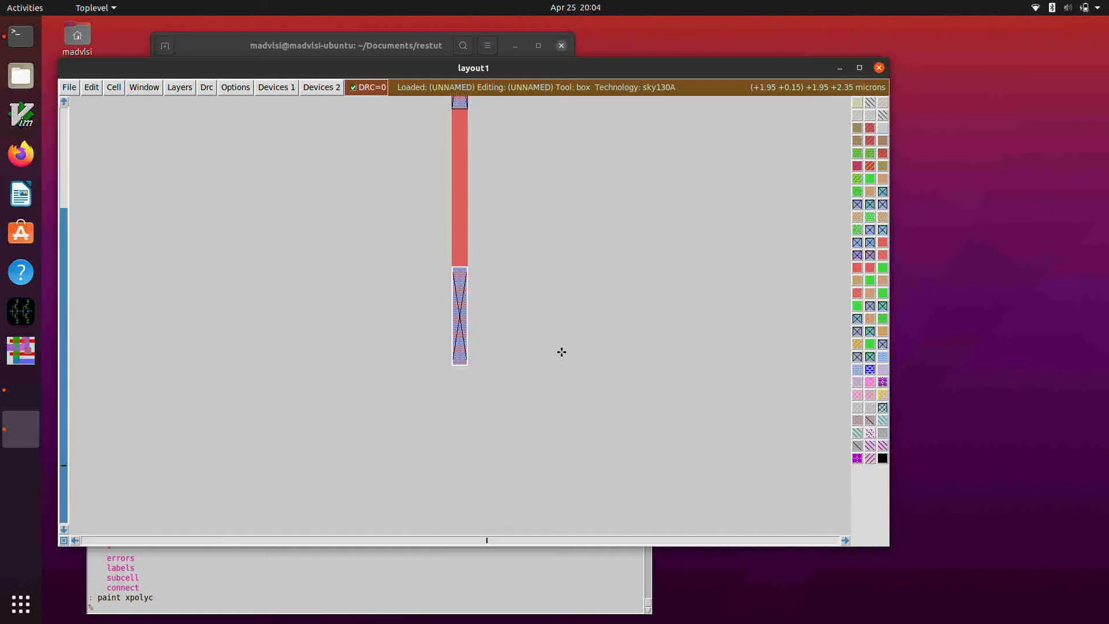
key(s)
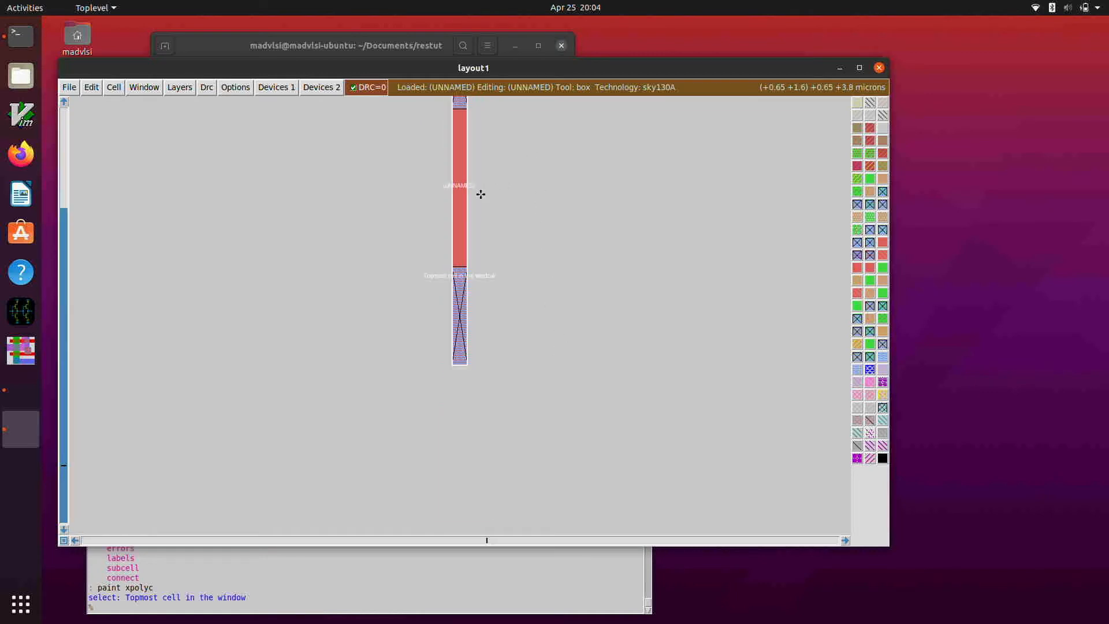
scroll(481, 195, up, 3)
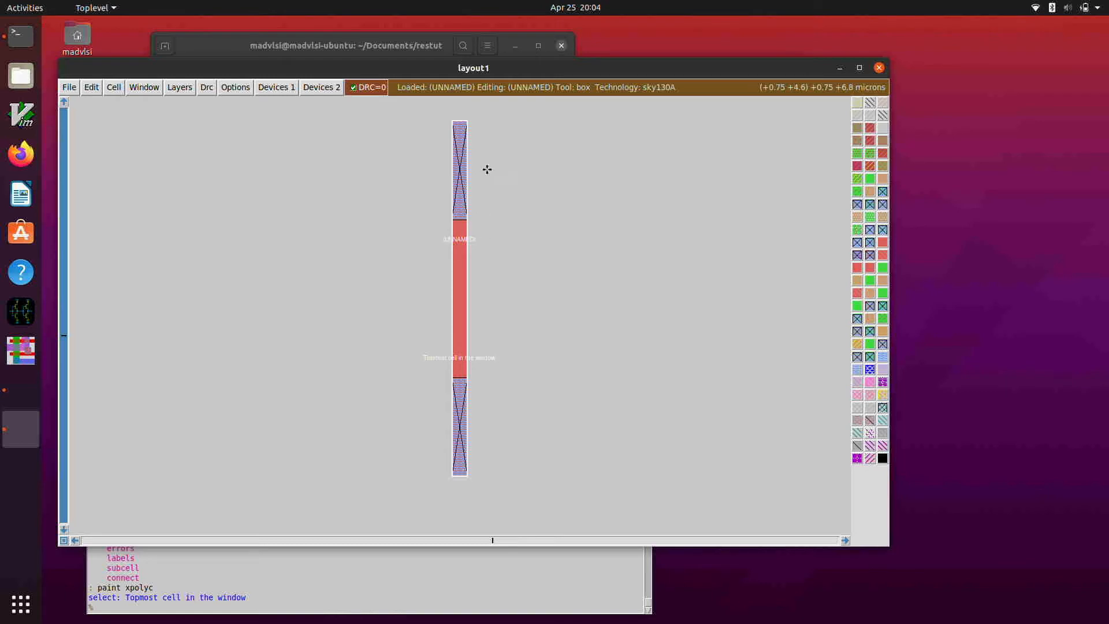
Step: Place the cursor at the middle of the upper contact's top edge and add the label "top" facing north on li
click(443, 131)
right_click(480, 109)
key(z)
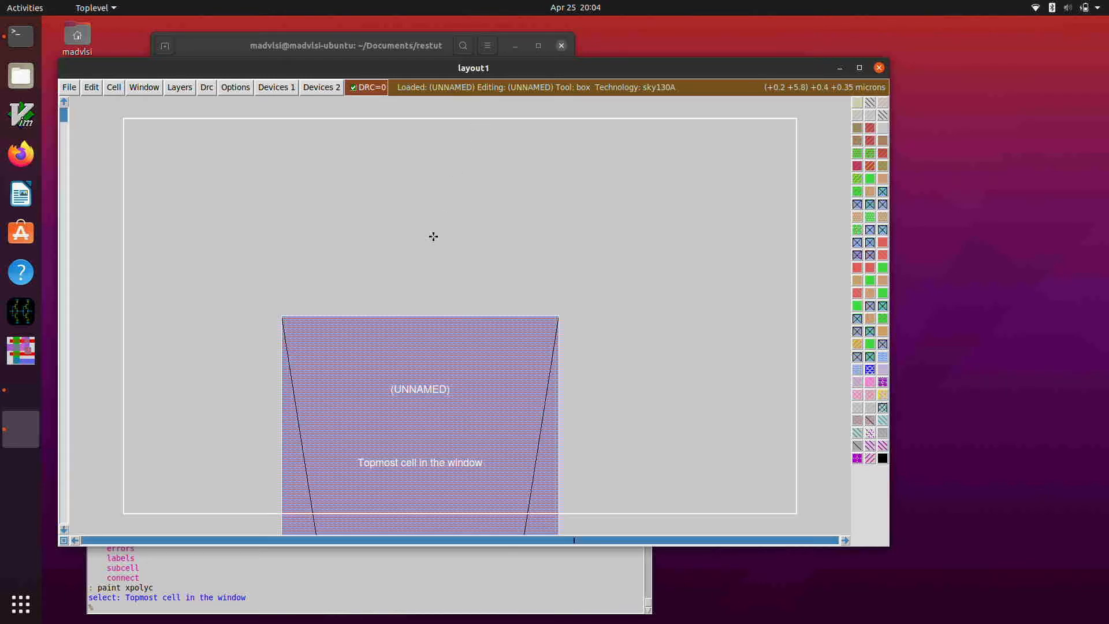
click(425, 320)
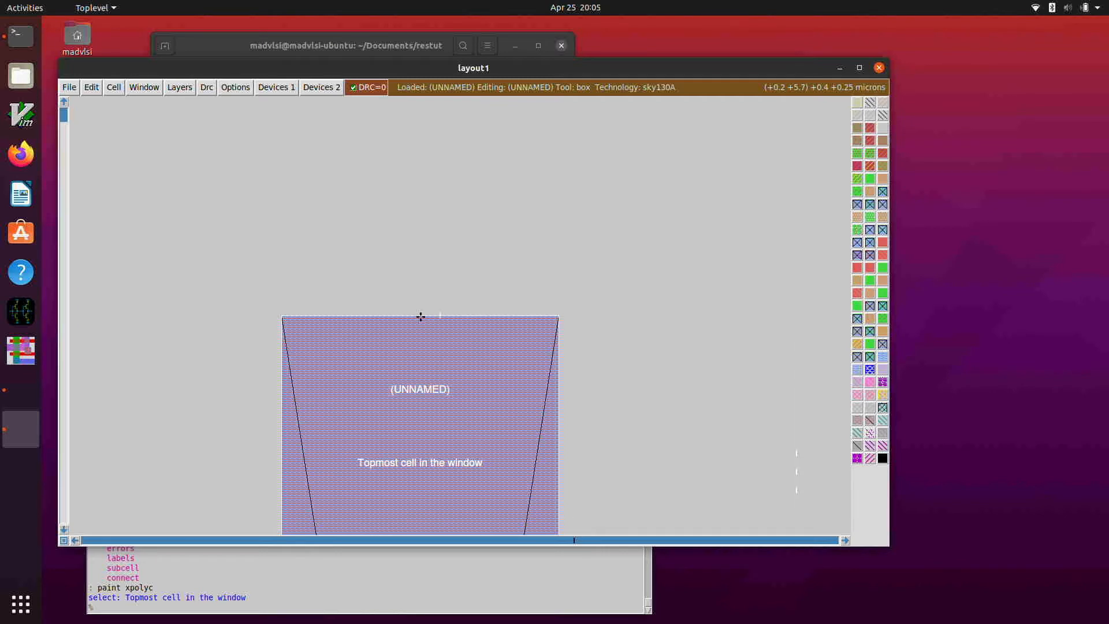
text(: label top n li)
key(Return)
Step: Place the cursor at the middle of the lower contact's bottom edge and add the label "bot" facing south on li
key(shift+z)
key(shift+z)
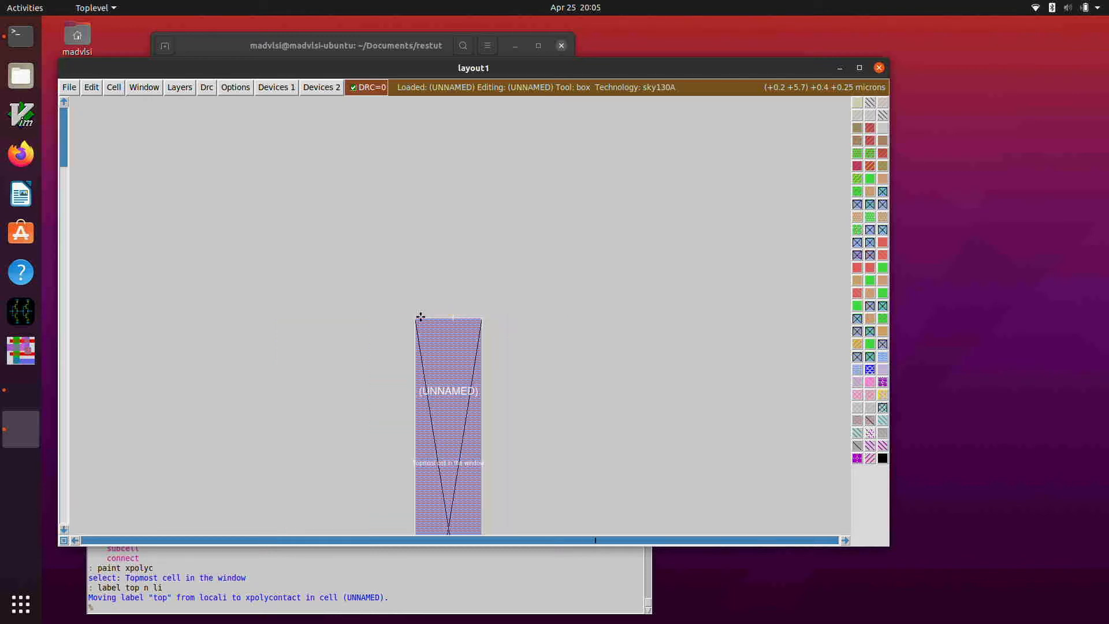
scroll(432, 312, down, 4)
scroll(432, 311, down, 10)
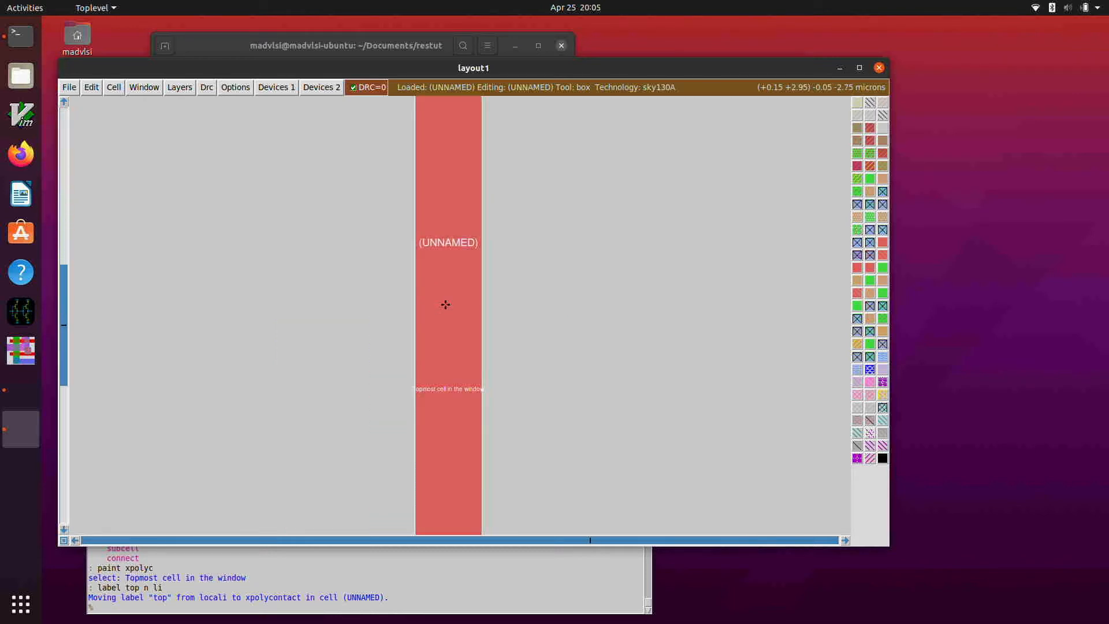
scroll(446, 304, down, 2)
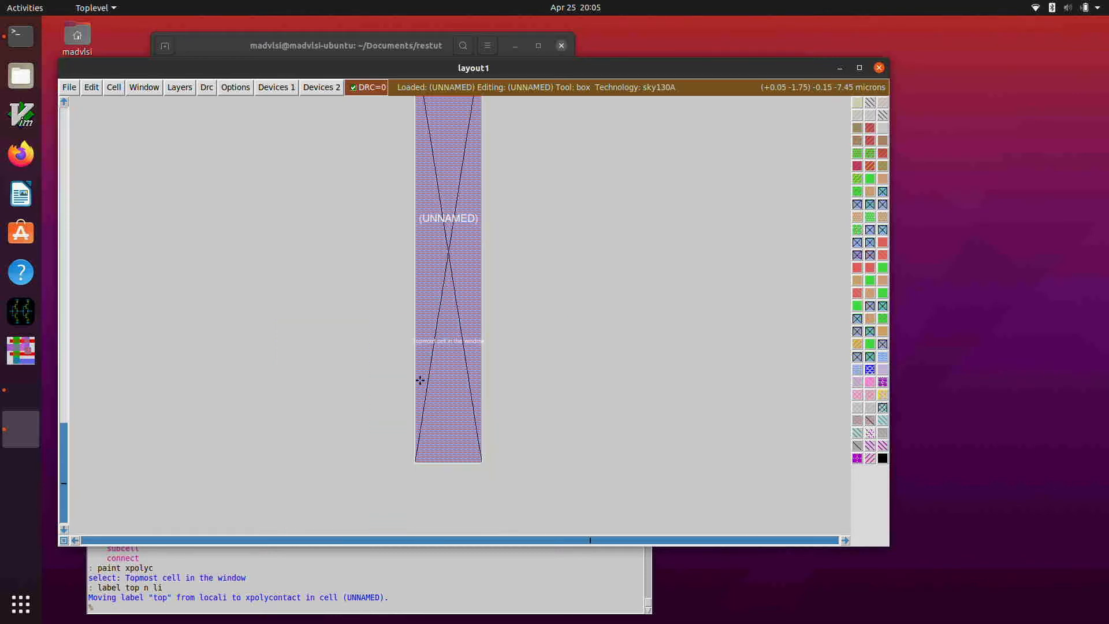
click(453, 461)
text(: label bot)
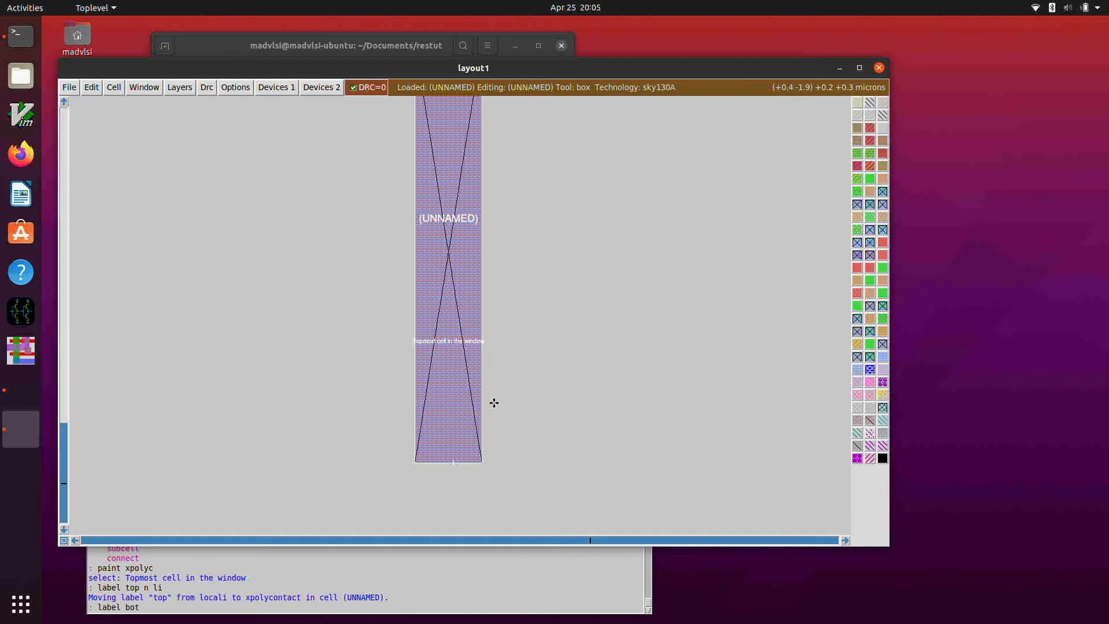
text( s li)
key(Return)
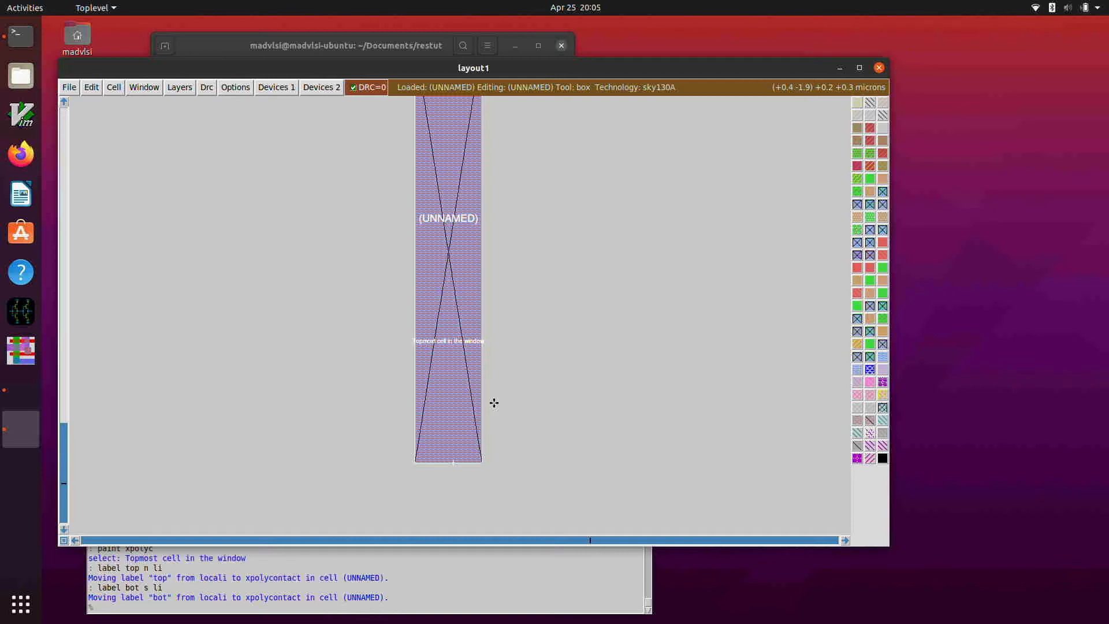
scroll(495, 443, down, 4)
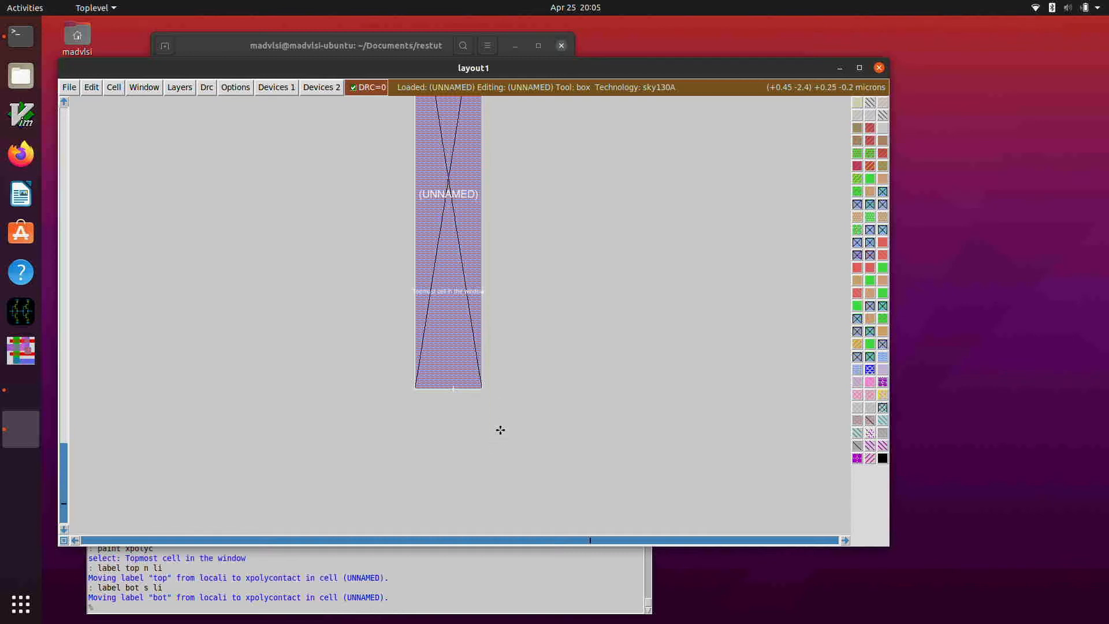
key(z)
key(shift+z)
key(shift+z)
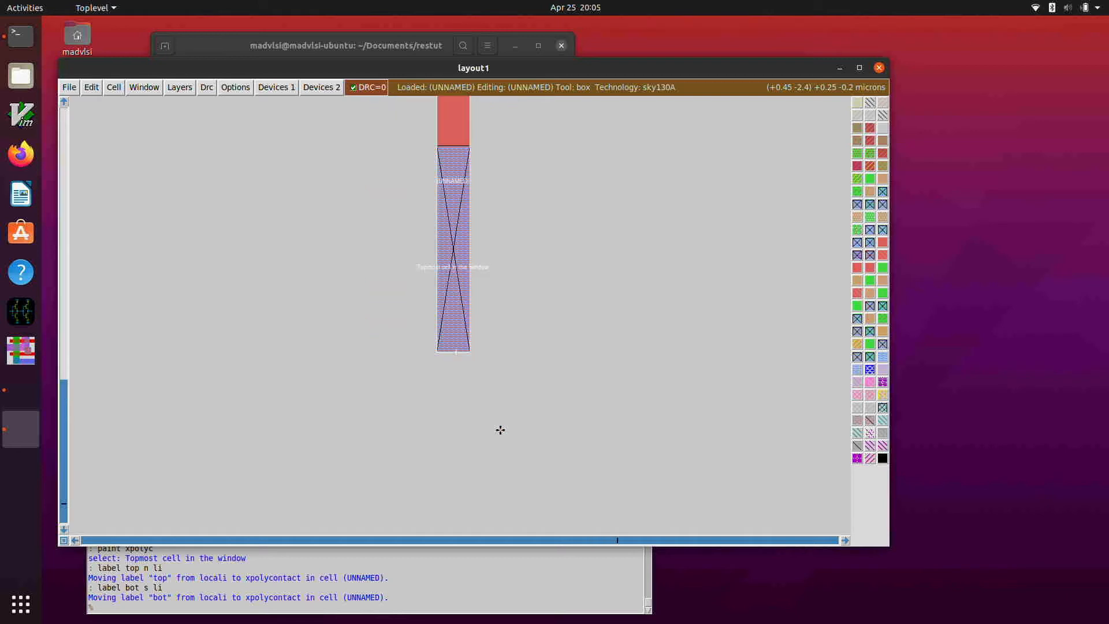
scroll(466, 355, up, 5)
scroll(466, 357, up, 5)
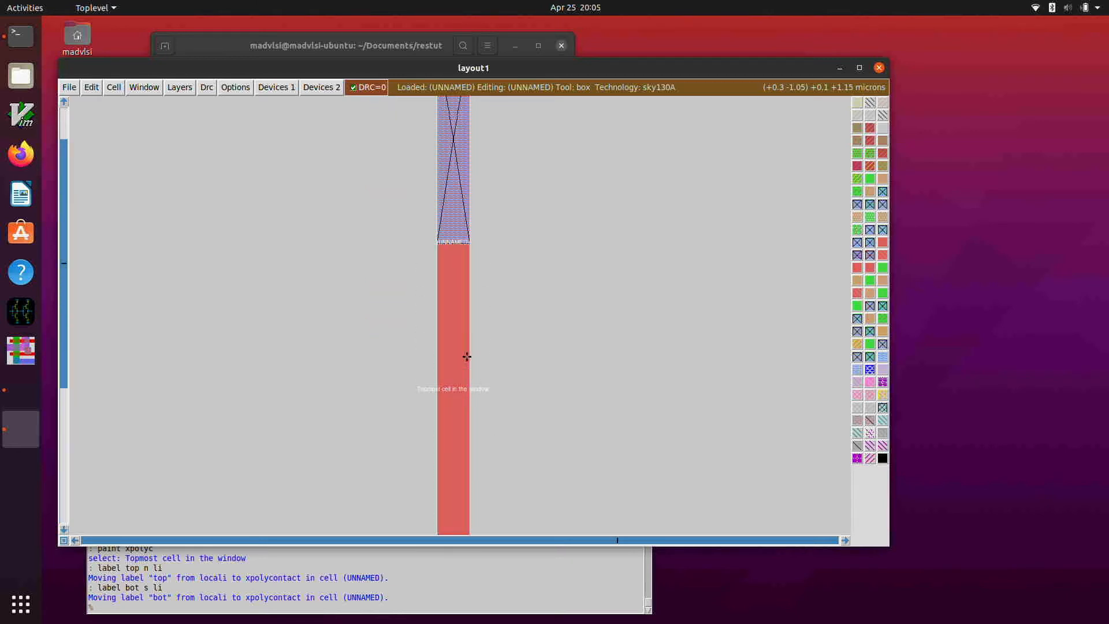
Step: Draw a box about 0.60 by 1.50 microns to the left of the resistor body and paint it with psd
scroll(466, 356, down, 7)
click(236, 409)
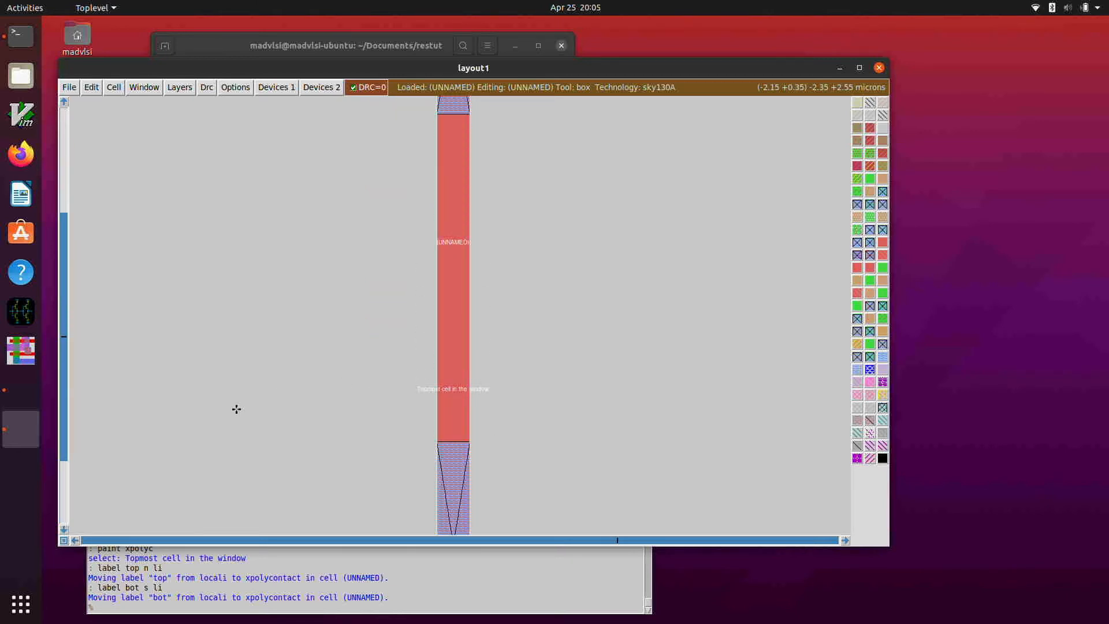
right_click(297, 278)
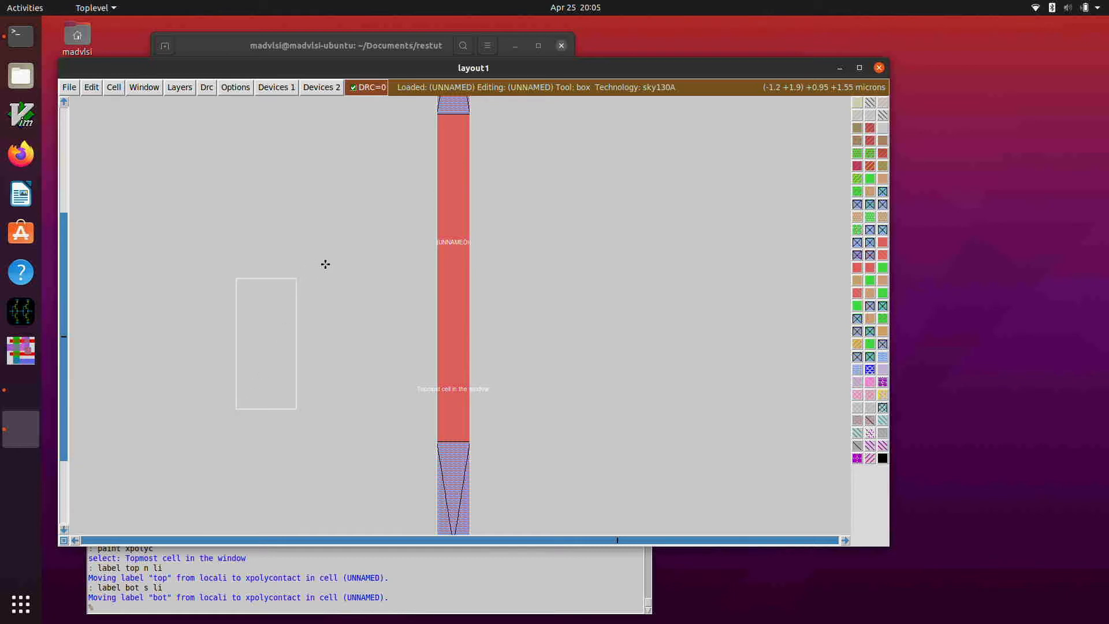
key(b)
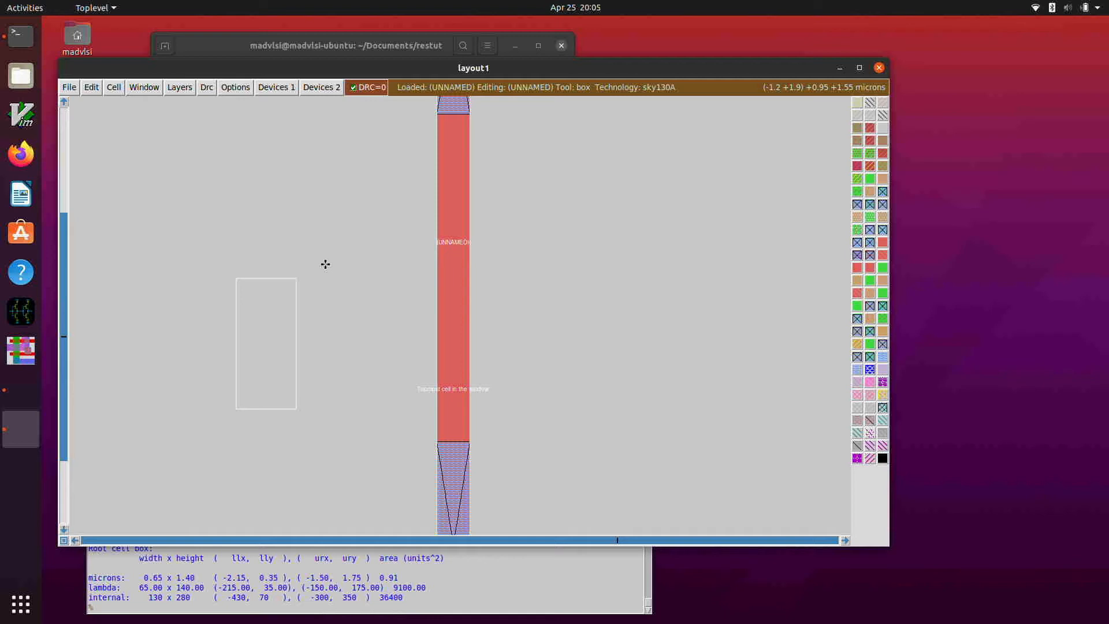
right_click(307, 214)
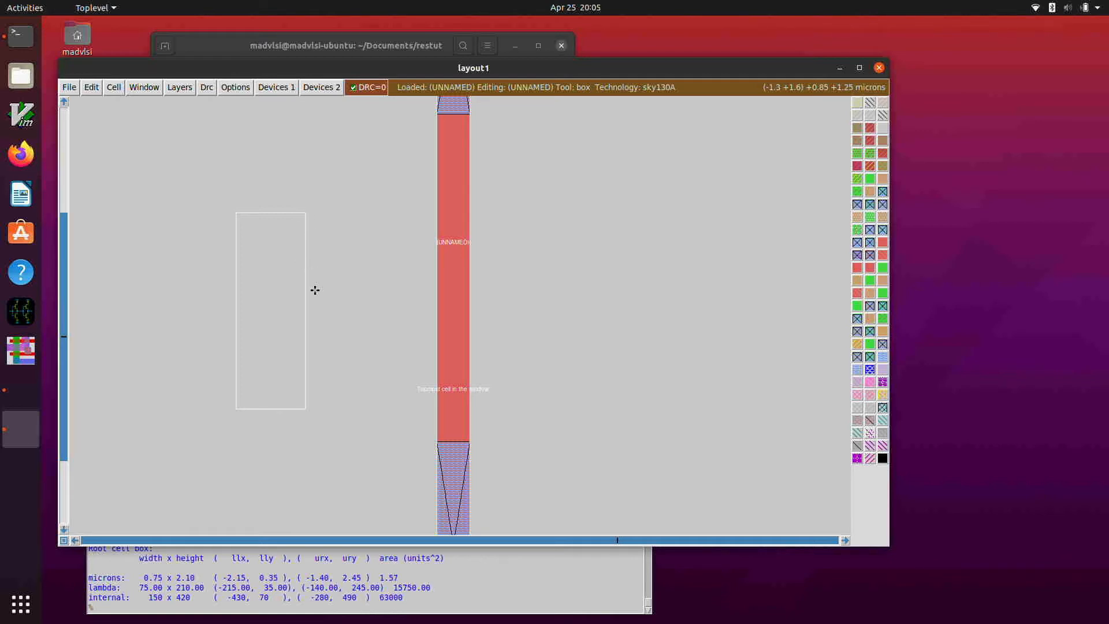
right_click(292, 269)
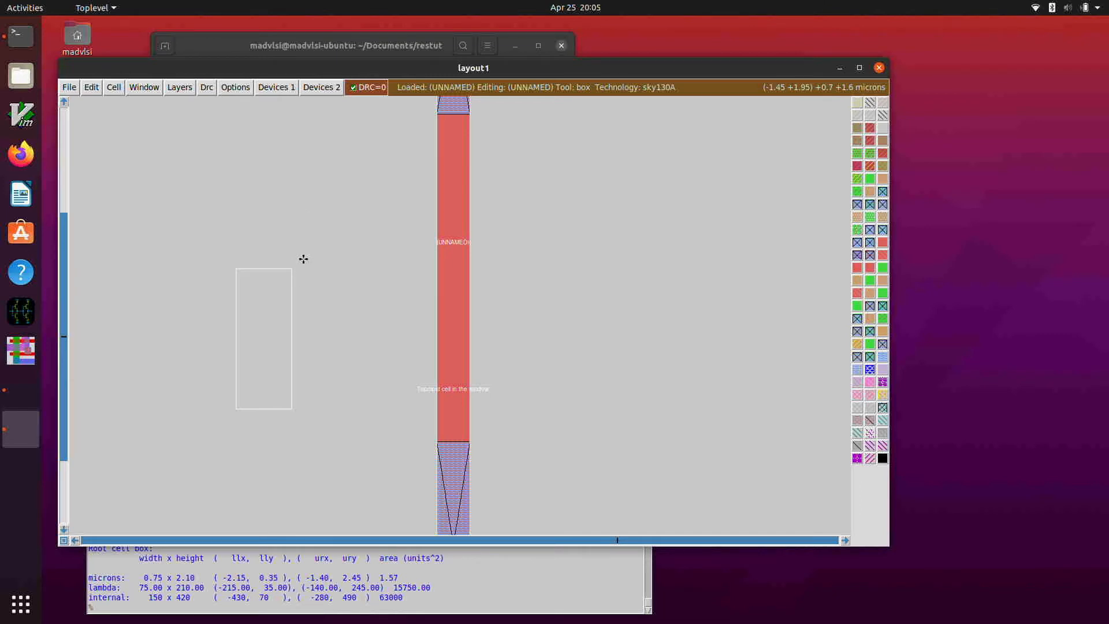
text(aint psd)
key(Return)
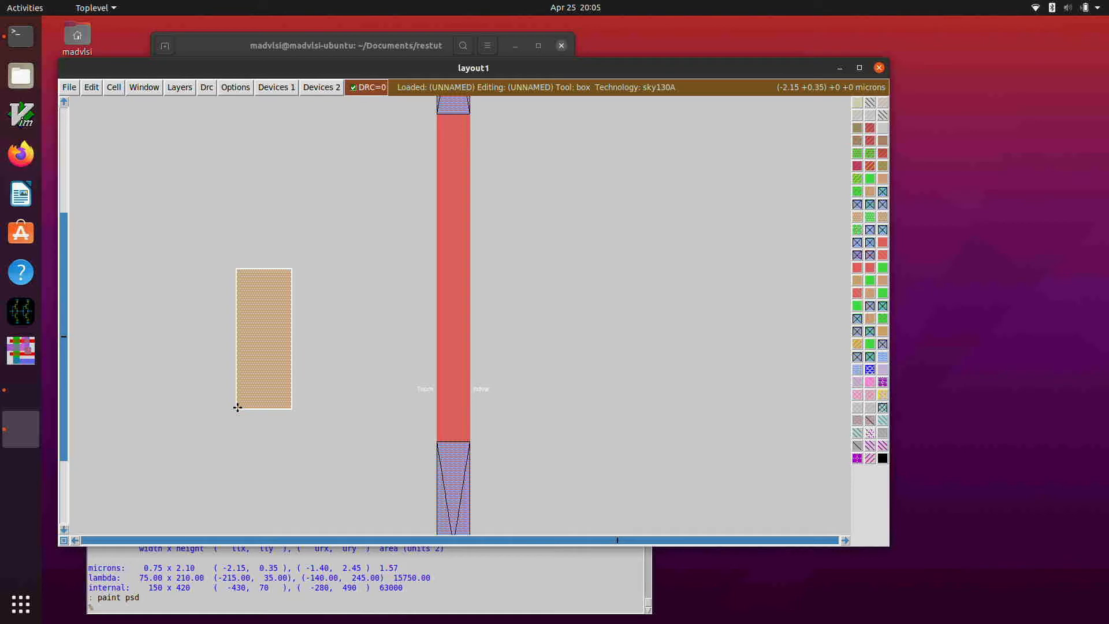
Step: Erase a strip along the psd region's right side to make it 0.50 microns wide, and fit the box around it
key(b)
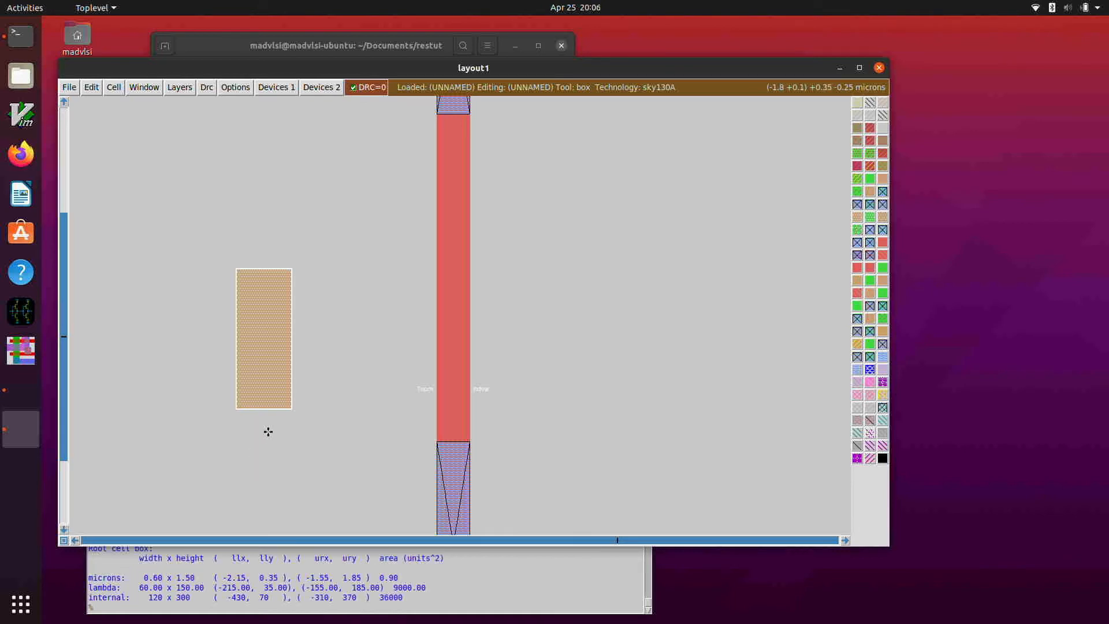
click(284, 403)
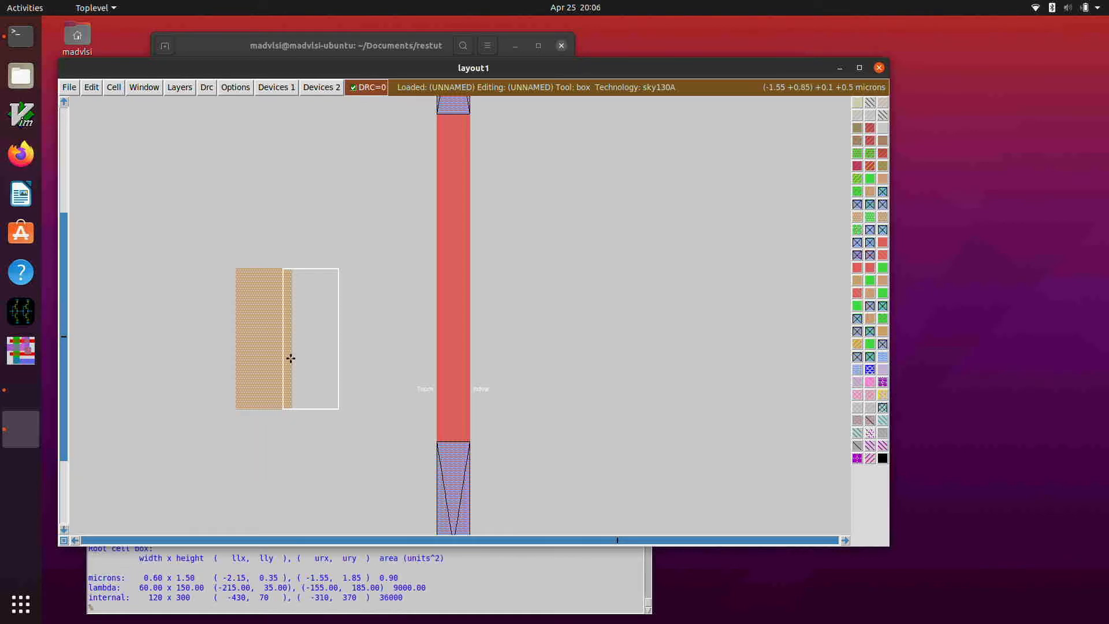
click(236, 408)
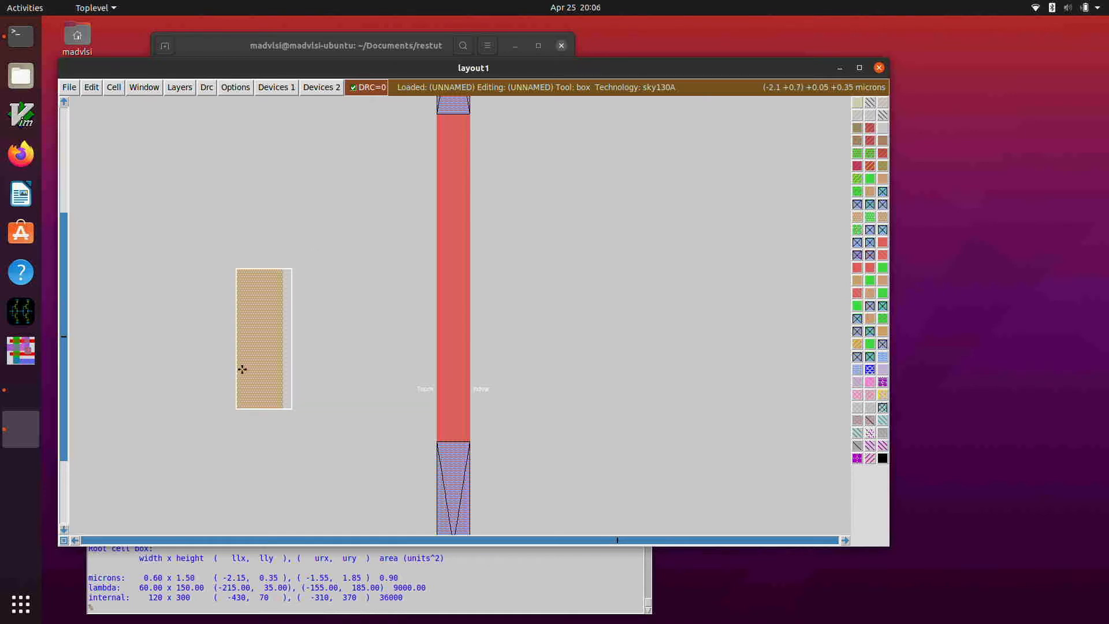
right_click(283, 269)
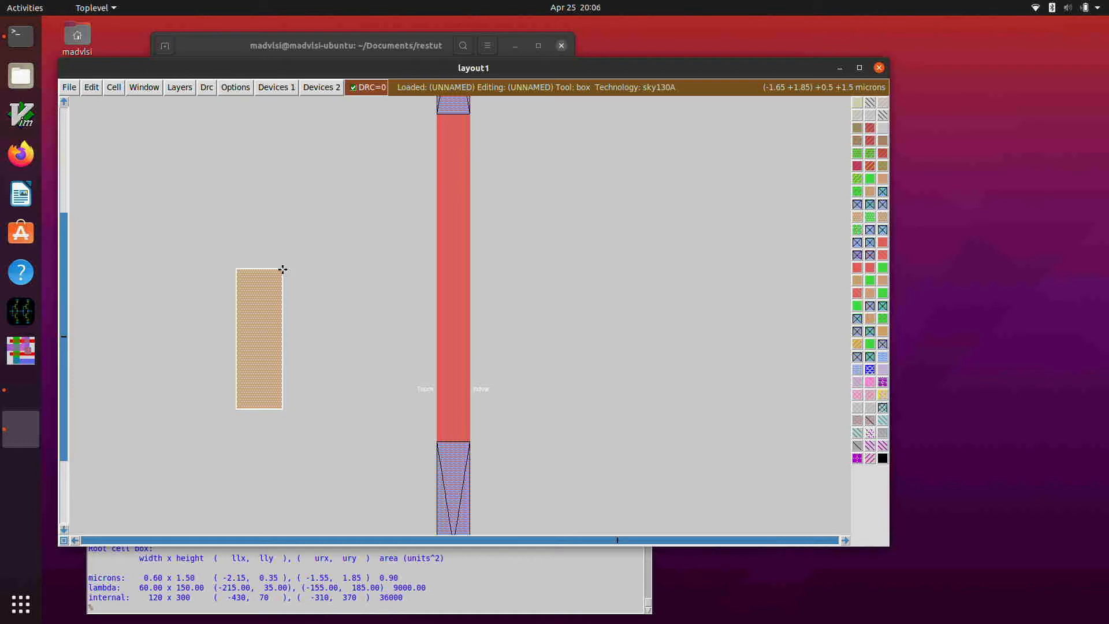
key(b)
Step: Paint li in a box inset 0.05 microns inside the edges of the psd region
click(242, 403)
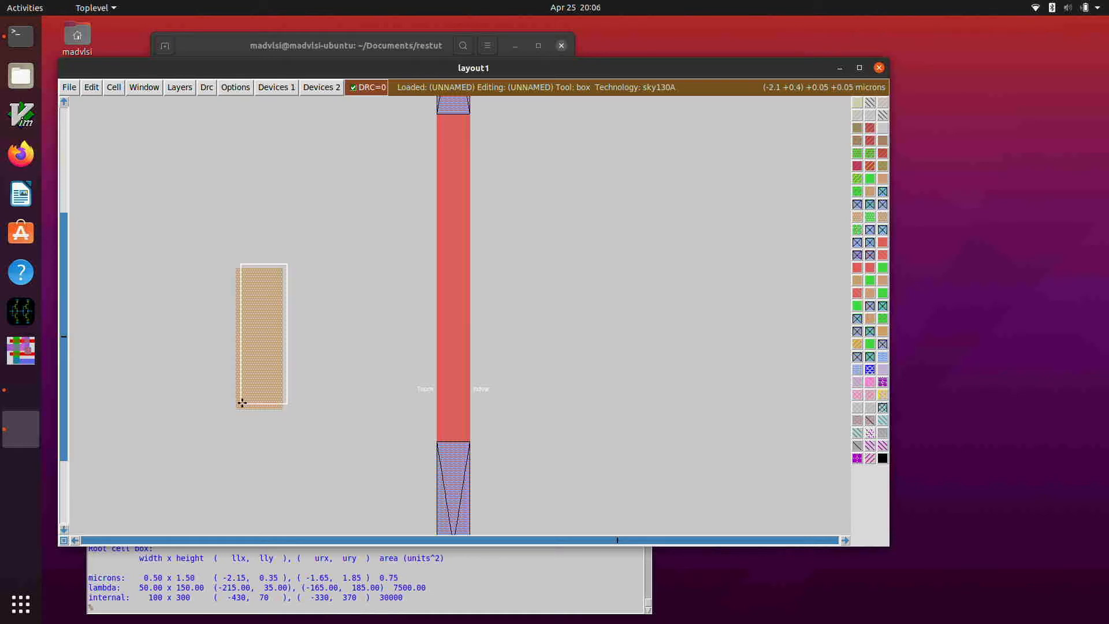
right_click(278, 272)
text(paint li)
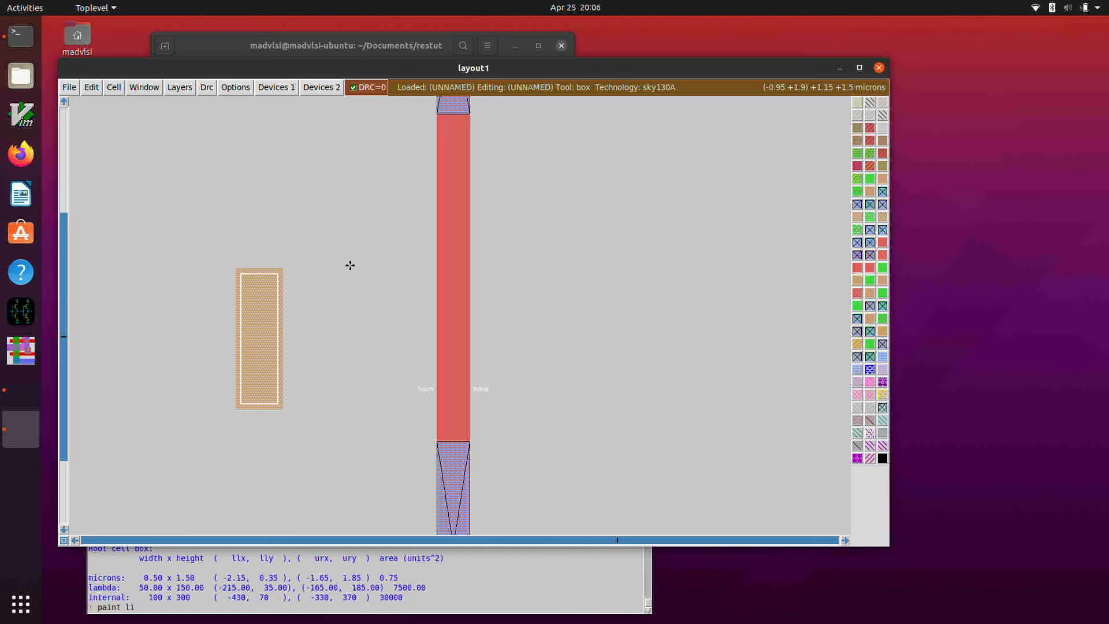
key(Return)
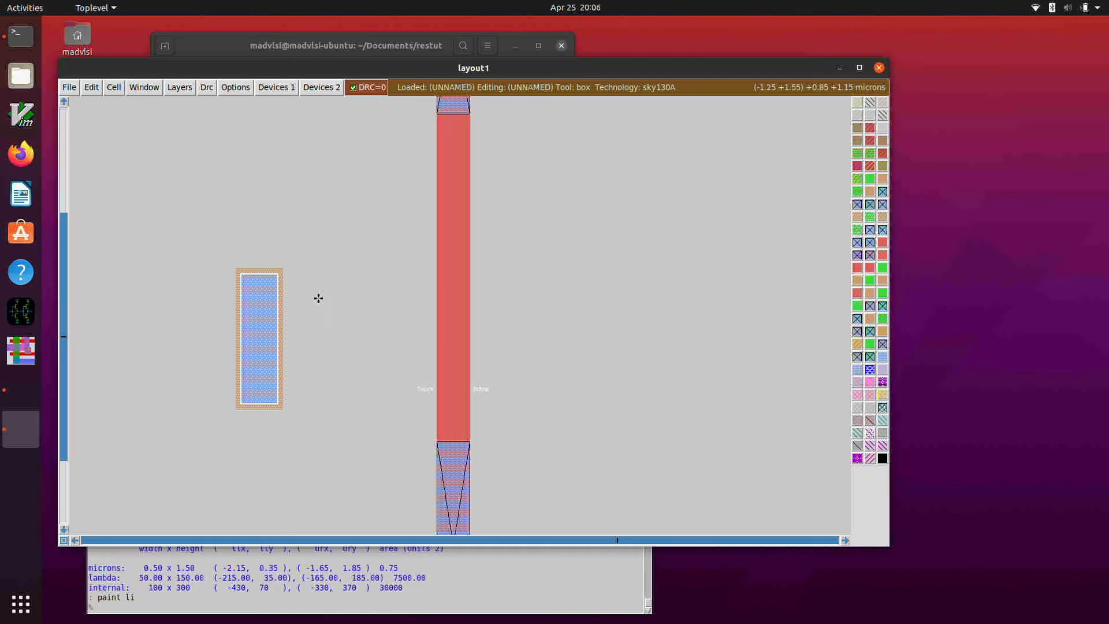
Step: Paint a psc contact about 0.20 by 1.20 microns centred inside the li region
click(249, 395)
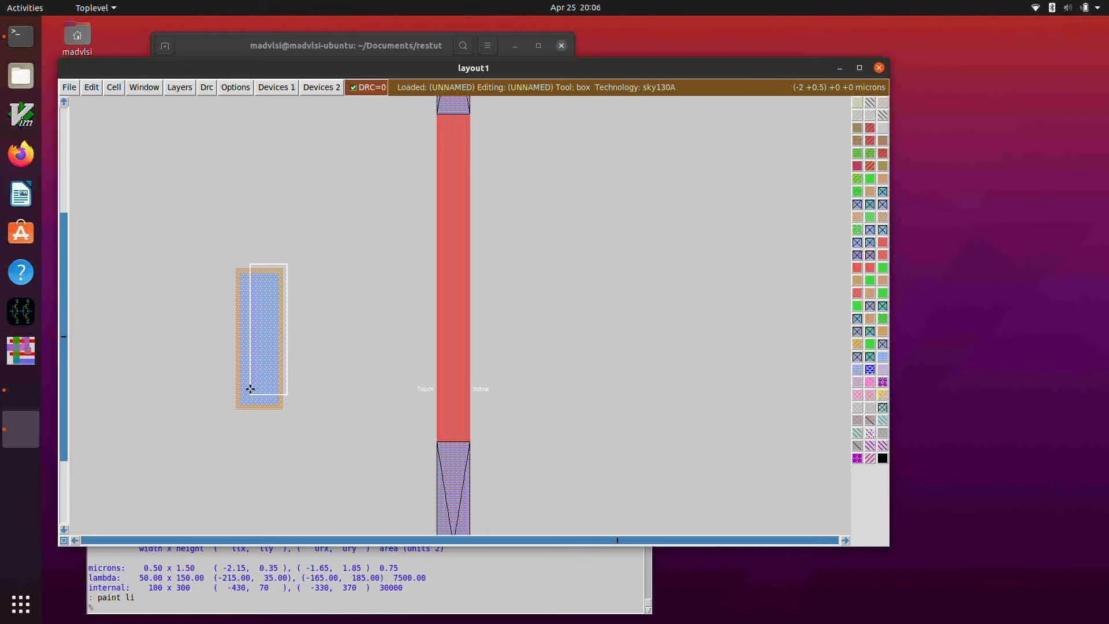
right_click(265, 283)
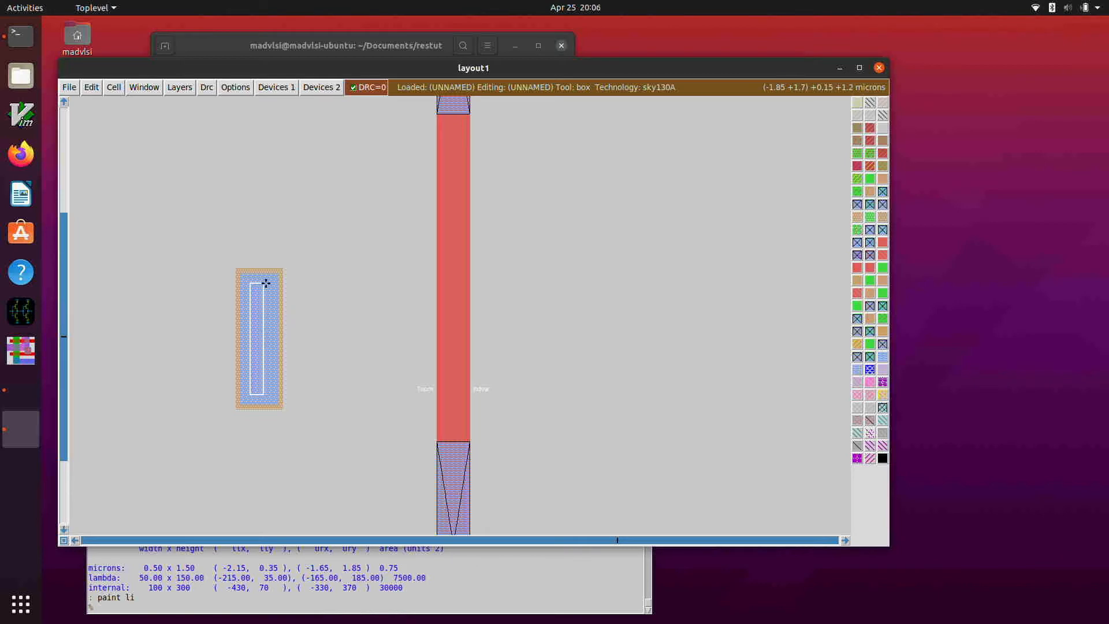
right_click(269, 283)
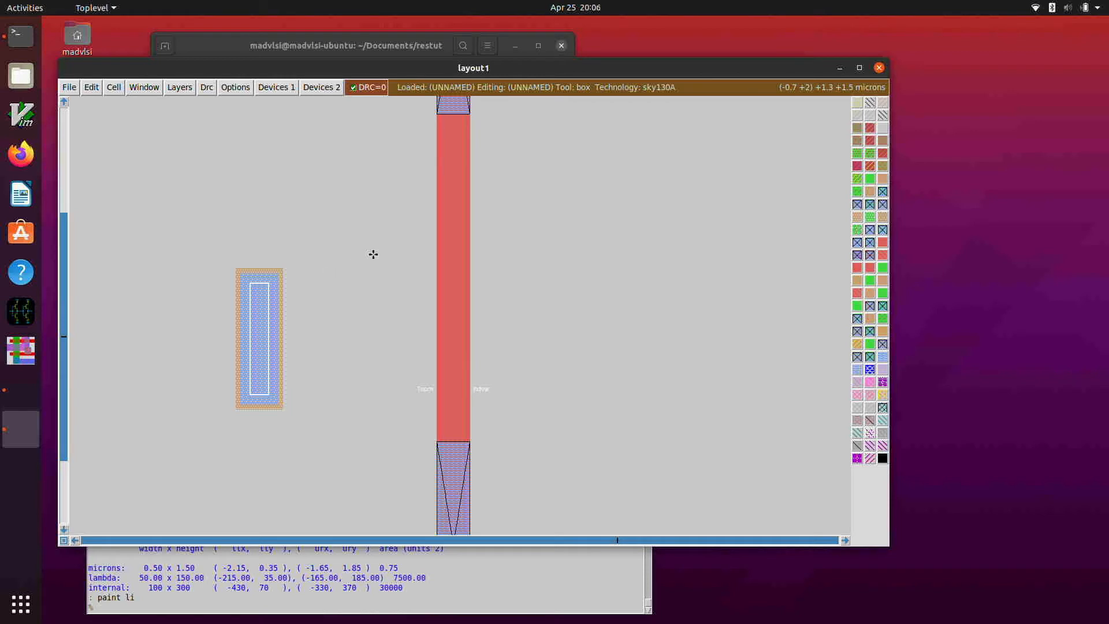
text(: paint psc)
key(Return)
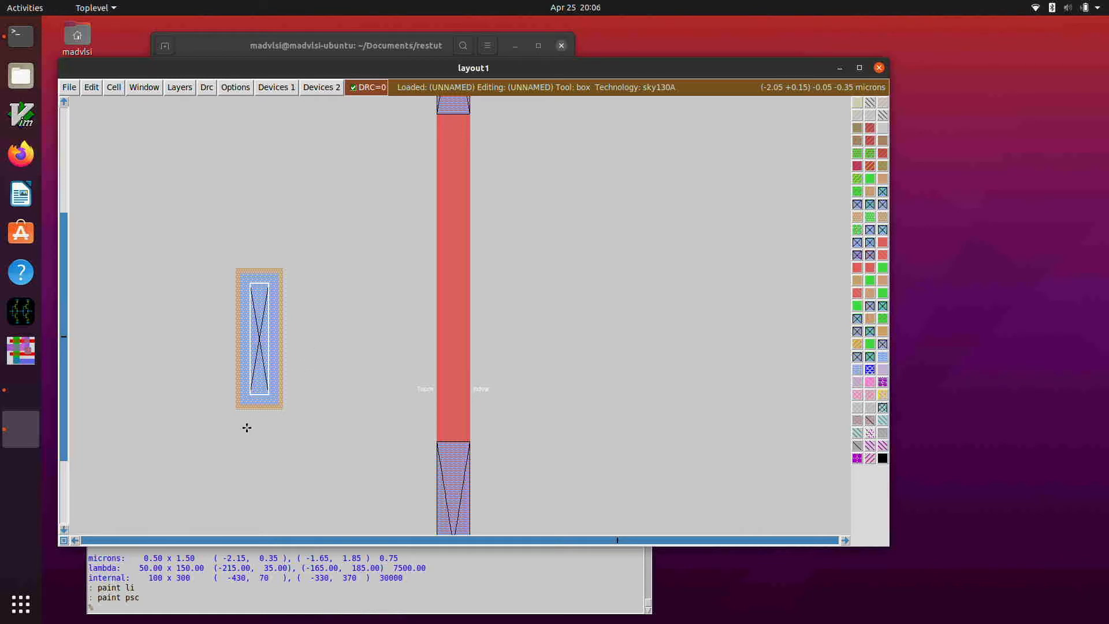
Step: Place the cursor at the middle of the substrate contact's lower li edge and add the label "GND" facing south on li
click(258, 403)
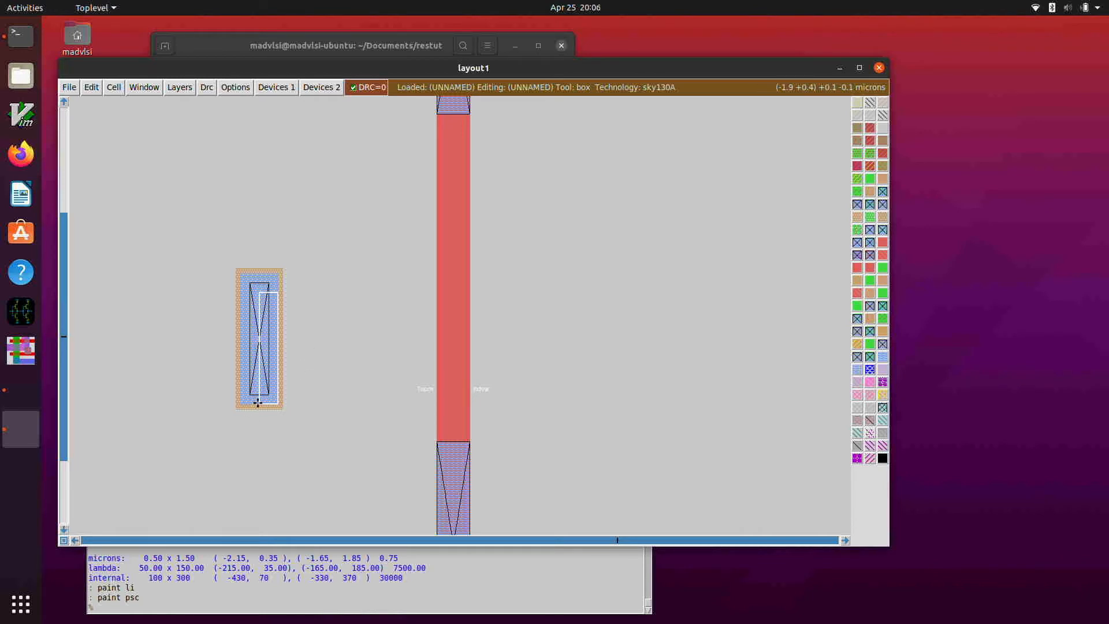
right_click(258, 403)
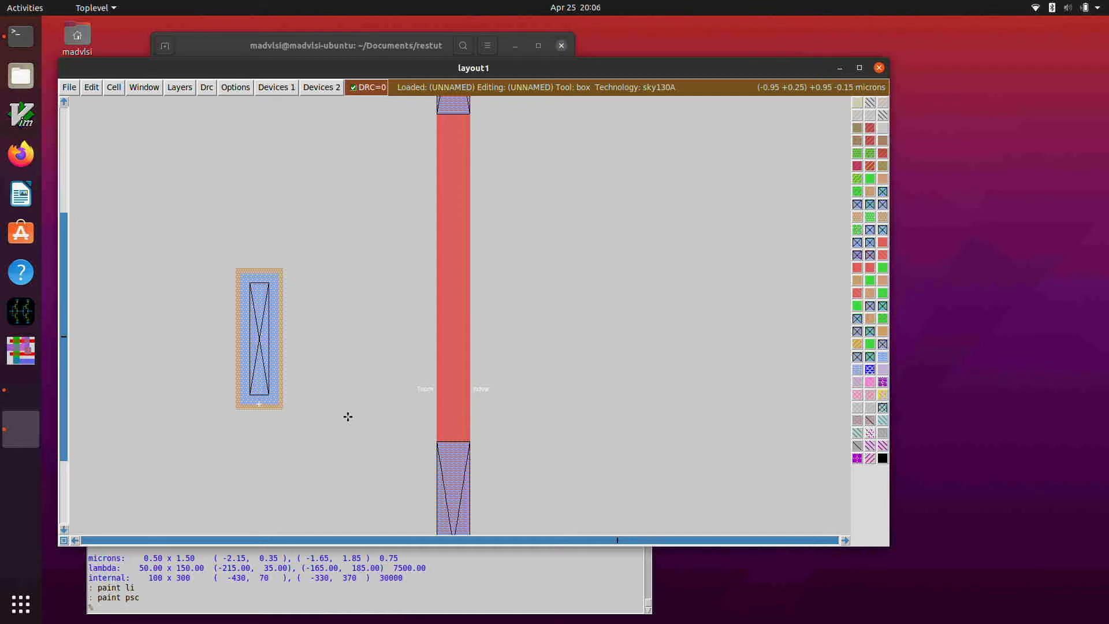
text(abel GND s li)
key(Return)
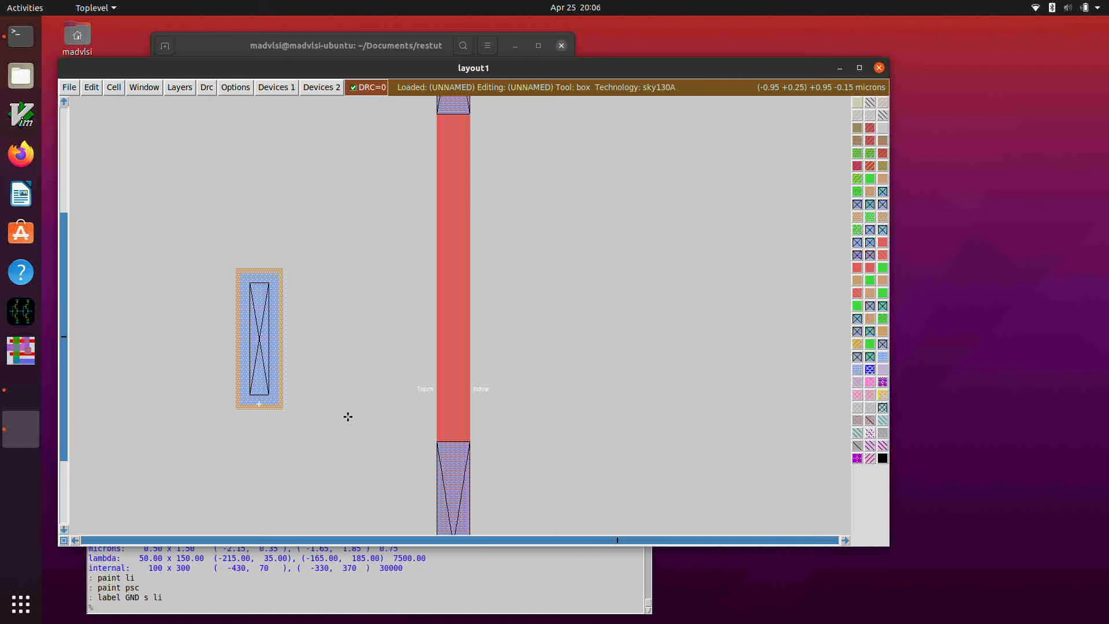
Step: Select the topmost cell in the window and save the layout as resistor20k
click(207, 451)
right_click(318, 351)
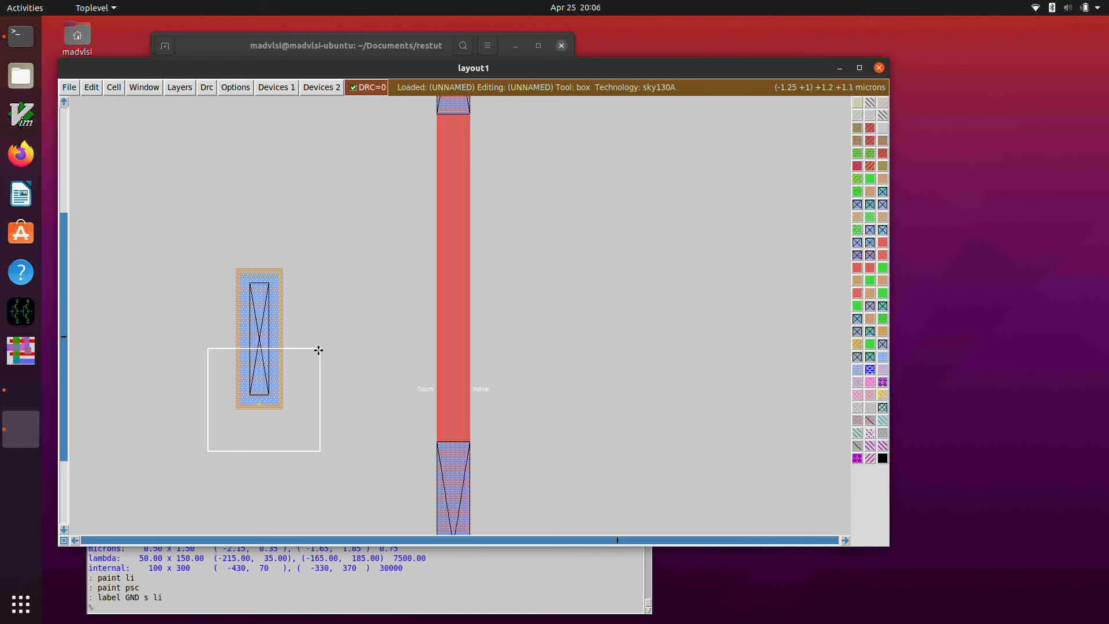
key(z)
key(shift+z)
key(shift+z)
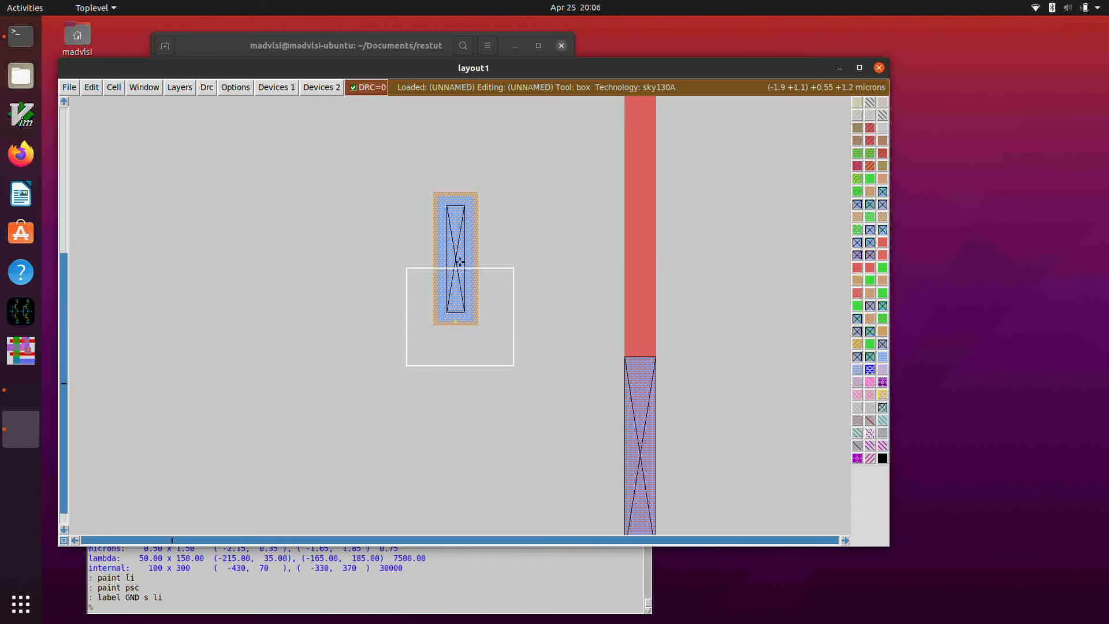
key(s)
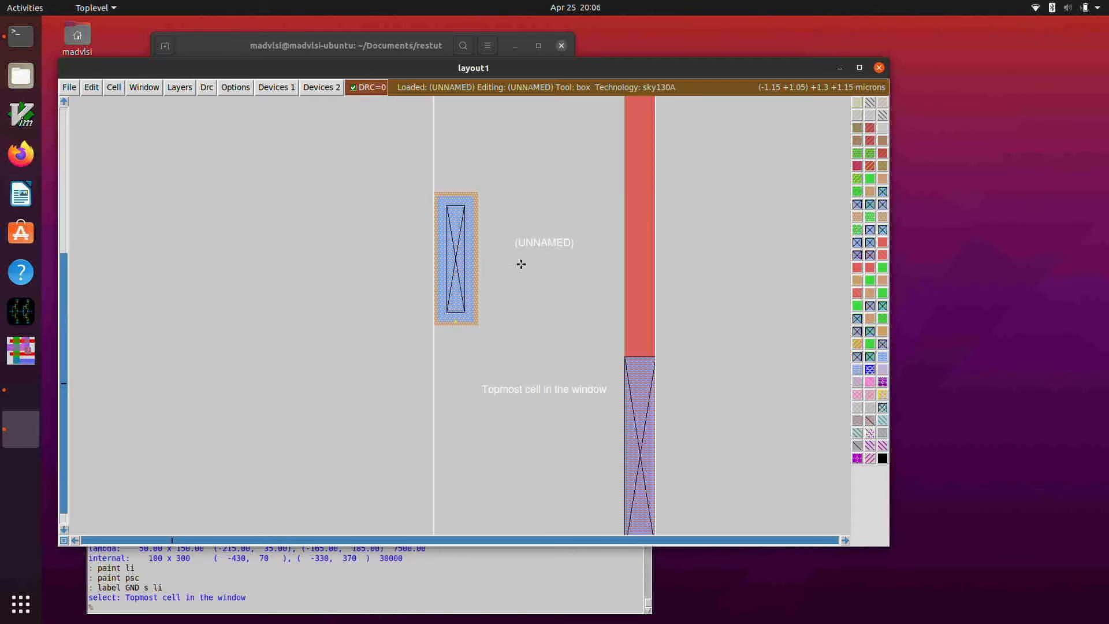
key(v)
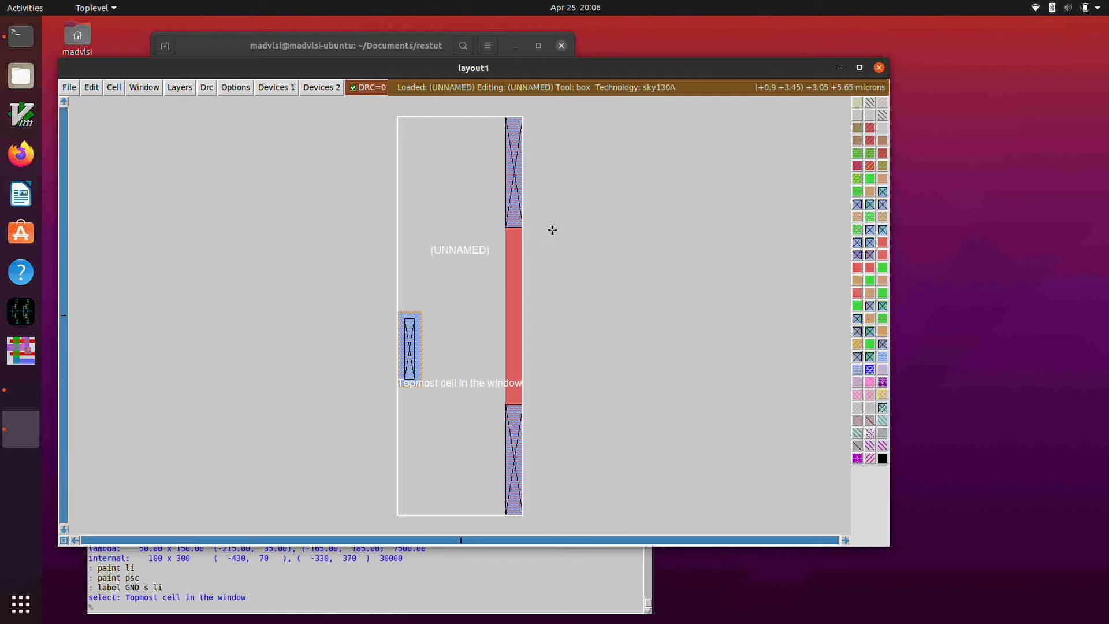
text(ave resistor20k)
key(Return)
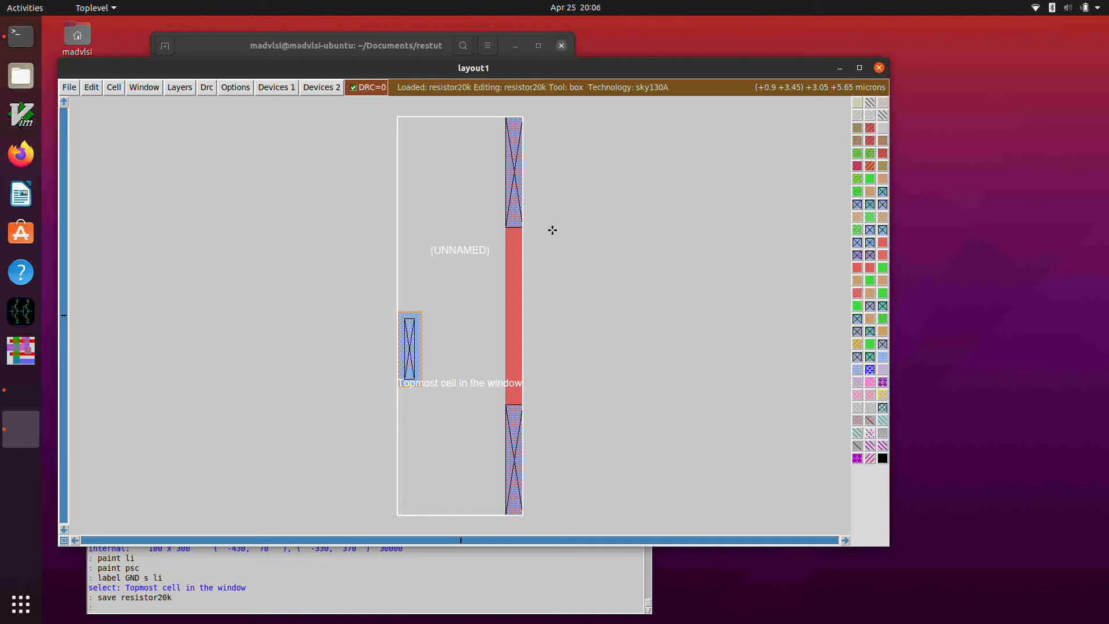
Step: Extract the whole layout and convert it to a SPICE netlist with the ext2spice scale option off
text(extract all)
key(Return)
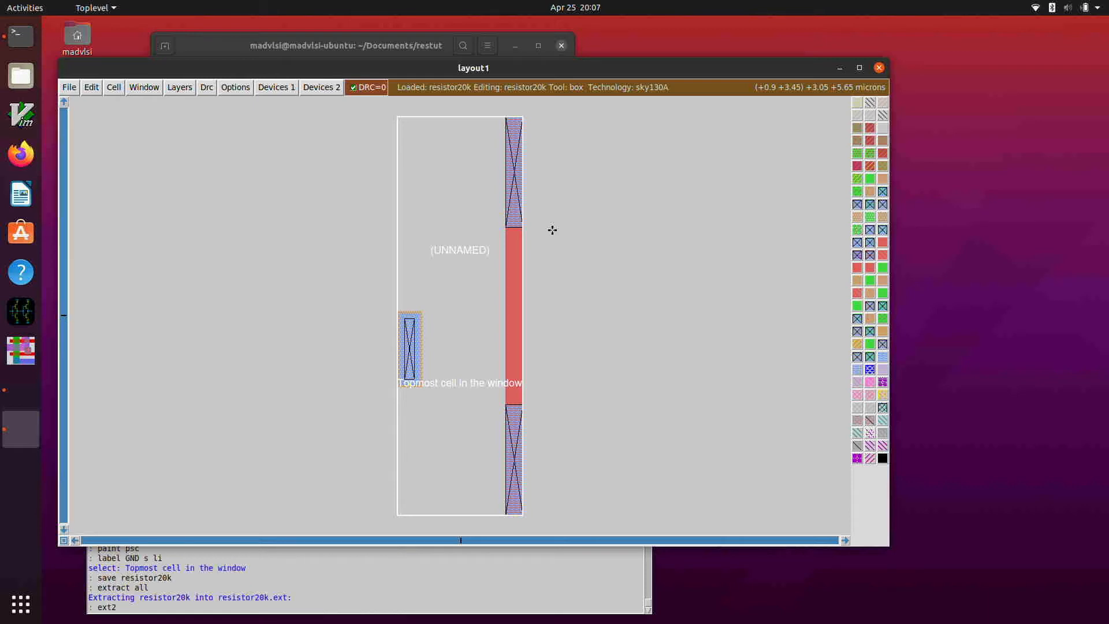
text(ext2spice scale off)
key(Return)
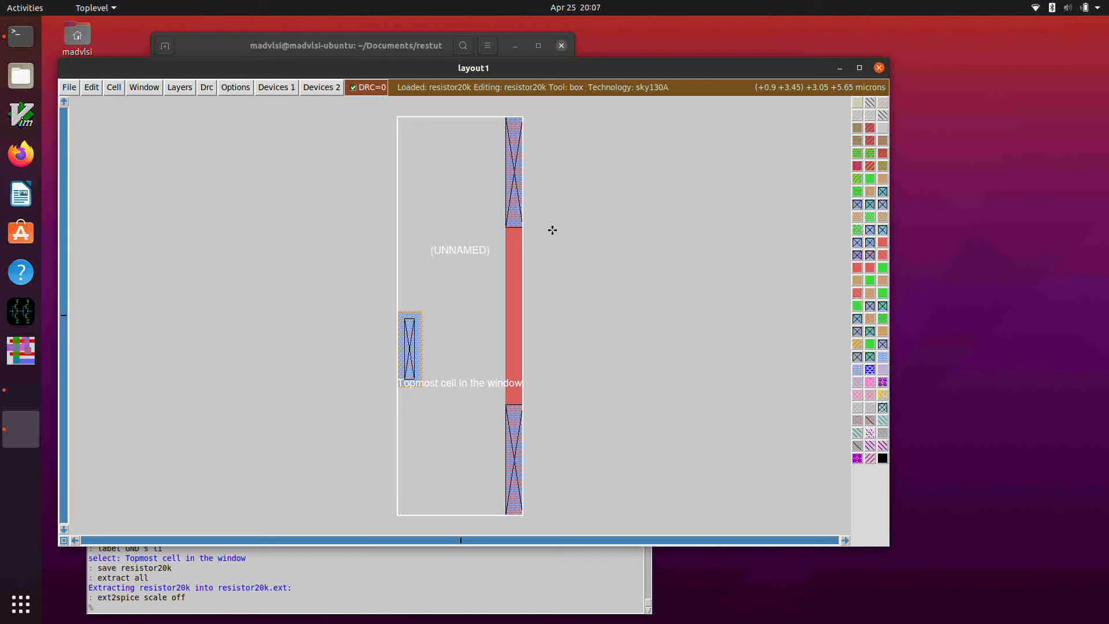
text(ext32)
text(spice)
key(Return)
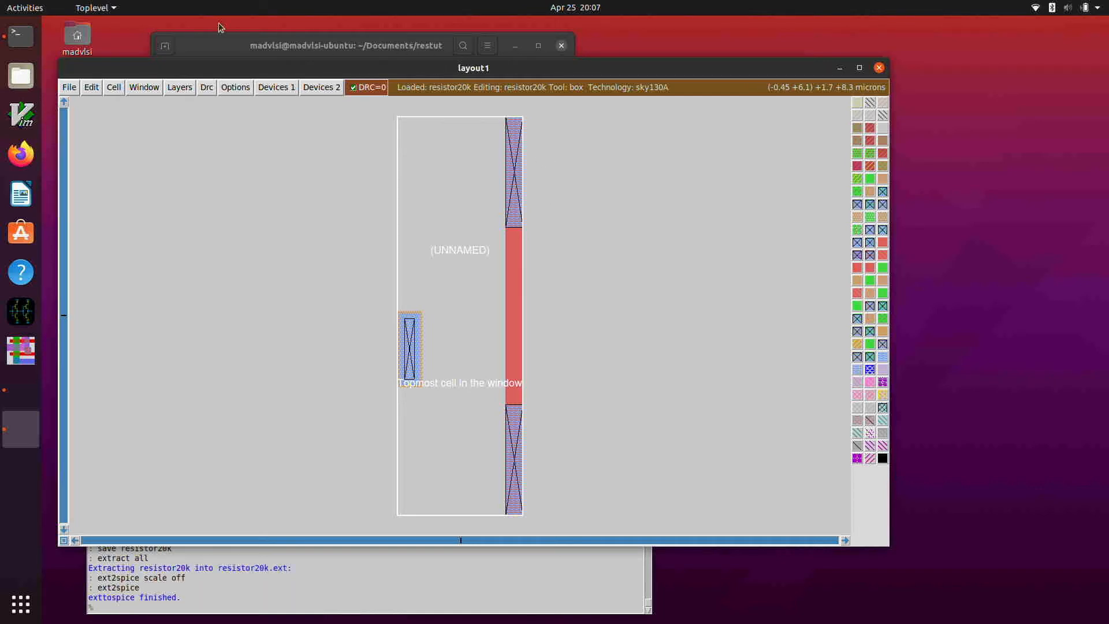
Step: Open a new terminal window and change to the Documents/restut directory
right_click(12, 38)
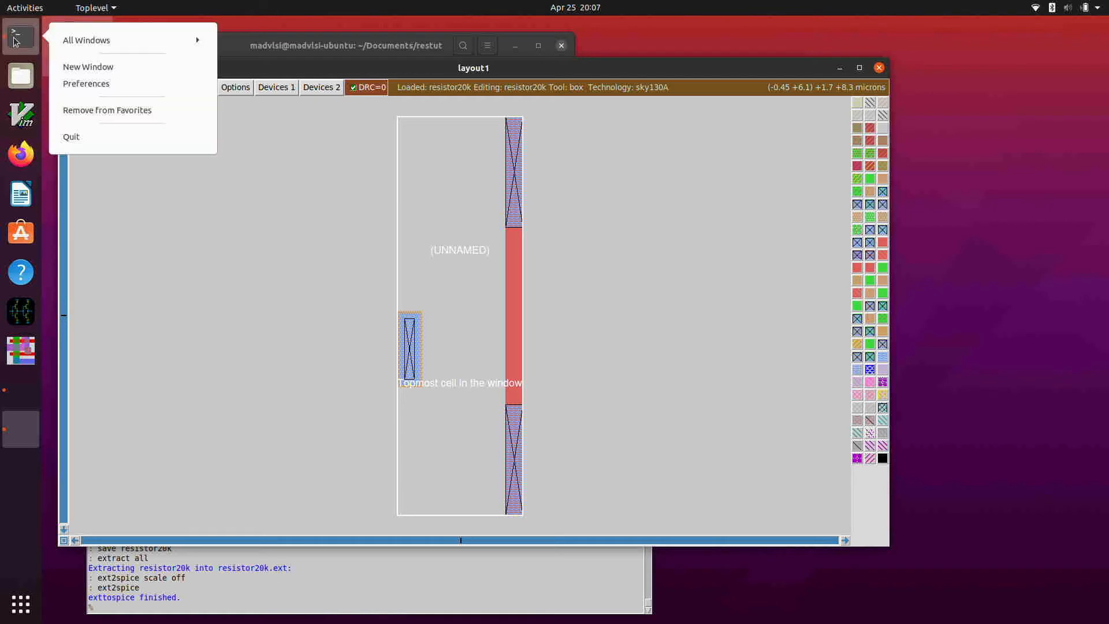
click(49, 64)
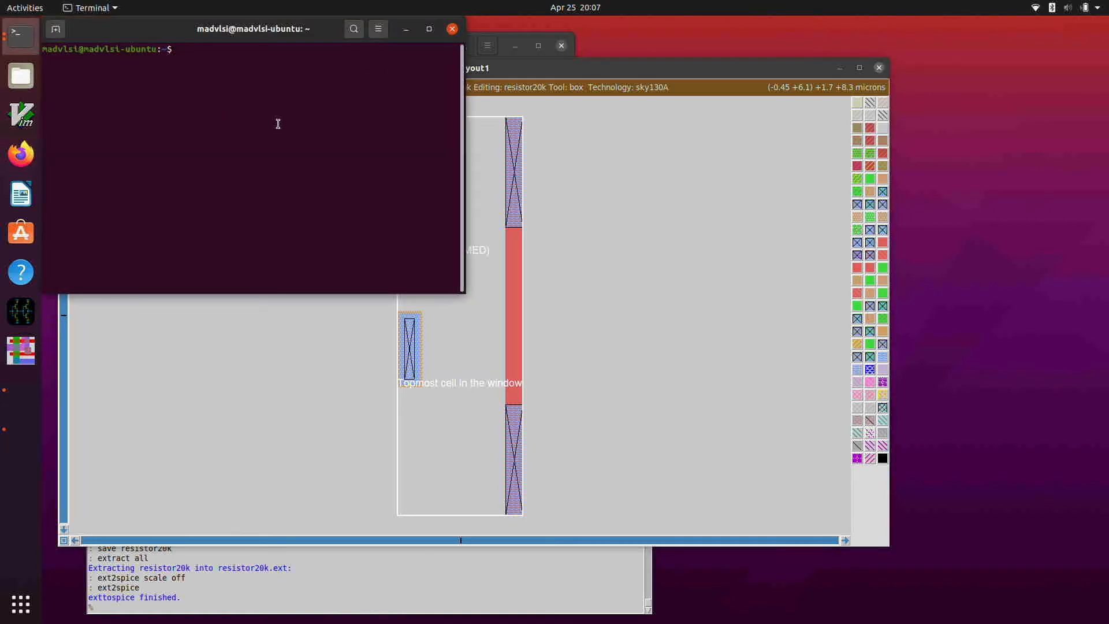
text(cd Doc)
key(Tab)
text(ts/restut/)
key(Return)
Step: List the directory's files and view resistor20k.spice with less to check the extracted resistor's connections, model, width and length
text(ls)
key(Return)
text(less)
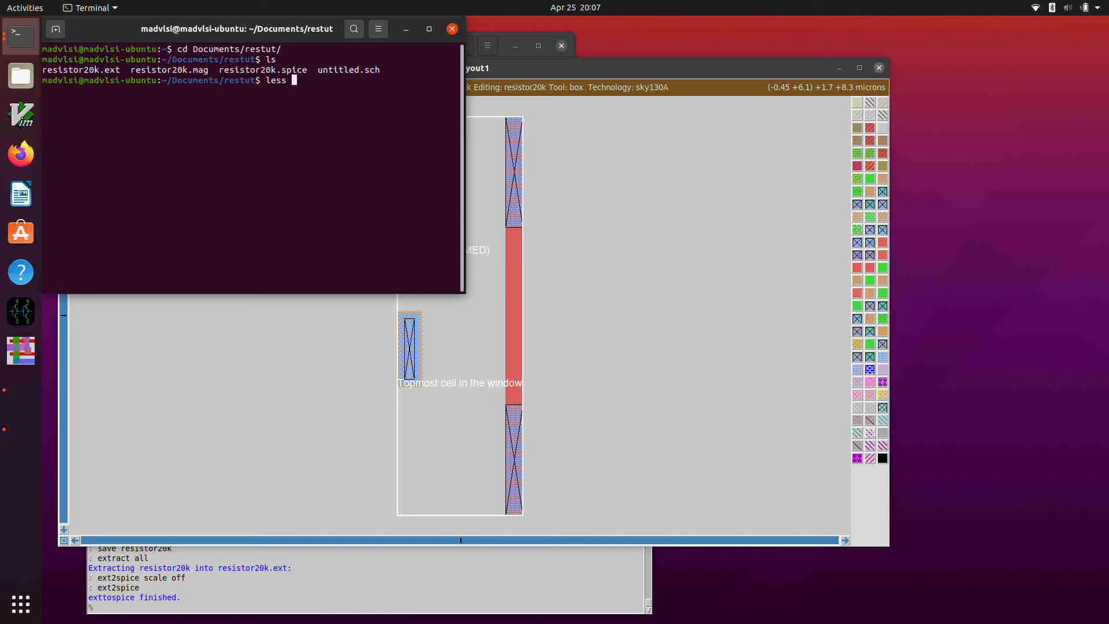
text( res)
key(Tab)
text(spice)
key(Return)
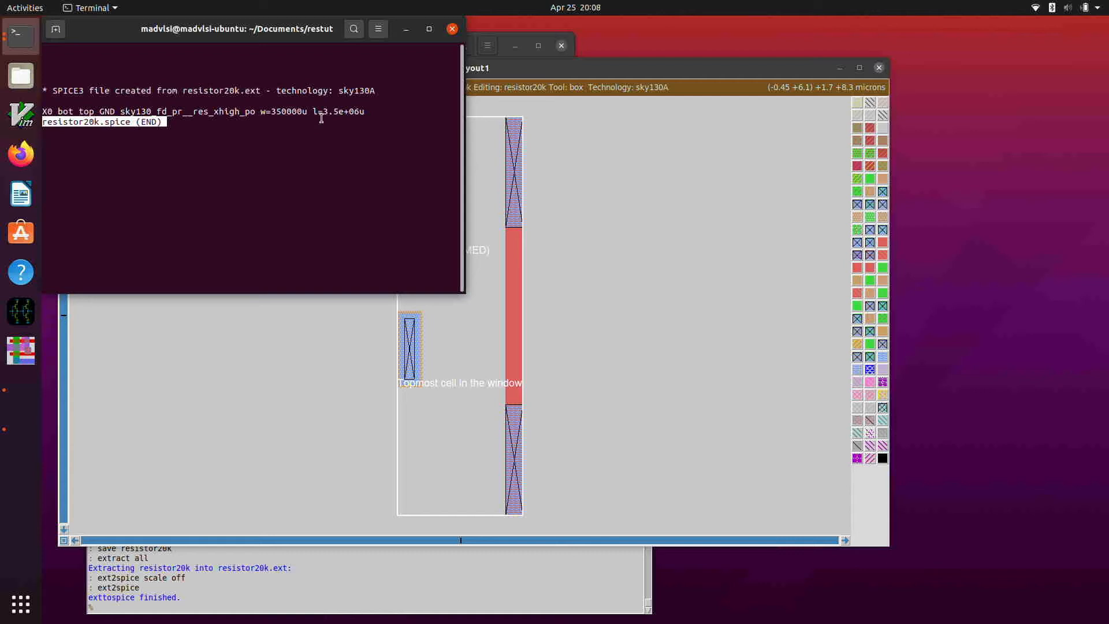
key(q)
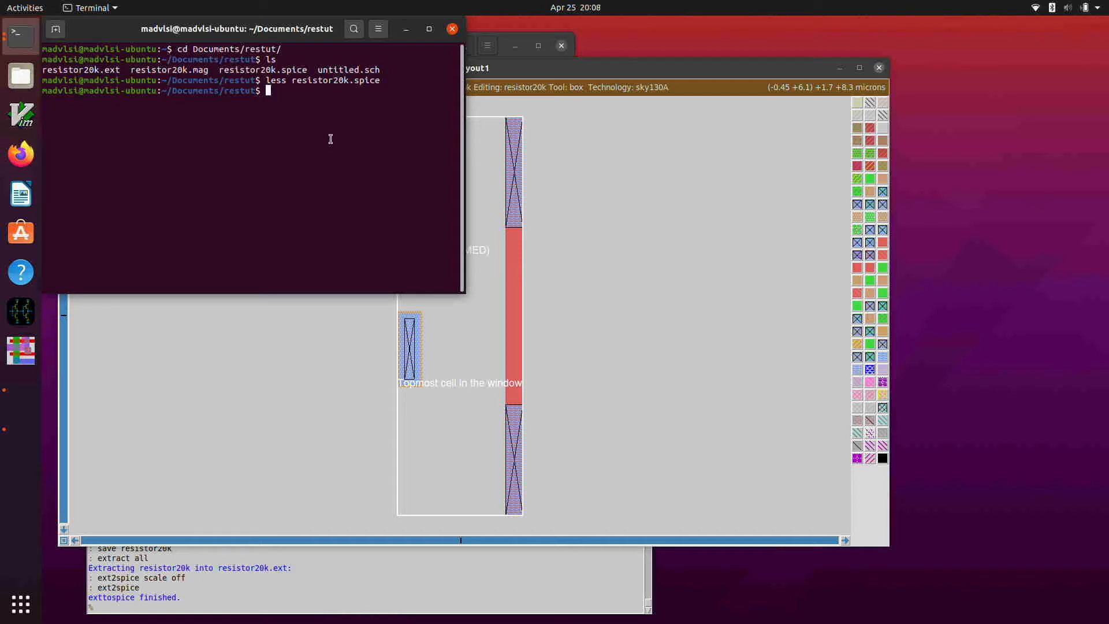
Step: Launch xschem from the restut directory and open the symbol chooser for a new schematic
text(xschem)
key(Return)
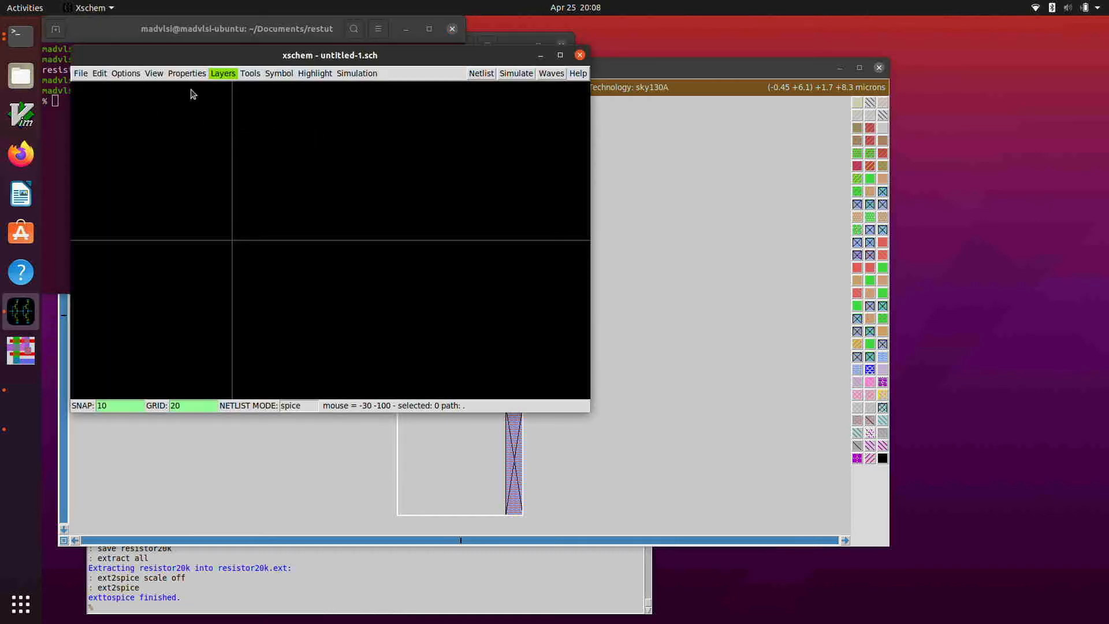
click(248, 77)
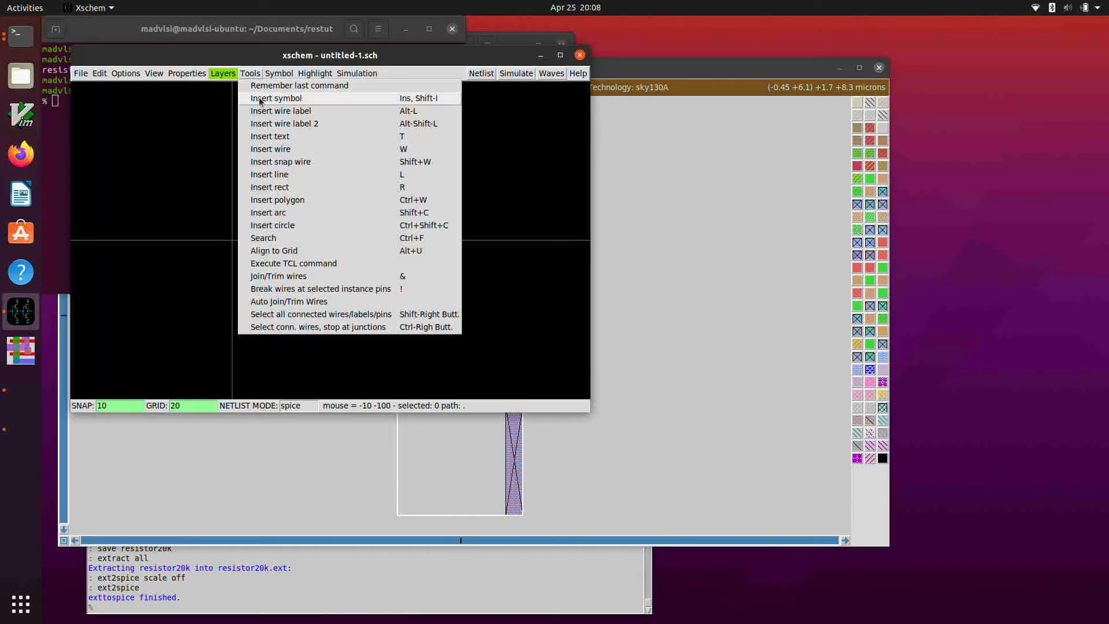
click(260, 100)
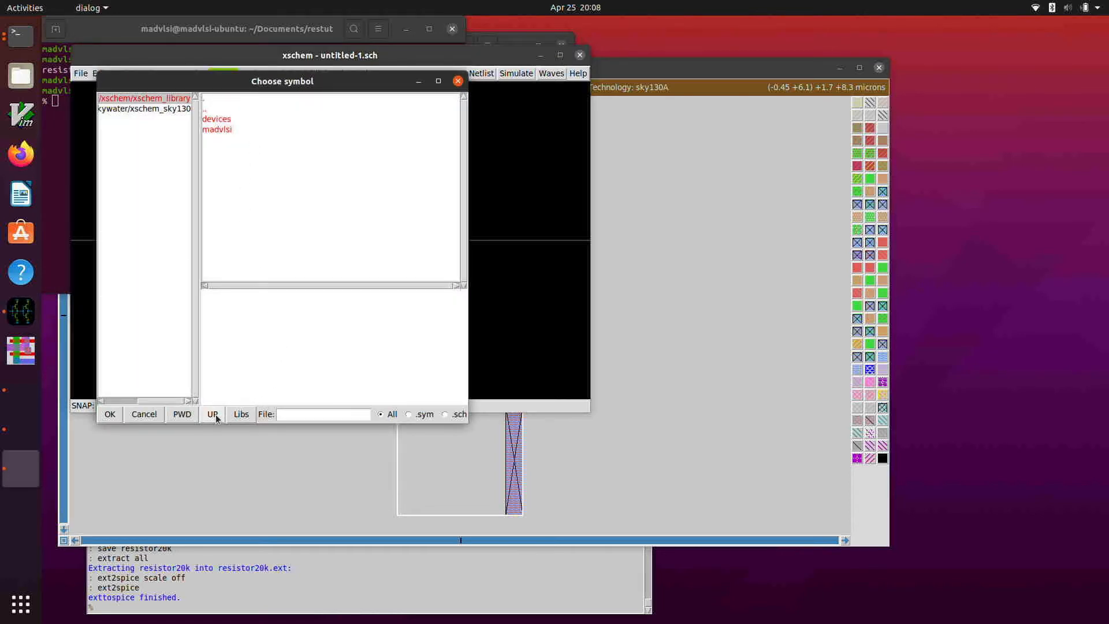
Step: Browse from the working directory up to the home folder and into skywater/xschem_sky130/sky130_fd_pr
click(184, 414)
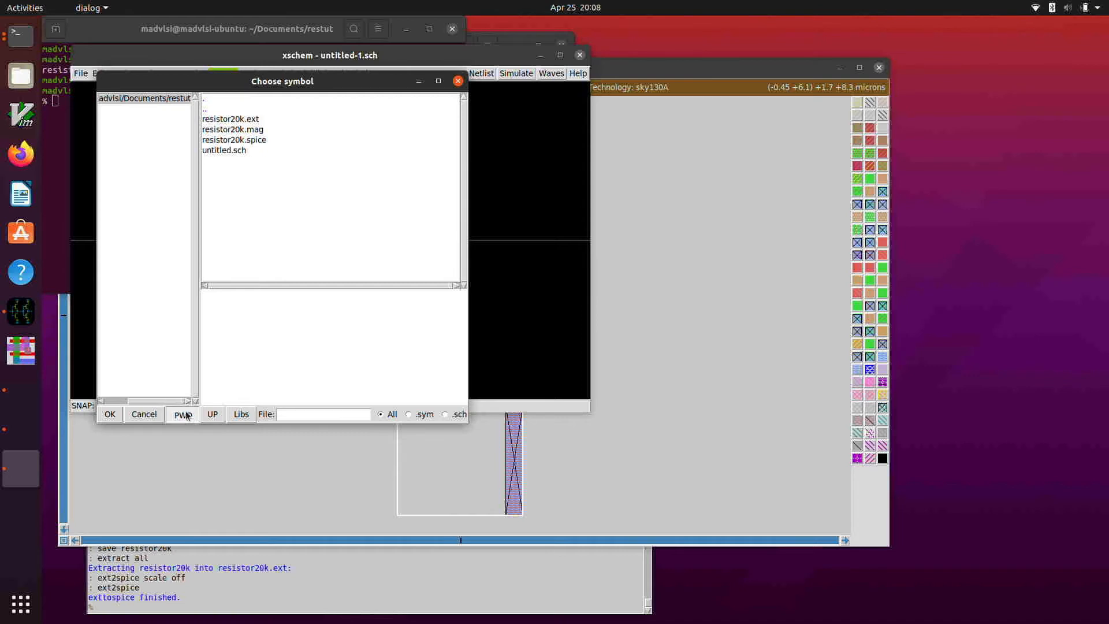
click(204, 415)
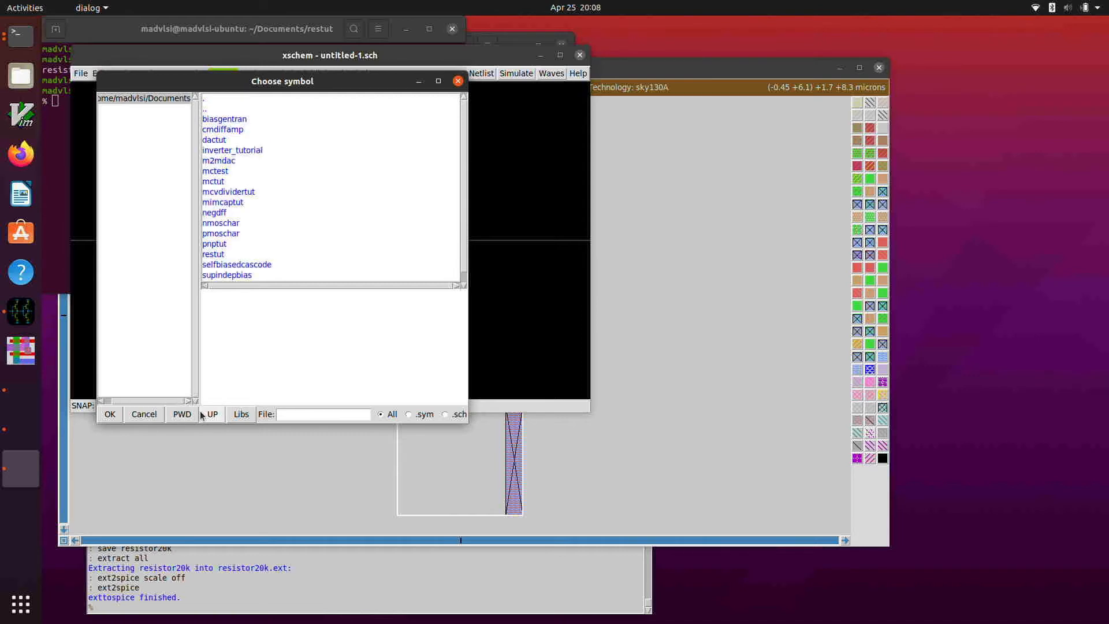
click(207, 414)
scroll(246, 263, down, 2)
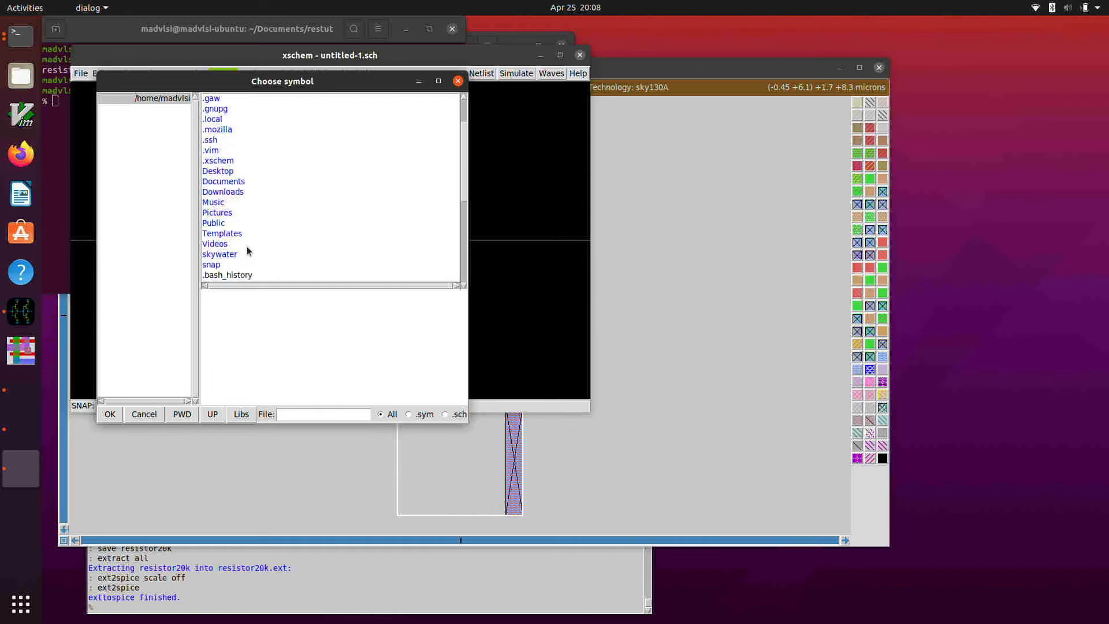
double_click(235, 203)
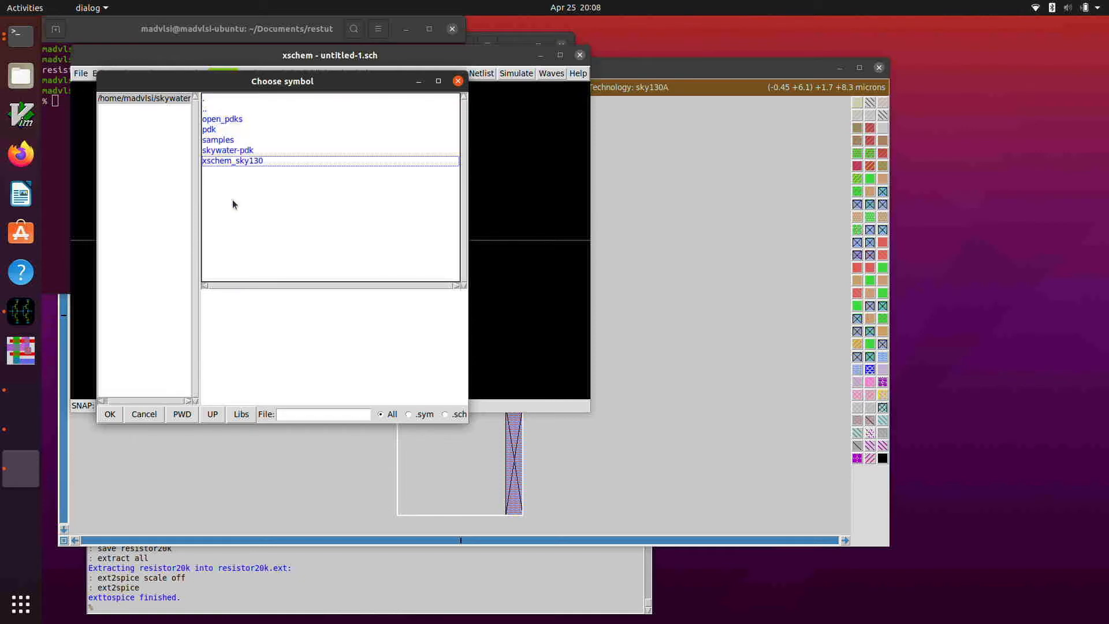
double_click(235, 162)
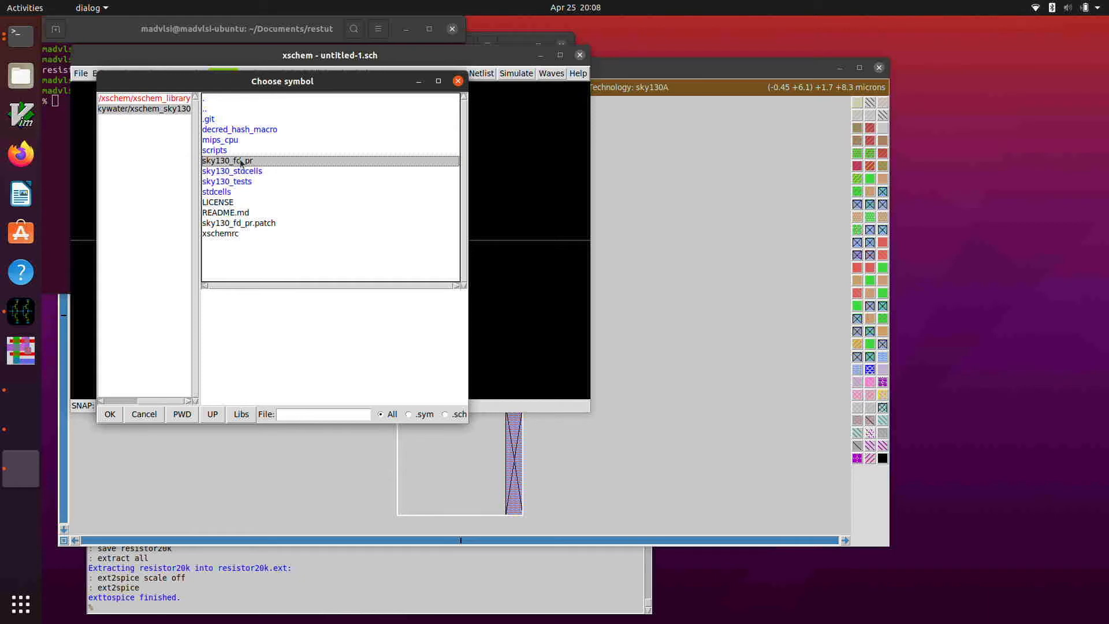
double_click(241, 161)
Step: Insert the res_xhigh_po.sym resistor symbol and place it near the middle of the schematic
scroll(258, 182, down, 10)
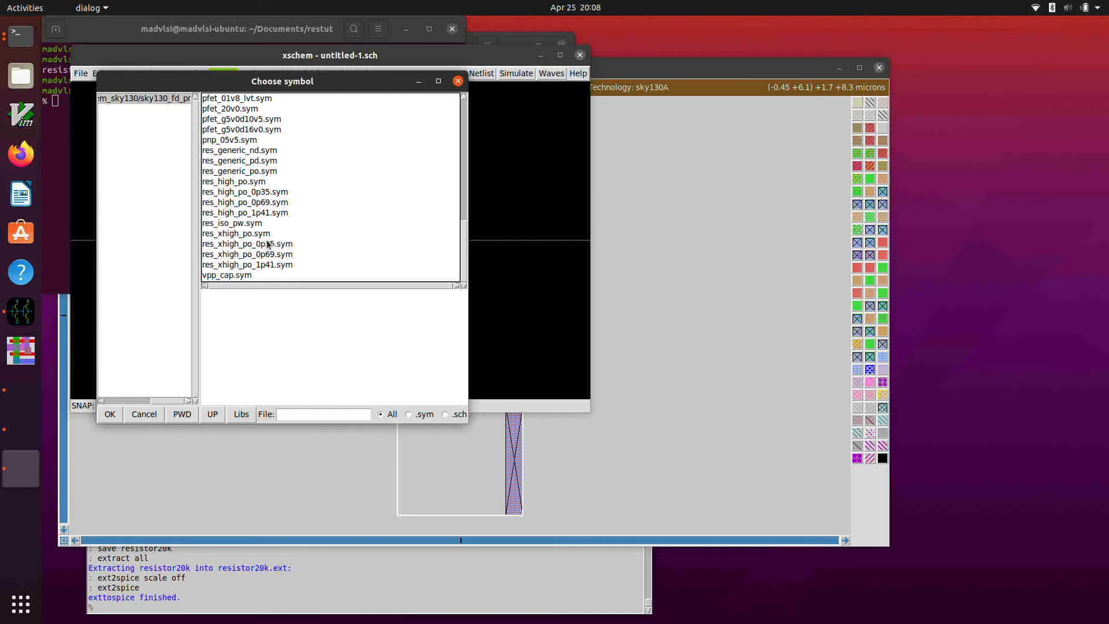
click(258, 235)
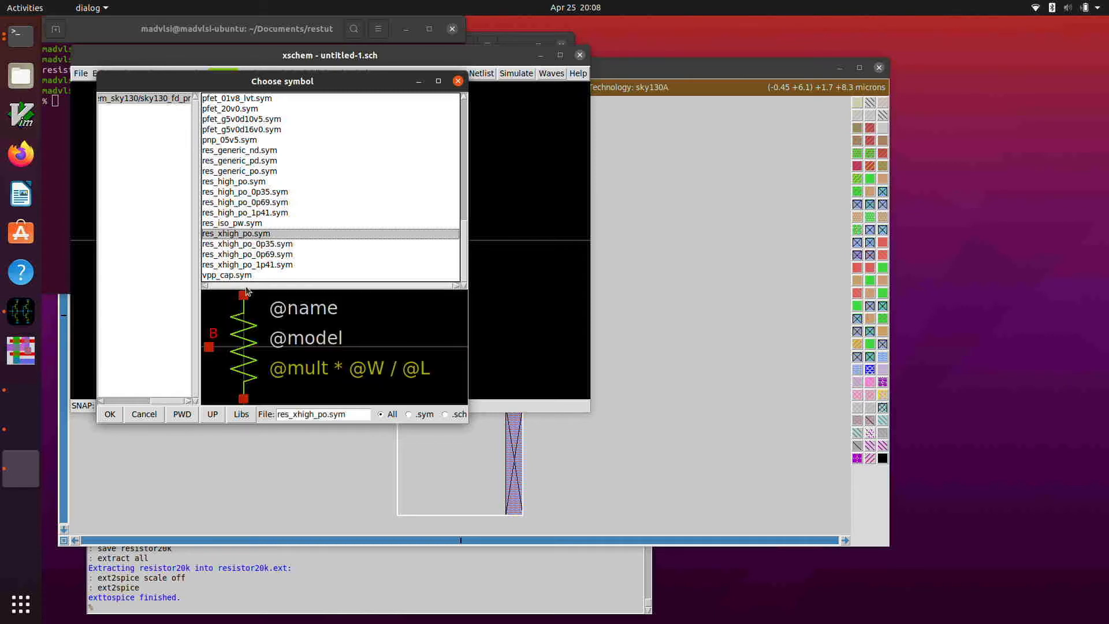
click(109, 414)
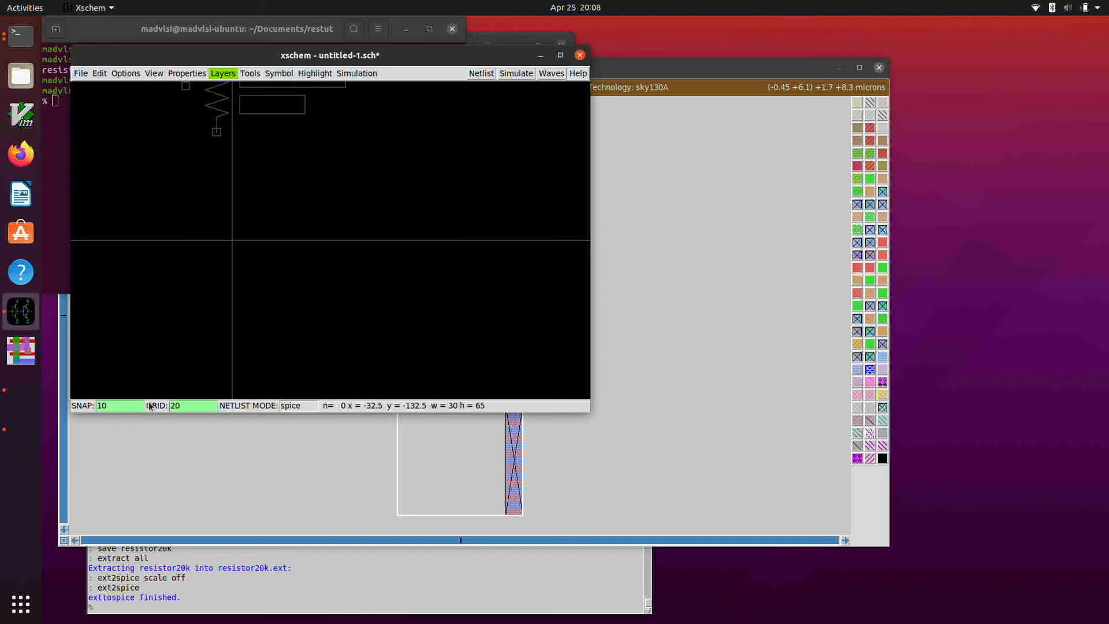
click(358, 161)
scroll(359, 161, down, 3)
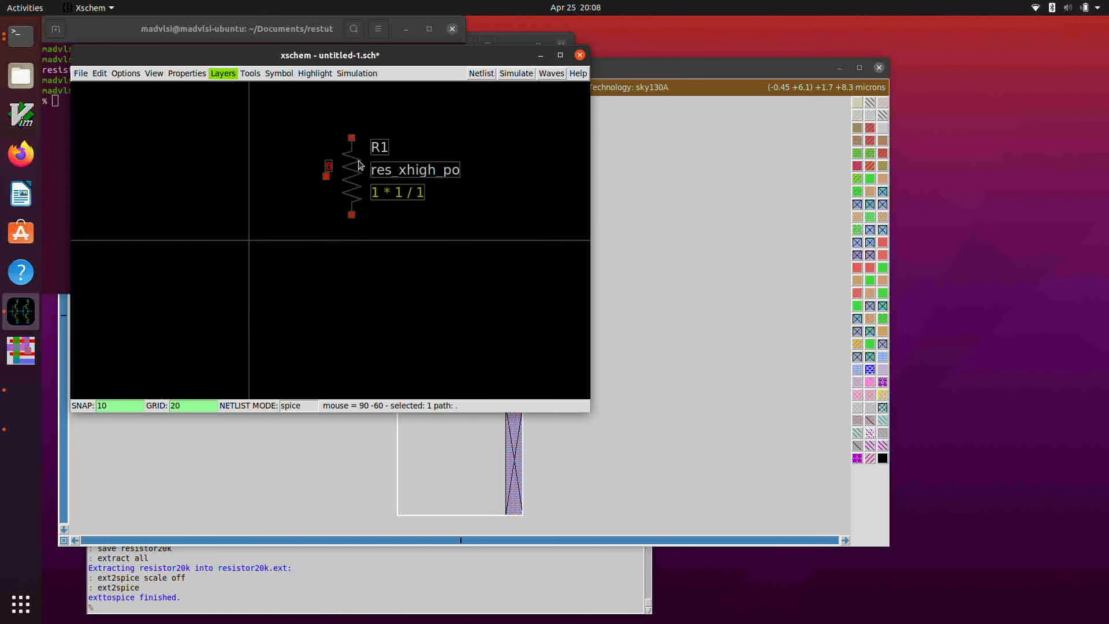
scroll(359, 161, up, 3)
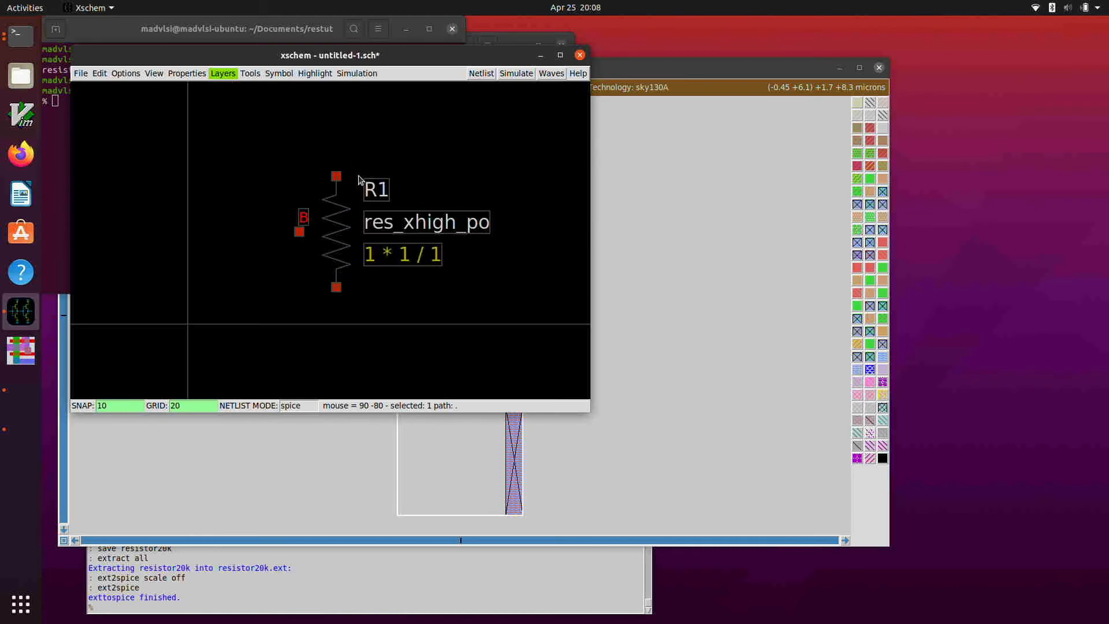
Step: Set the resistor's properties to W=0.35 and L=3.5
double_click(350, 241)
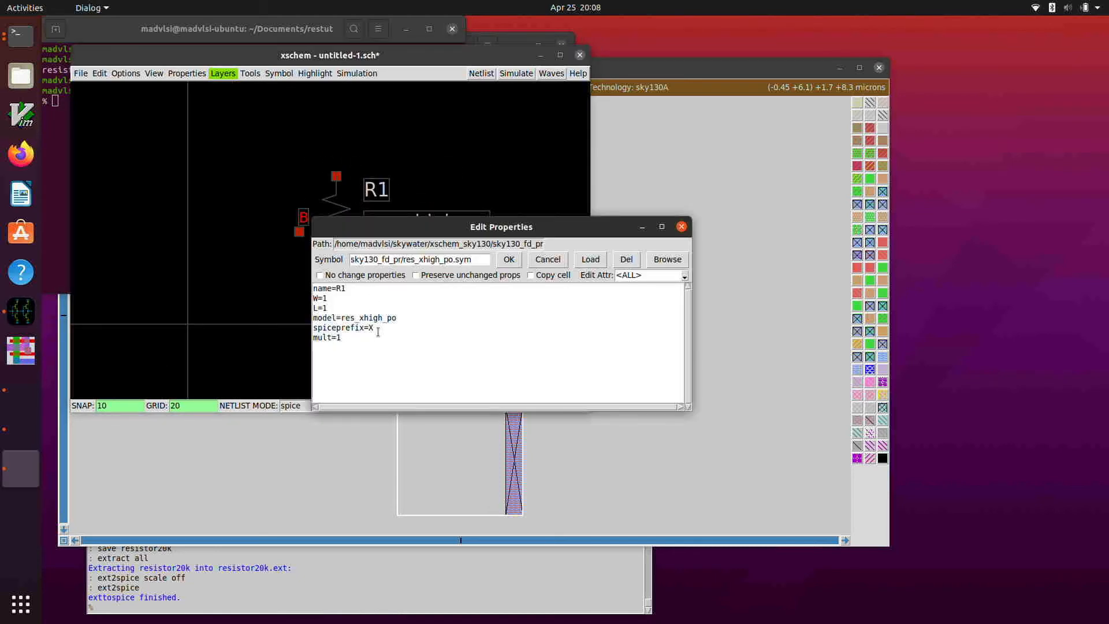
click(364, 296)
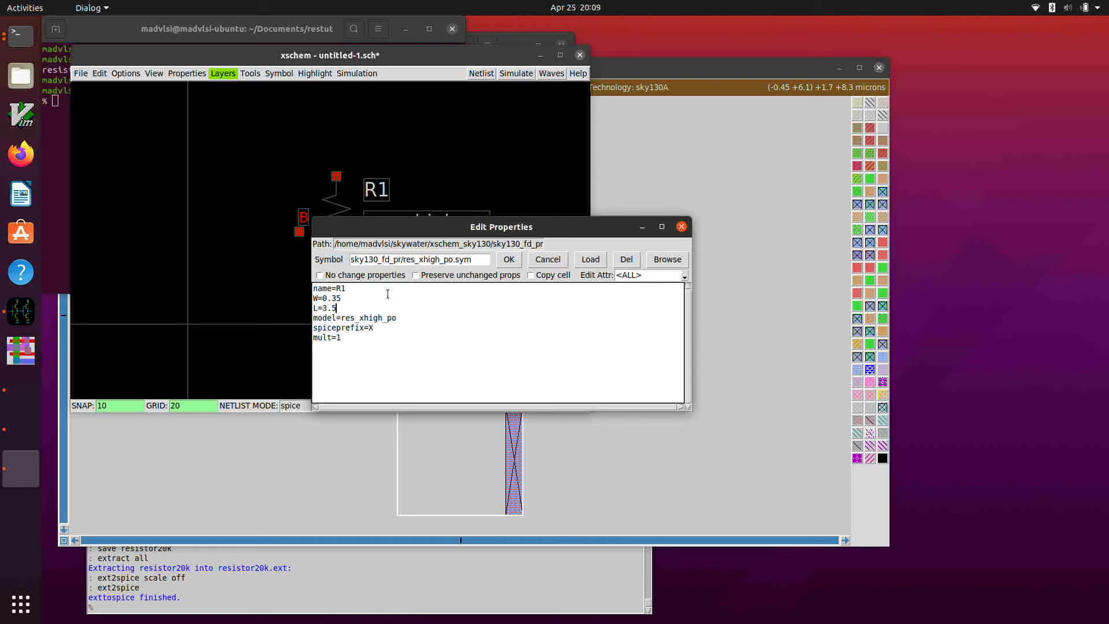
click(509, 260)
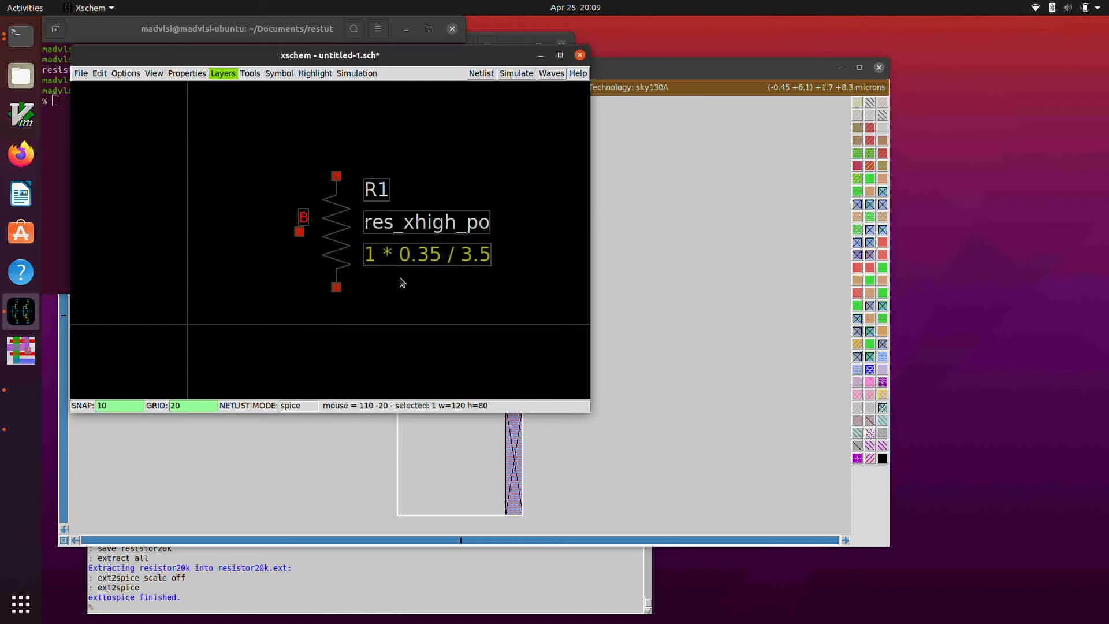
Step: Insert a lab_pin.sym label from the xschem devices library and drop it above the resistor symbol
click(232, 78)
mouse_move(250, 74)
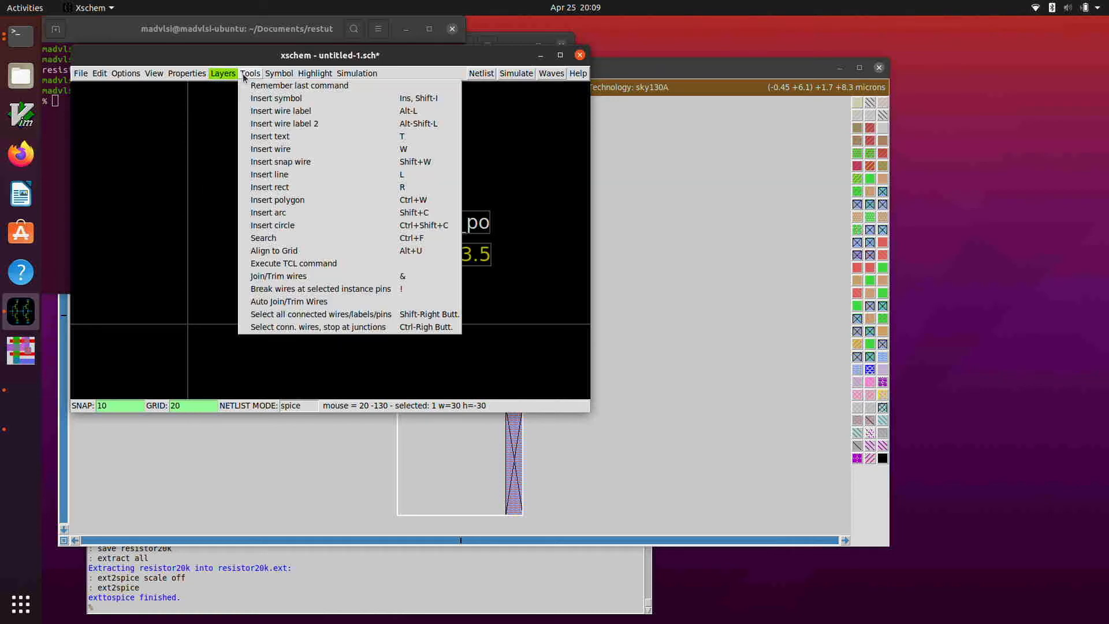
click(257, 100)
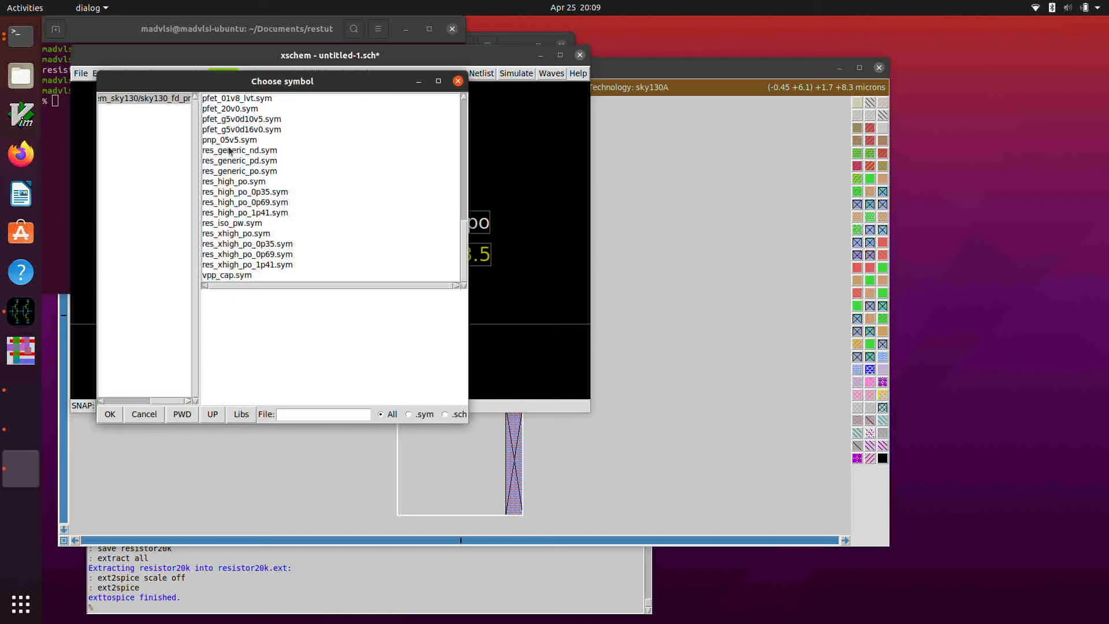
click(242, 415)
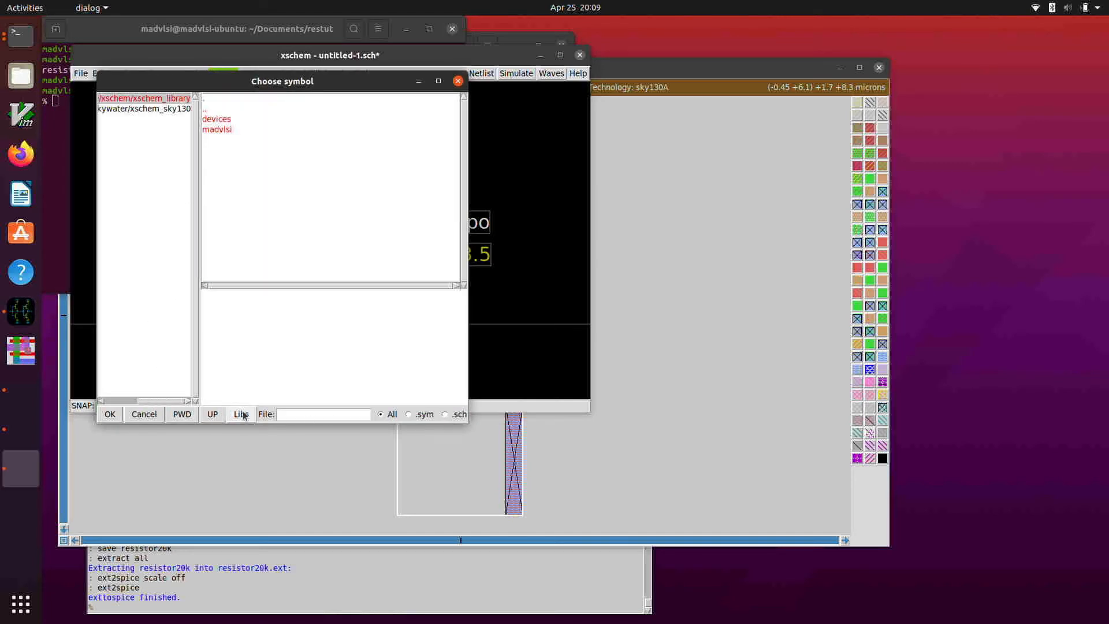
double_click(217, 119)
scroll(242, 214, down, 5)
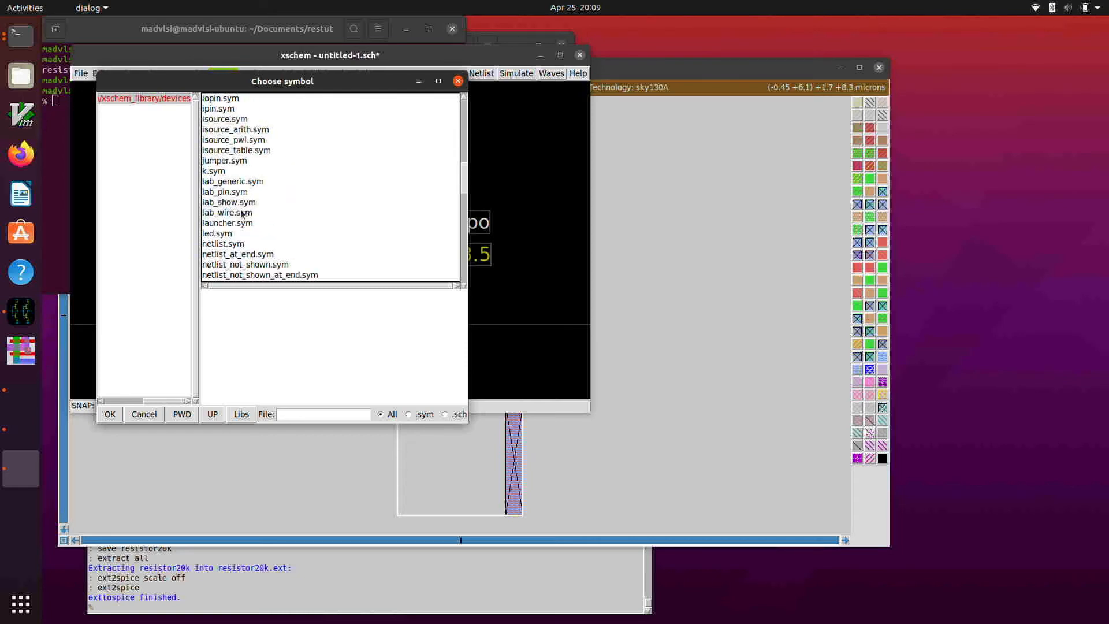
scroll(241, 213, up, 1)
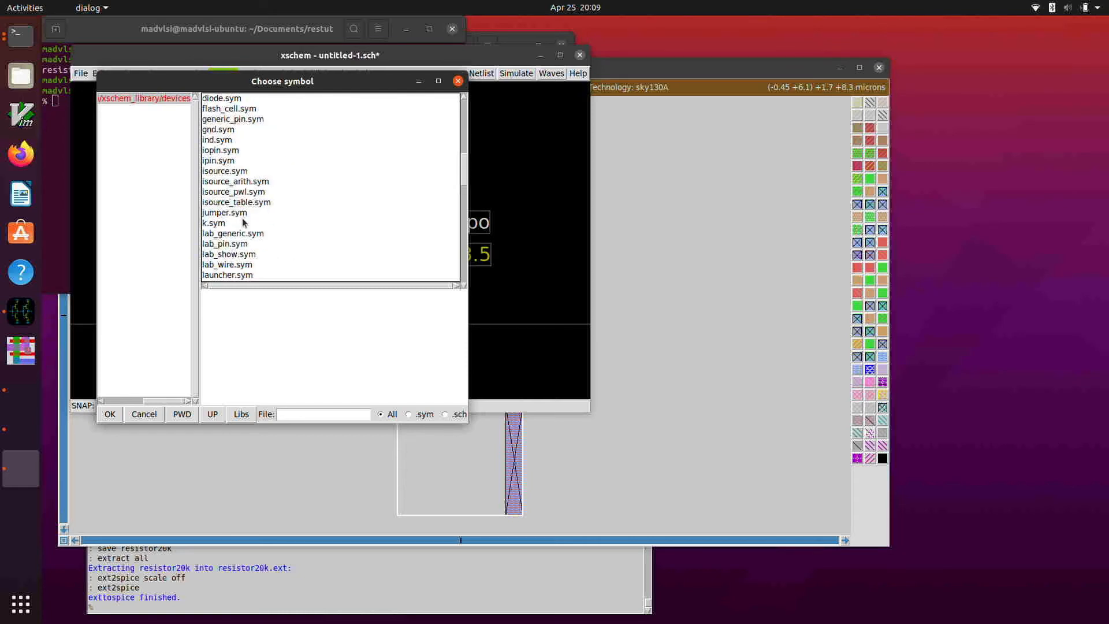
click(235, 244)
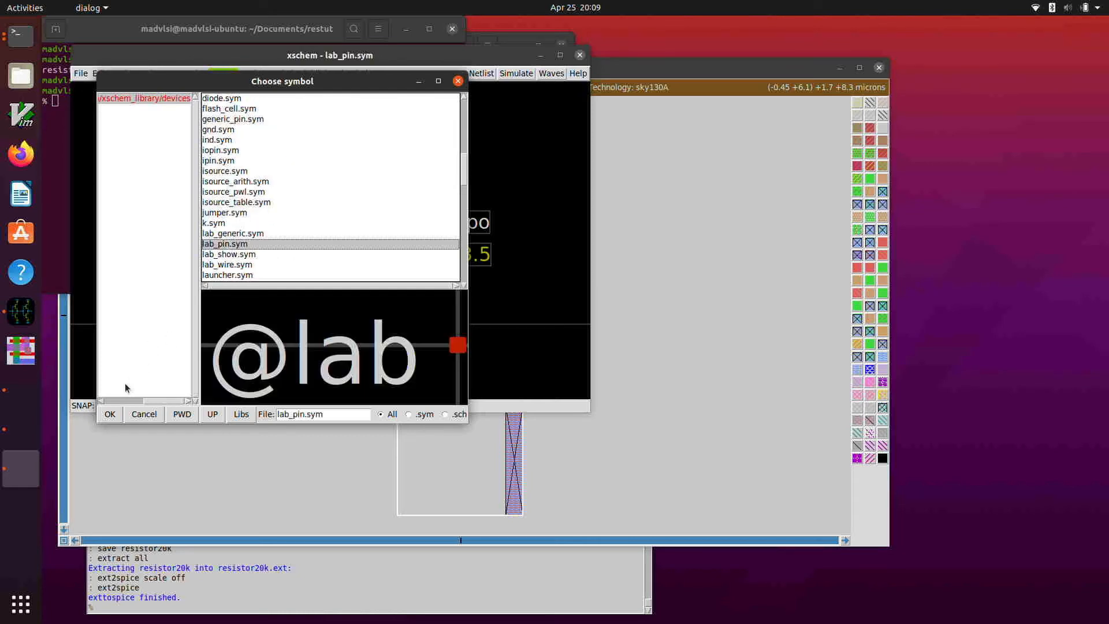
click(110, 413)
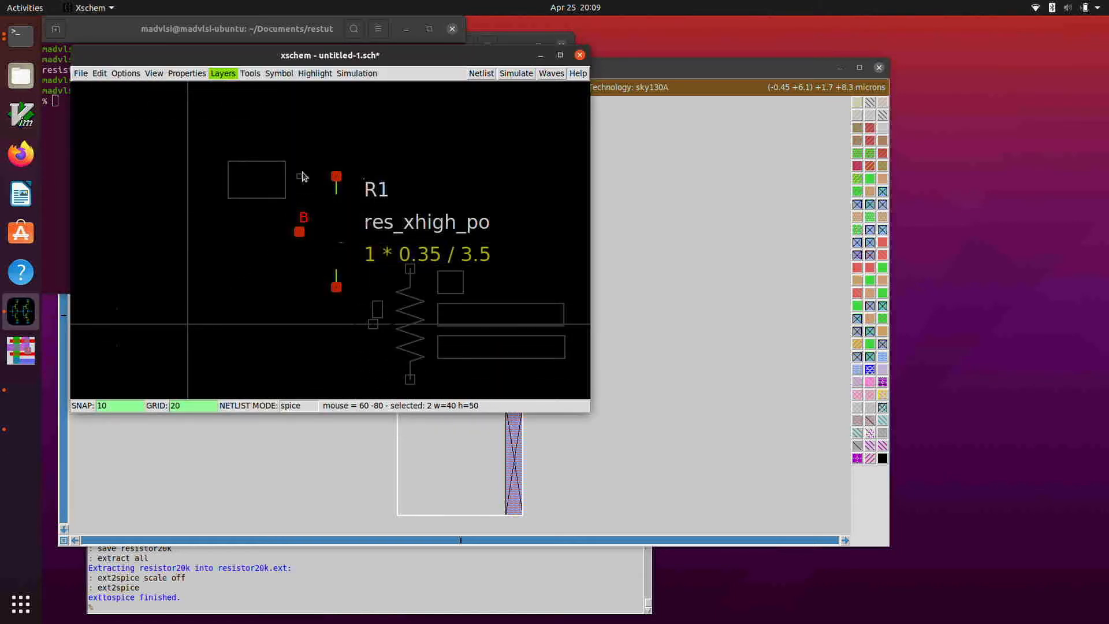
click(231, 89)
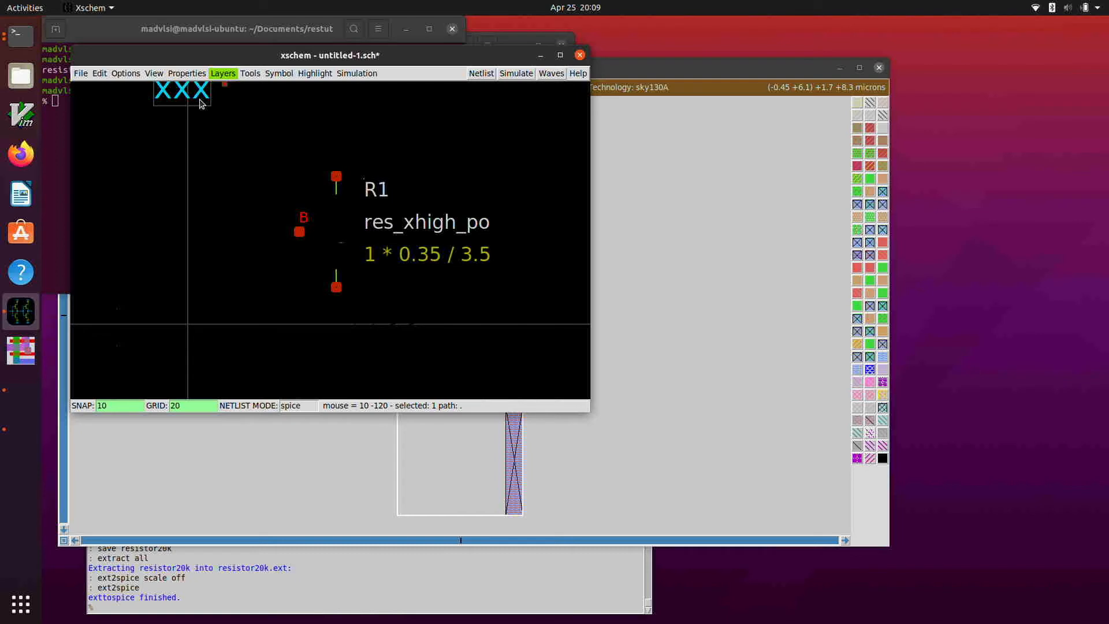
Step: Rotate the pin label to vertical and move it onto the resistor's upper terminal
key(m)
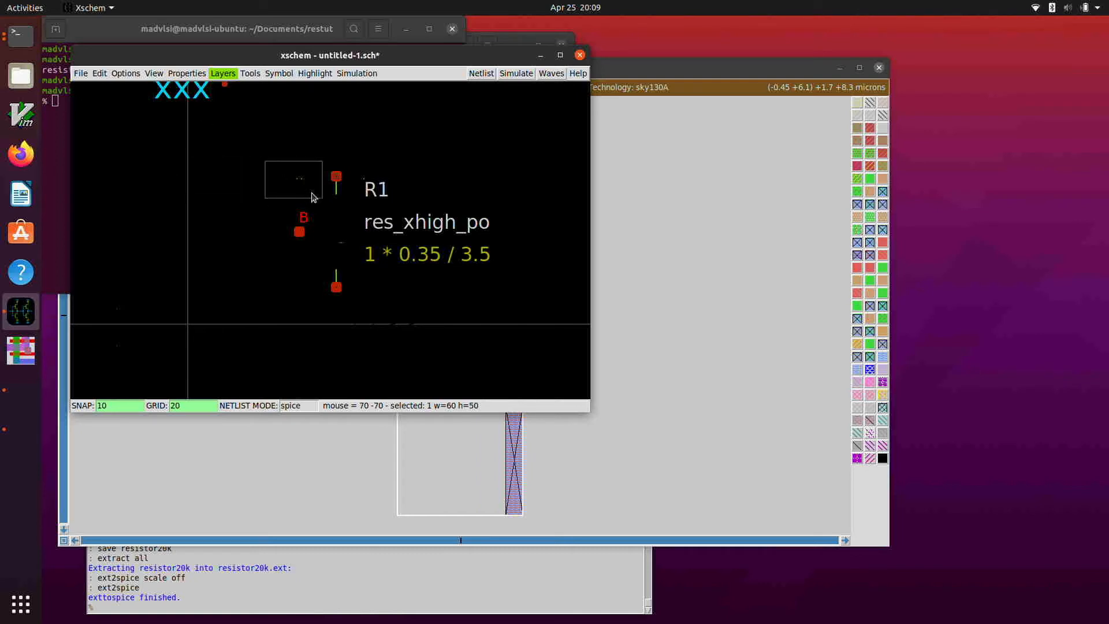
key(shift+r)
click(312, 194)
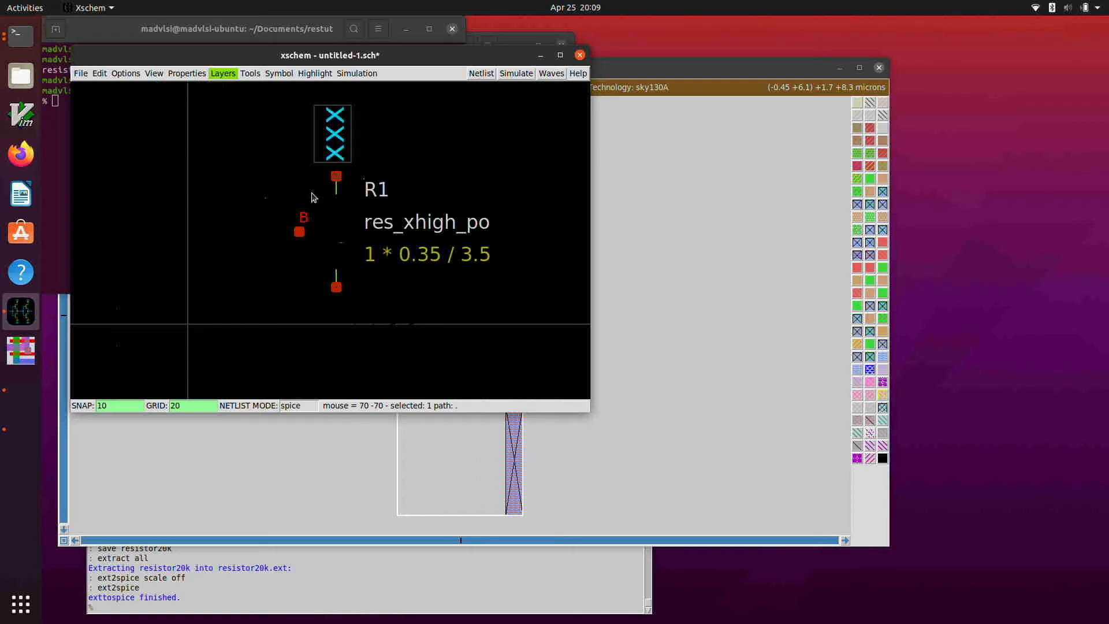
Step: Set the lab attribute of the pin label on the resistor's upper terminal to top
double_click(333, 145)
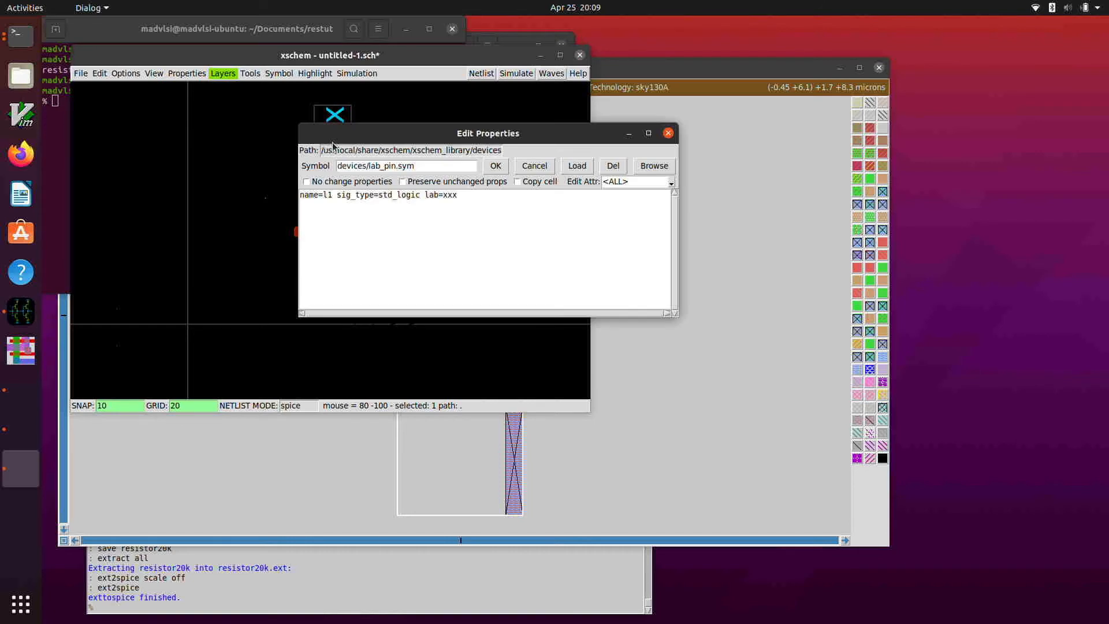
click(518, 198)
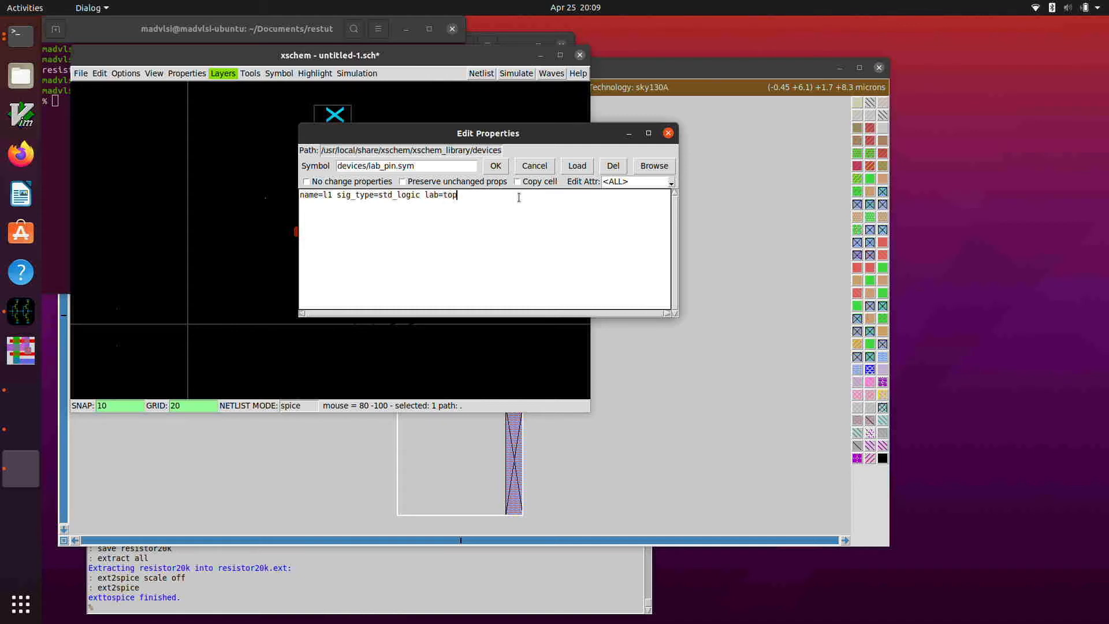
text(top)
click(495, 166)
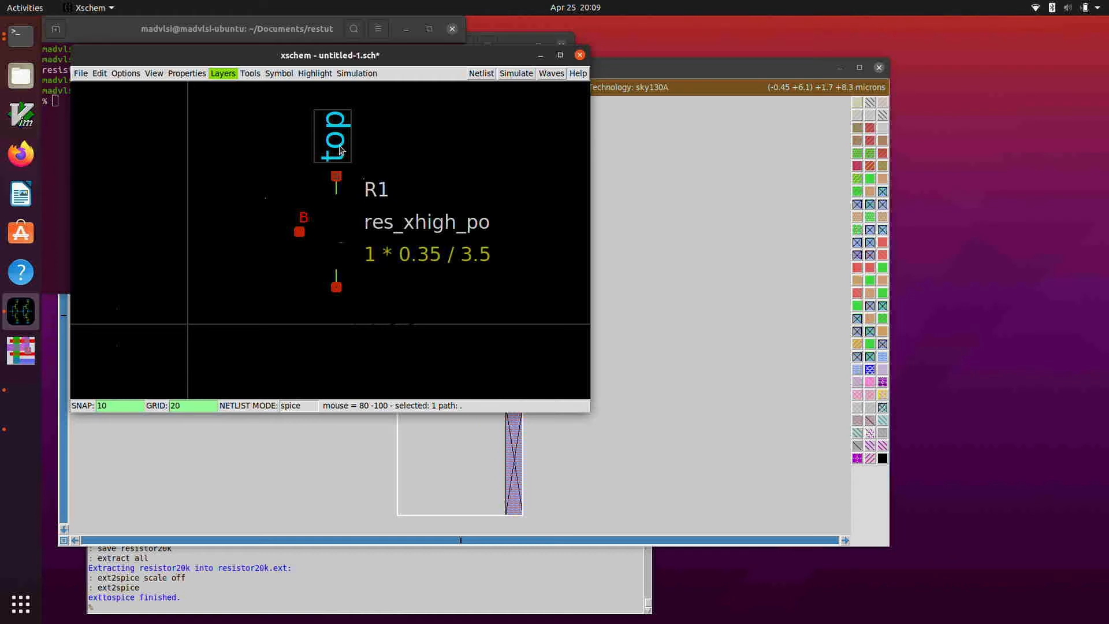
Step: Copy the top label, rotate the copy 180 degrees and place it on the resistor's lower terminal
drag(342, 151, 337, 272)
key(shift+r)
key(shift+r)
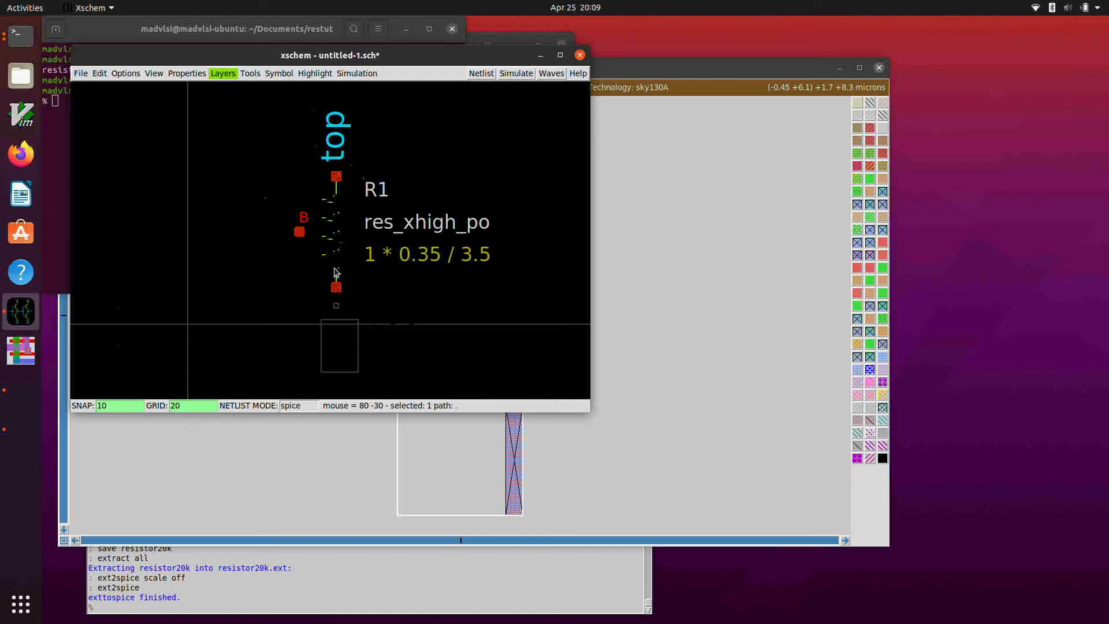
click(338, 254)
Step: Set the lab attribute of the copied pin label on the lower terminal to bot
key(q)
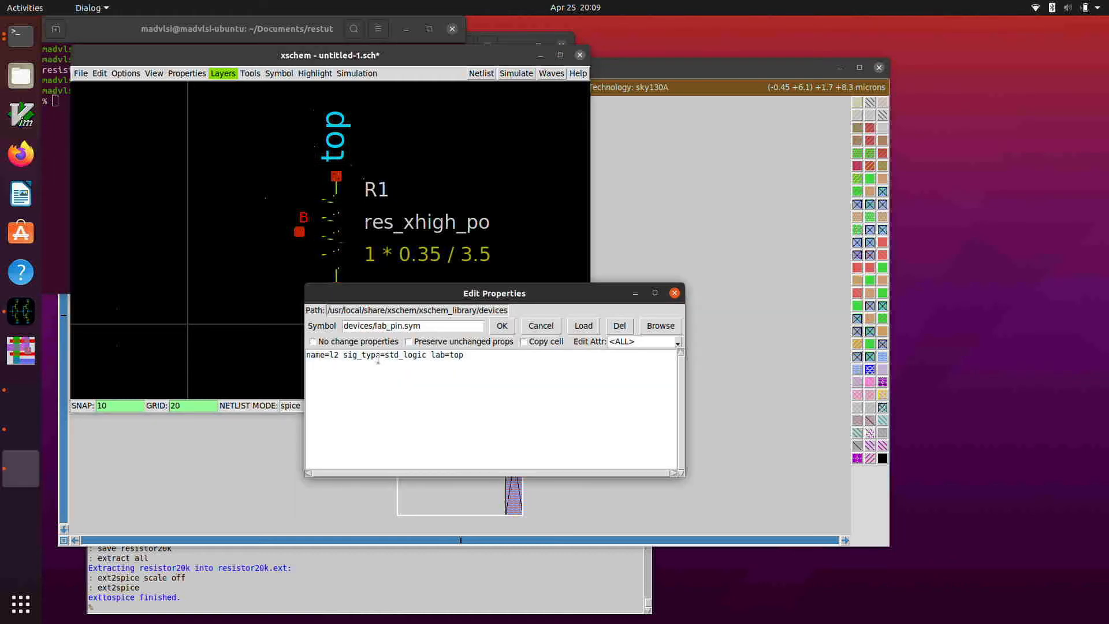
click(500, 361)
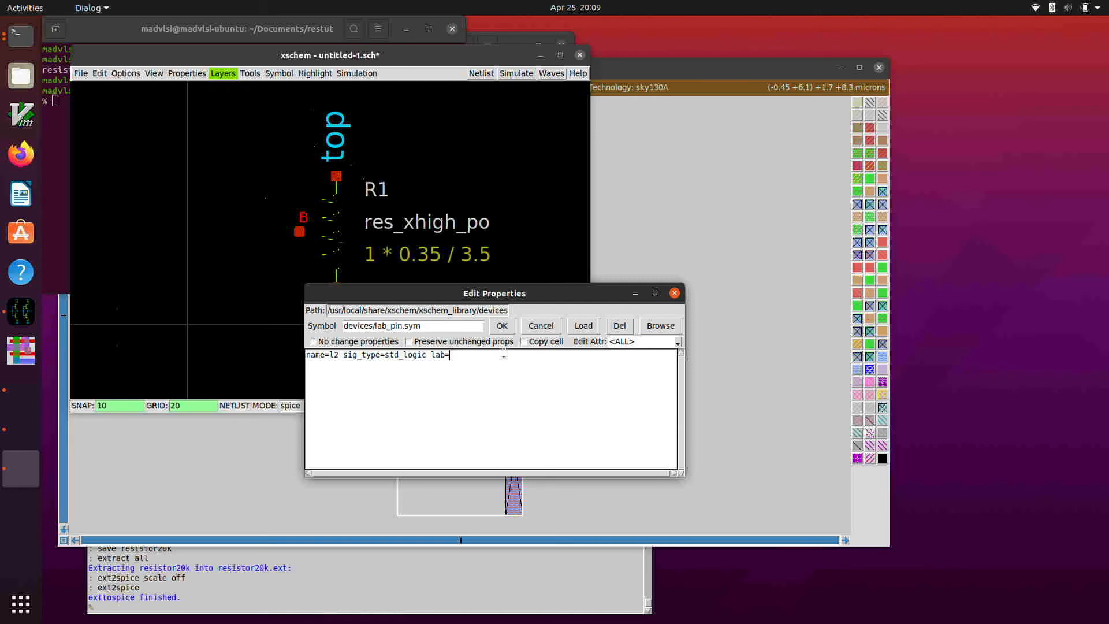
text(bot)
click(502, 325)
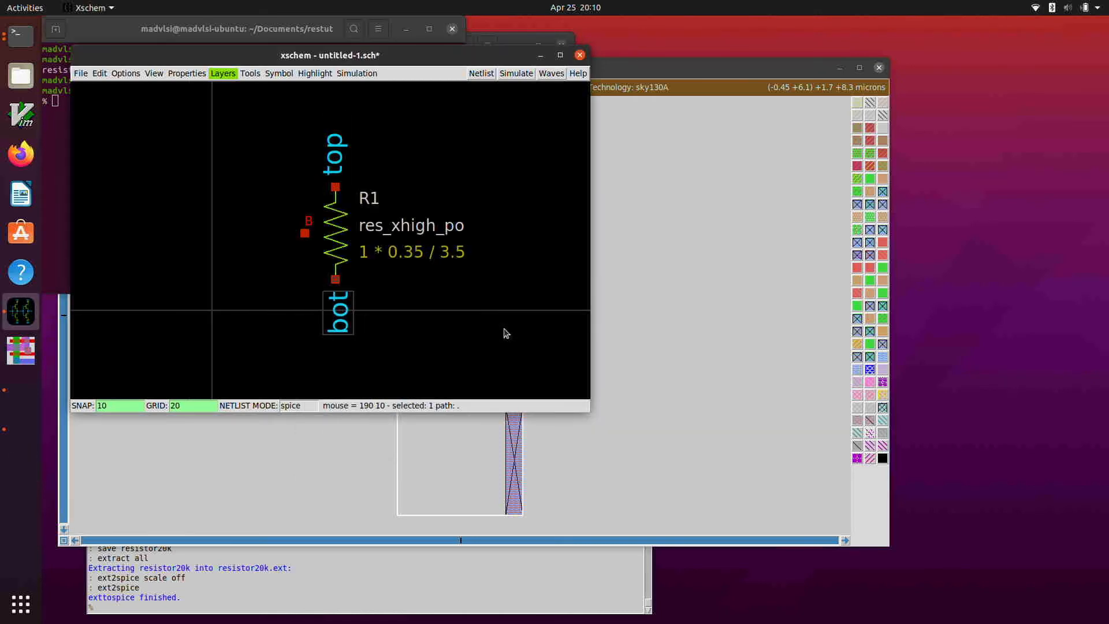
Step: Insert gnd.sym from the madvlsi library, rotate it 90 degrees and place it on the resistor's B terminal
click(249, 73)
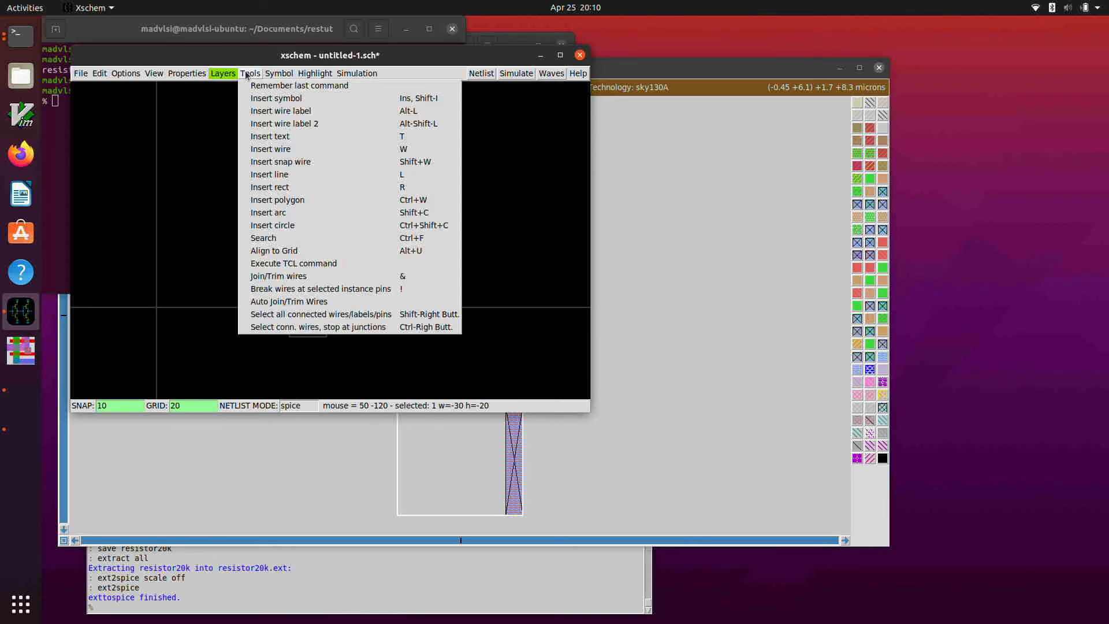
click(258, 98)
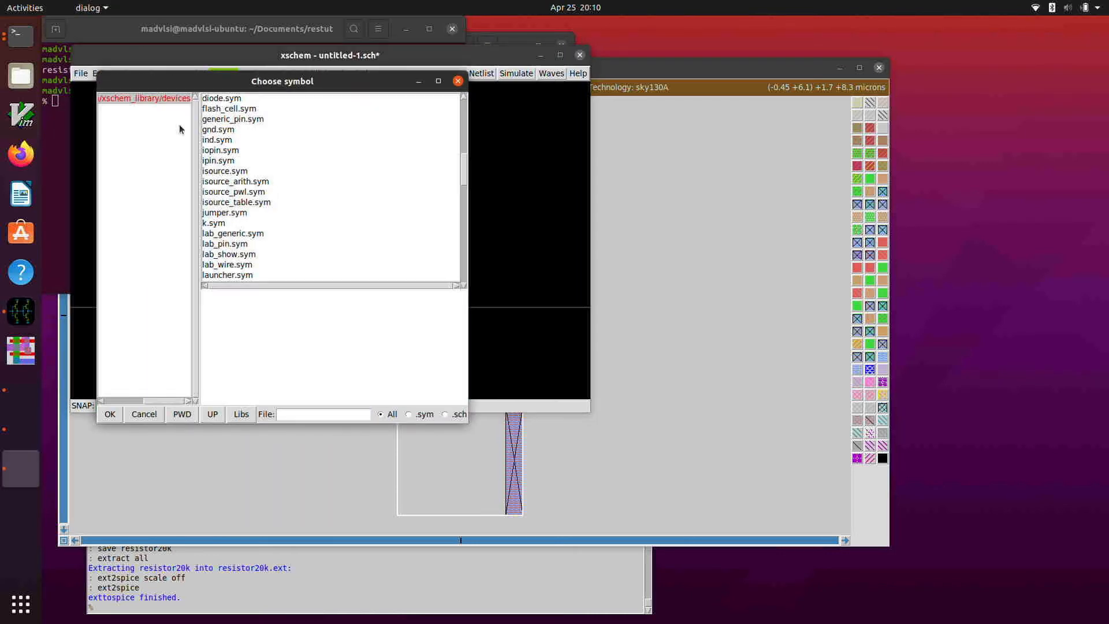
click(241, 415)
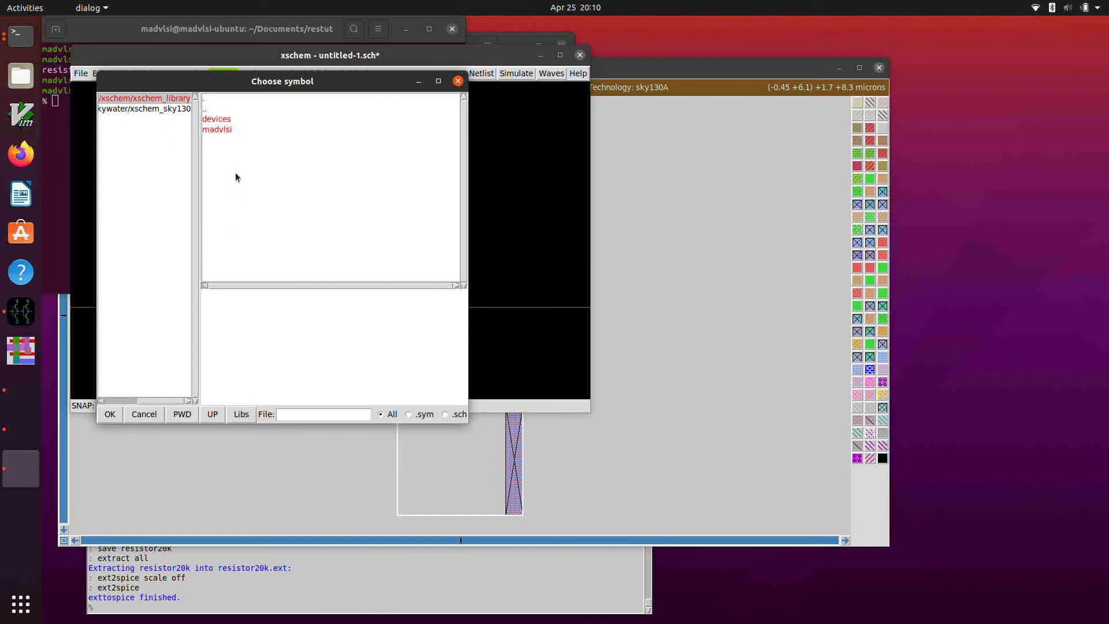
double_click(235, 129)
click(238, 213)
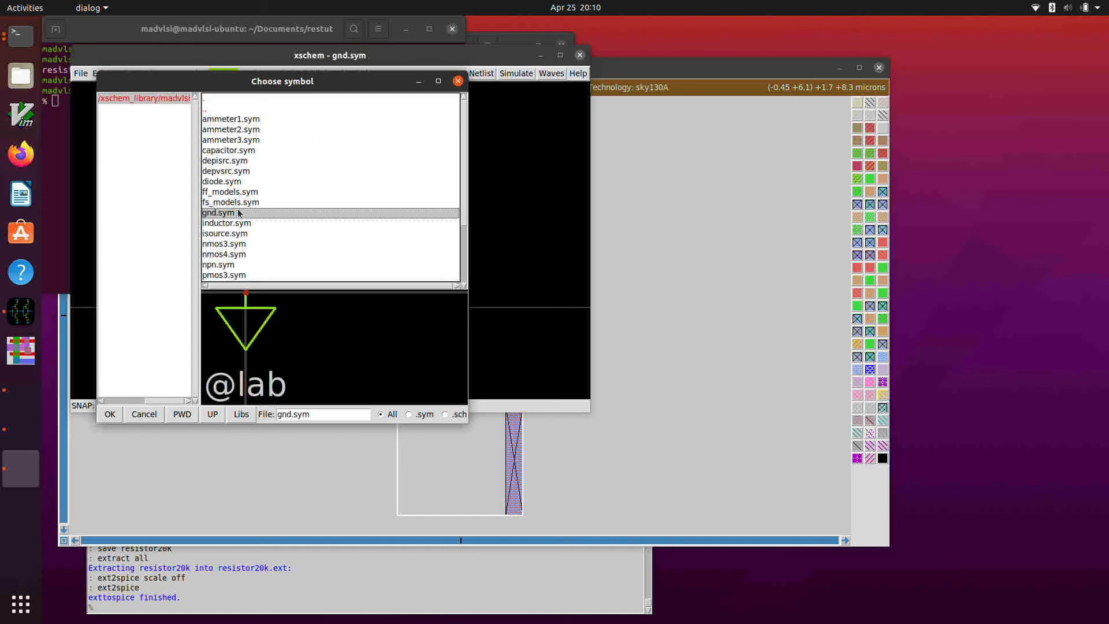
click(110, 414)
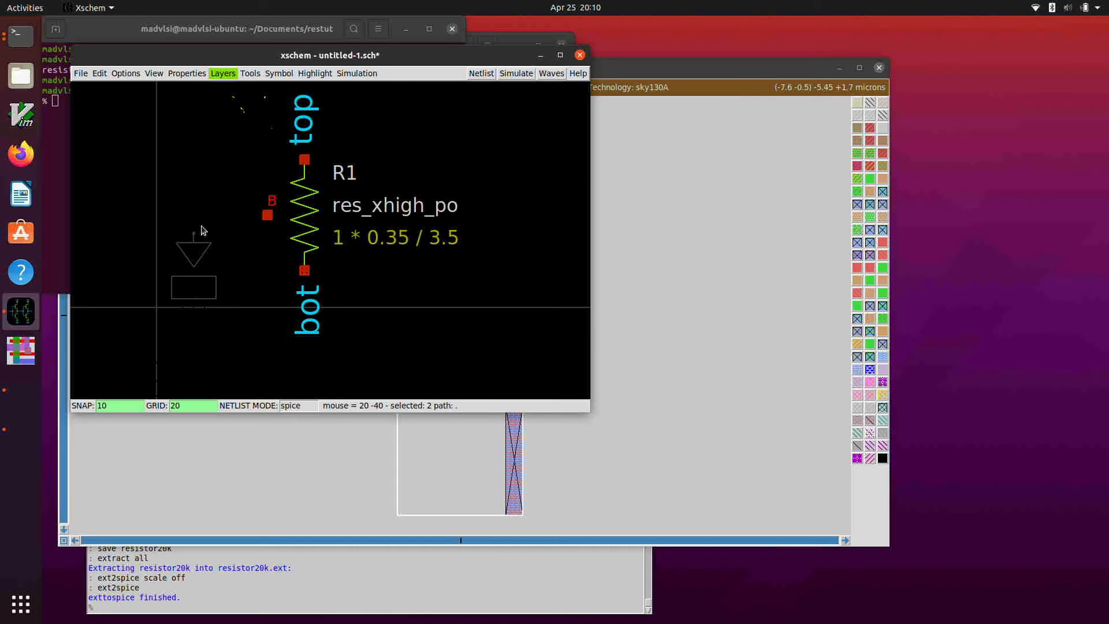
key(shift+r)
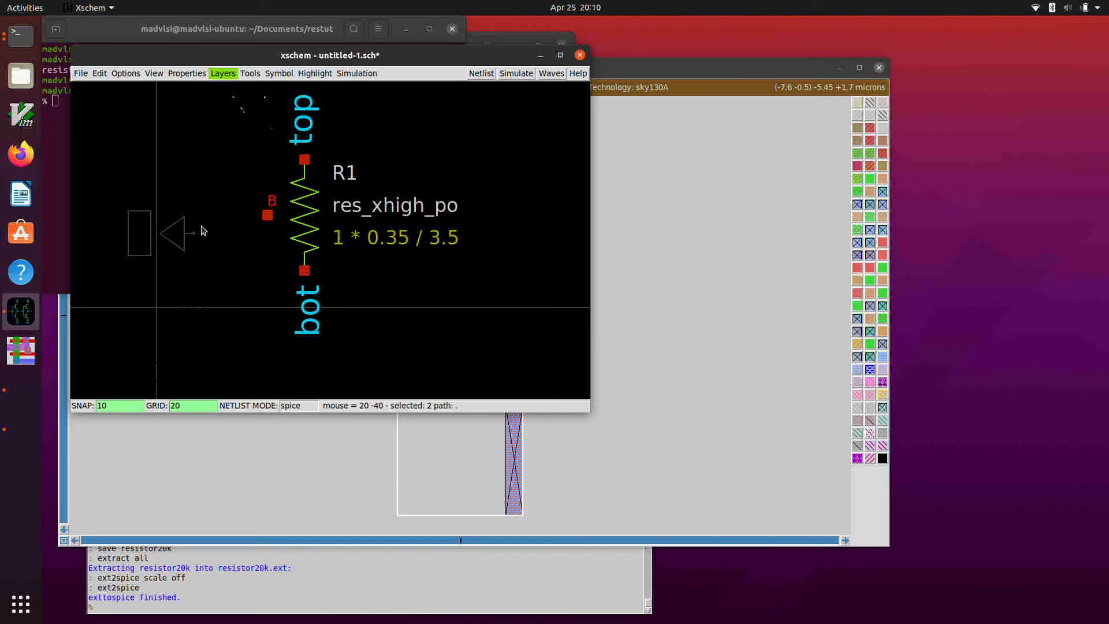
click(265, 217)
scroll(265, 217, down, 3)
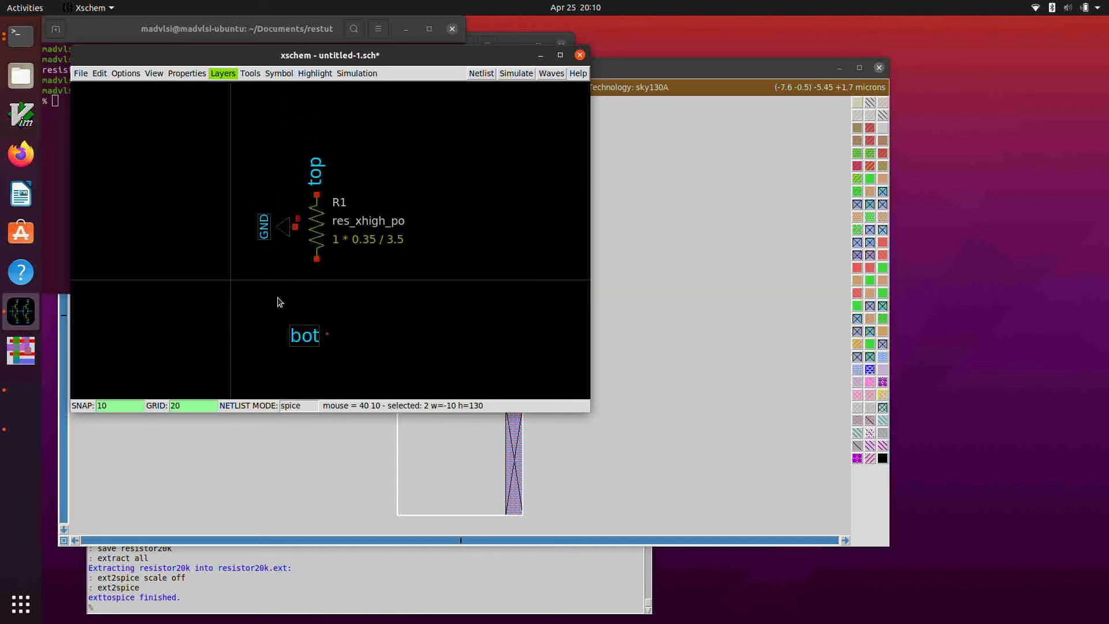
Step: Move the displaced bot label back to the resistor's lower terminal and rotate it to vertical
click(305, 340)
drag(305, 339, 298, 264)
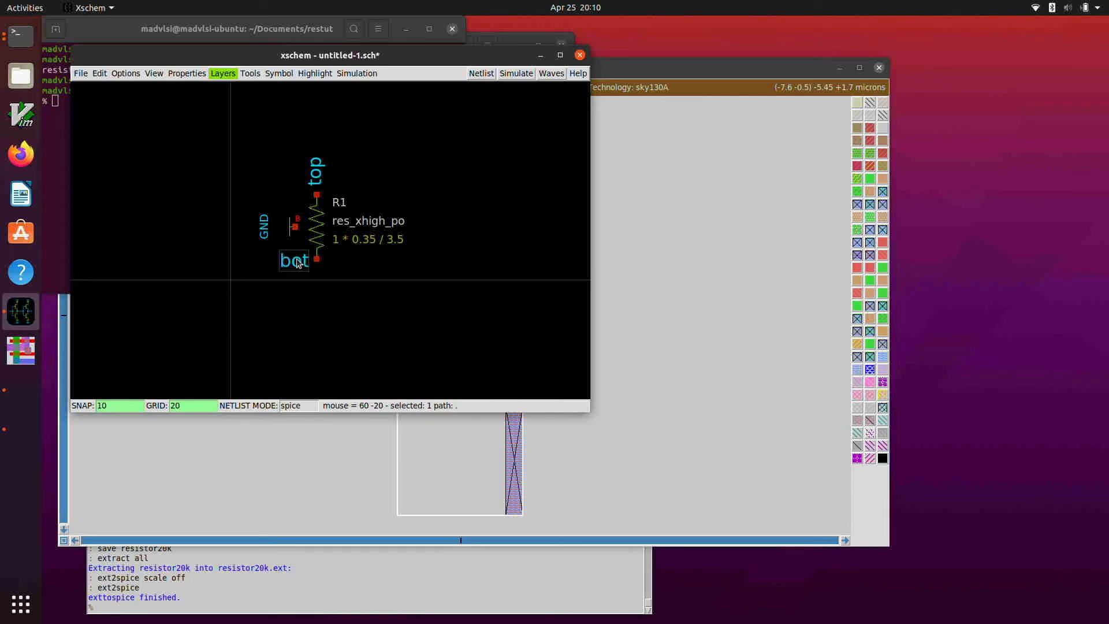
key(alt+r)
key(alt+r)
key(alt+r)
click(298, 261)
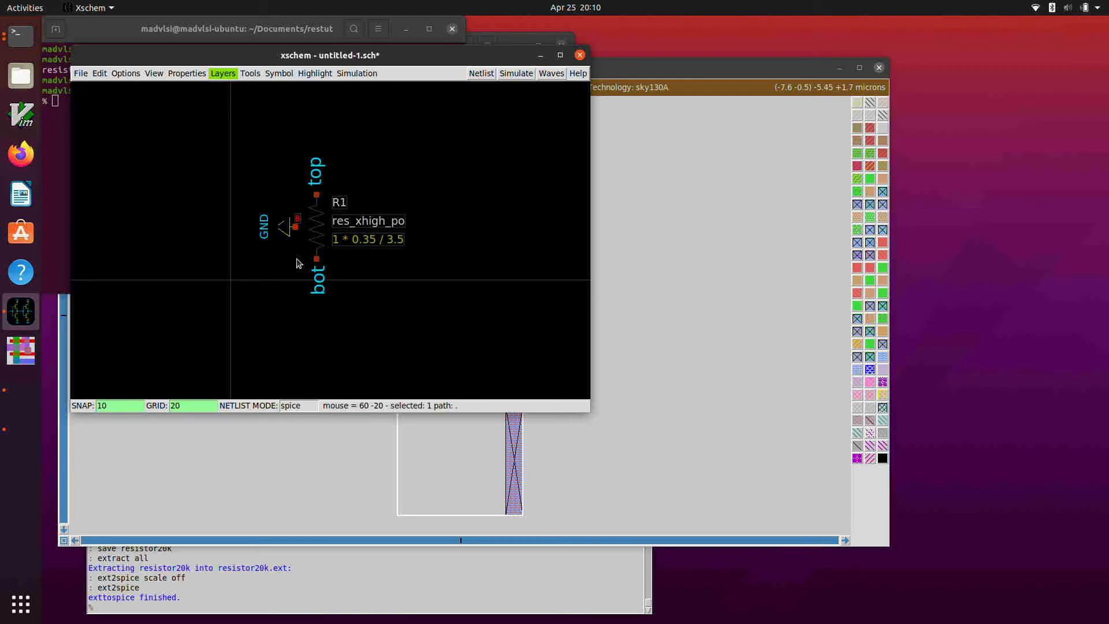
scroll(297, 261, up, 2)
scroll(297, 262, up, 1)
scroll(298, 262, down, 1)
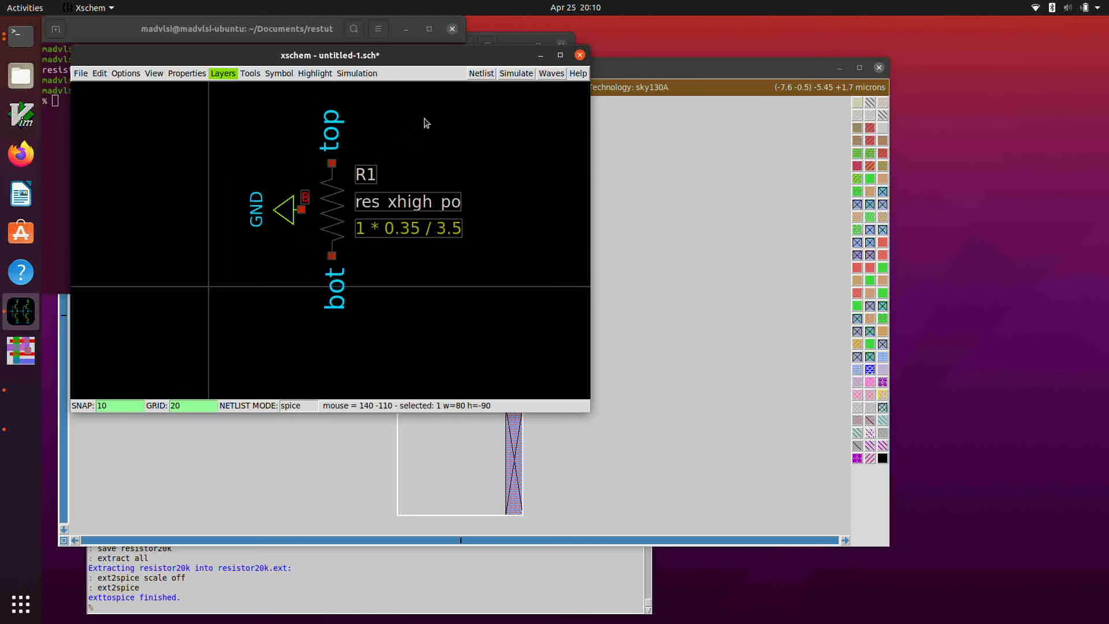
scroll(427, 119, up, 1)
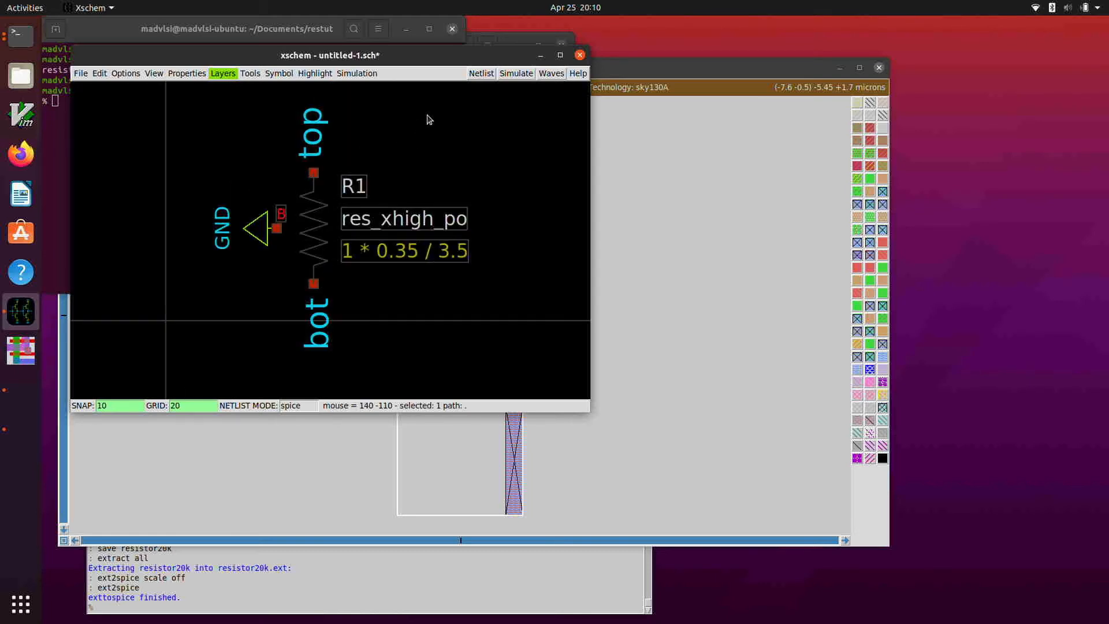
key(colon)
click(430, 121)
Step: Save the schematic under the name resistor20k_xschem.sch in the restut folder
click(81, 73)
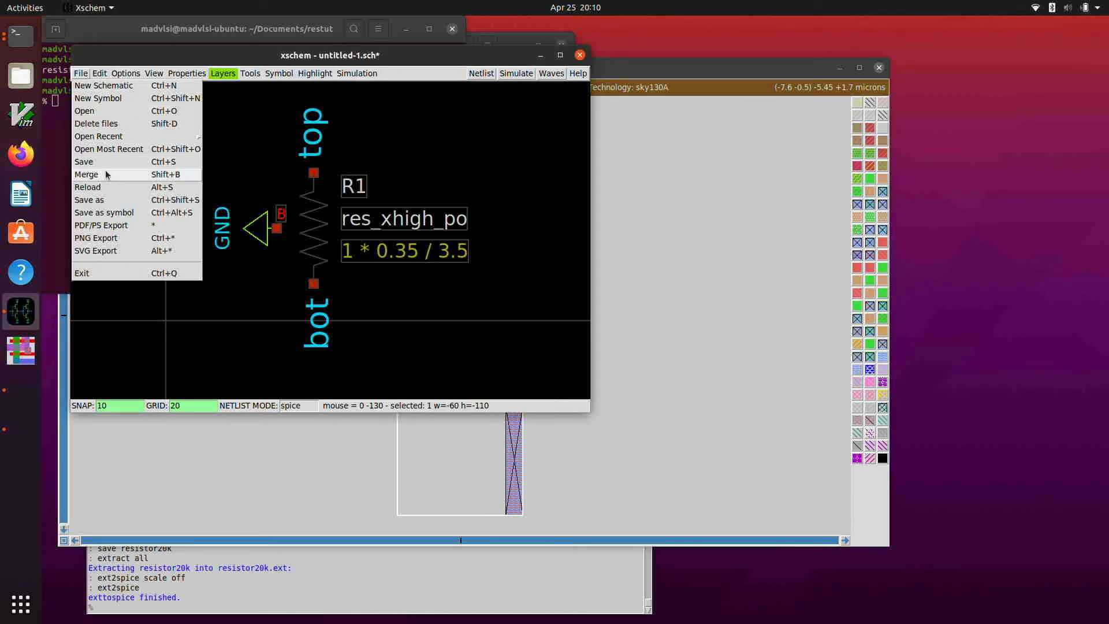
click(102, 200)
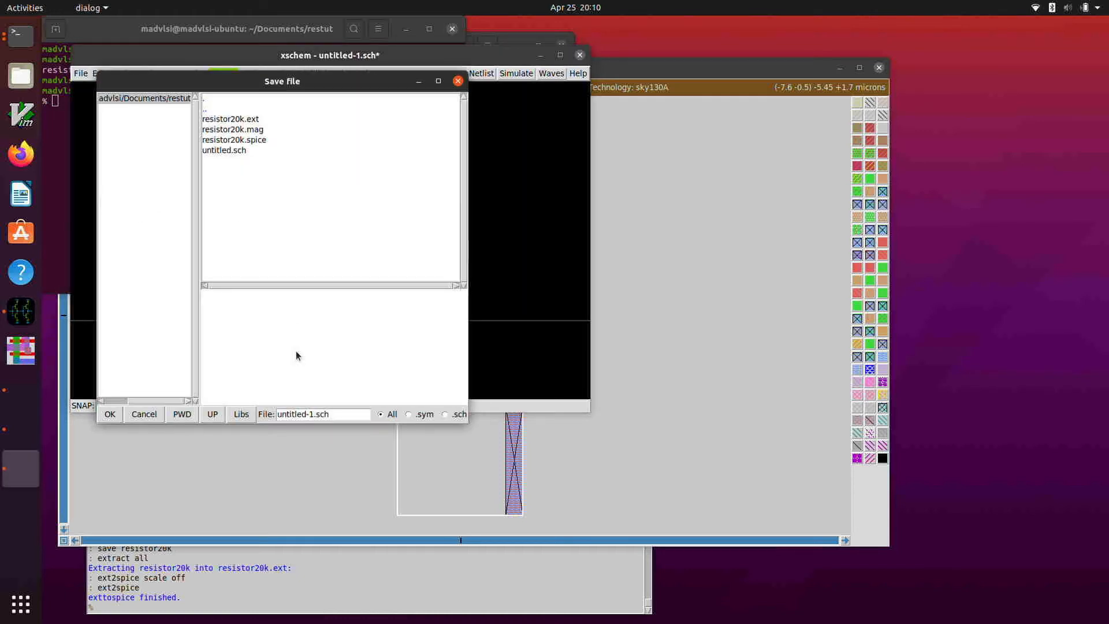
drag(315, 414, 267, 415)
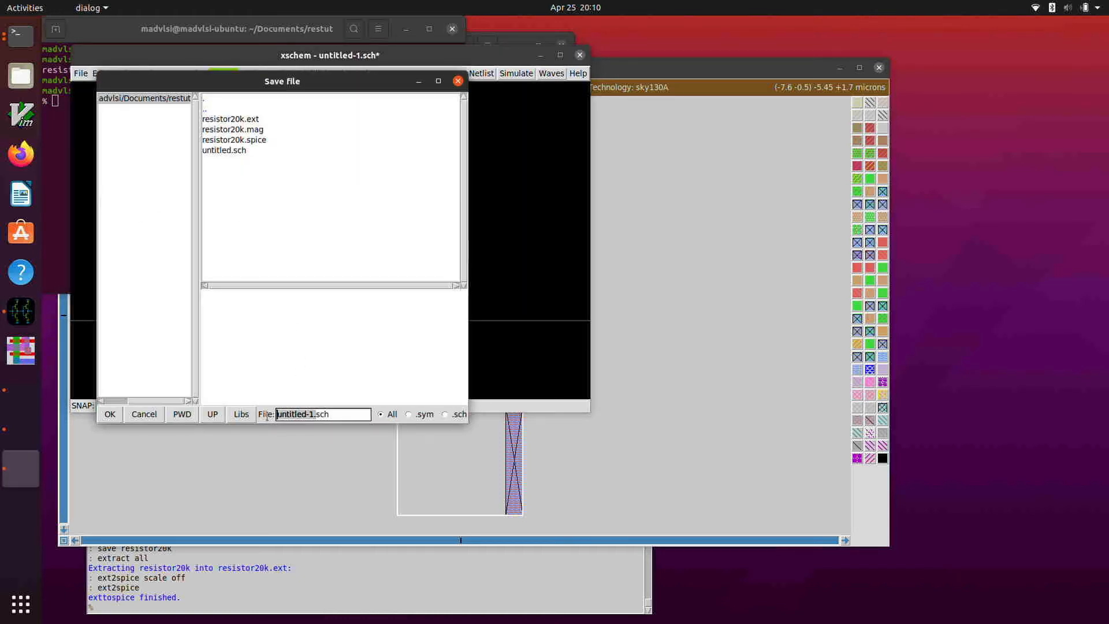
key(BackSpace)
text(resu)
key(BackSpace)
text(istor20k_)
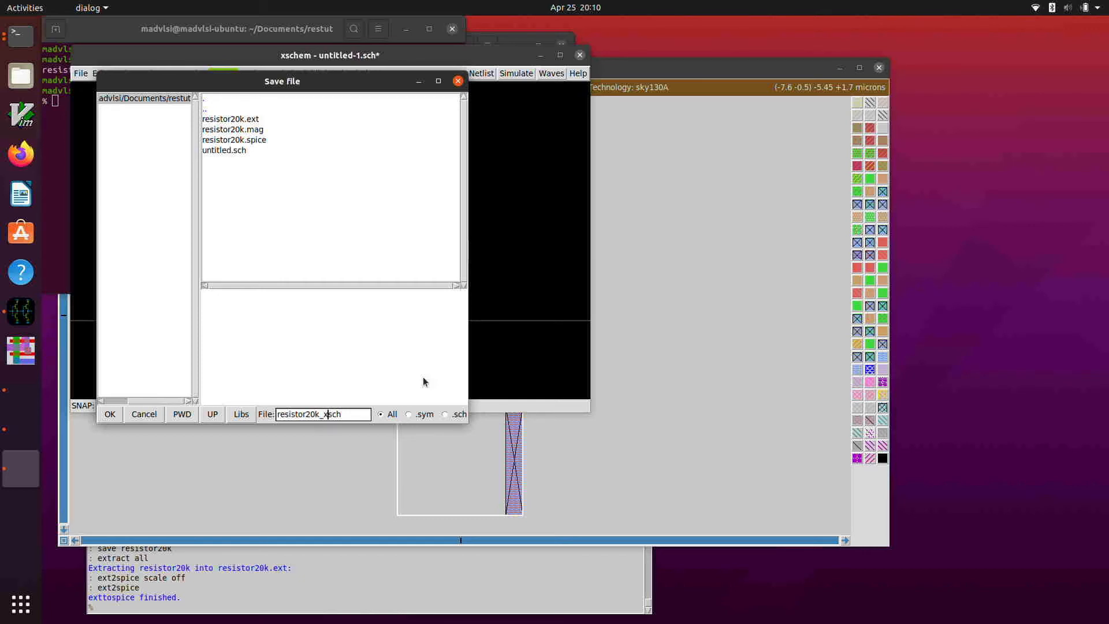
text(xschem.)
key(Return)
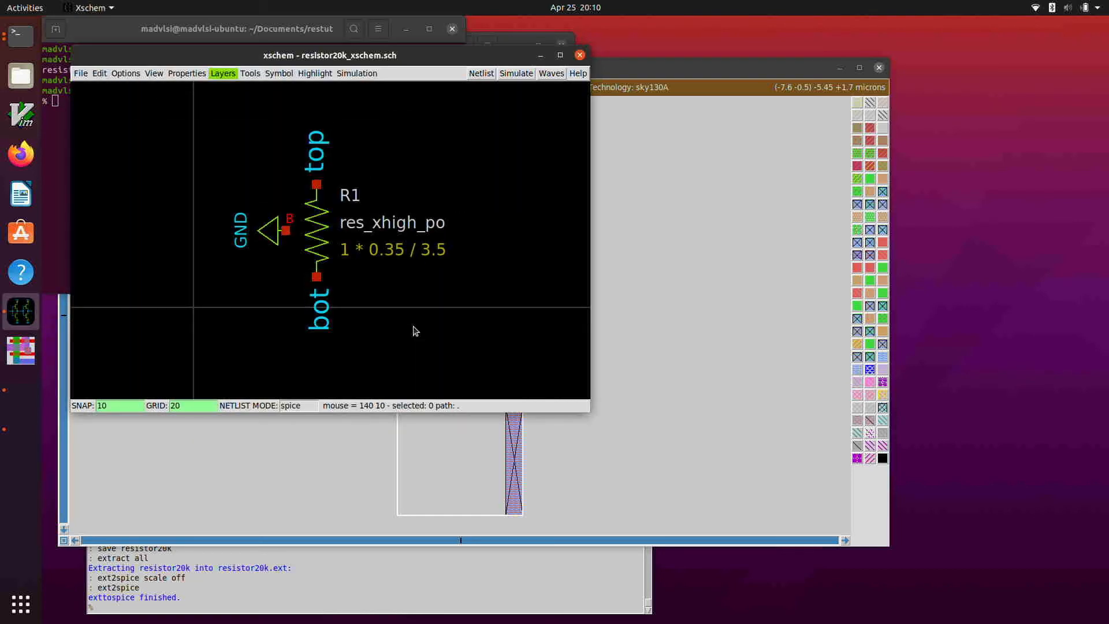
Step: Generate the schematic's SPICE netlist, open it to check the resistor line and close the netlist file
click(490, 71)
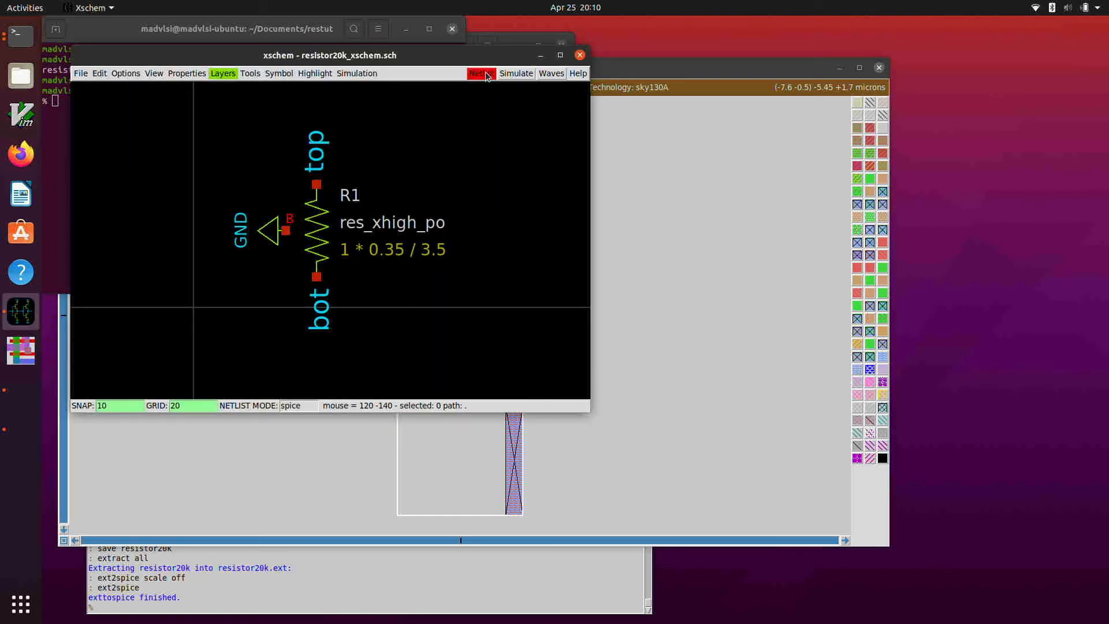
click(80, 73)
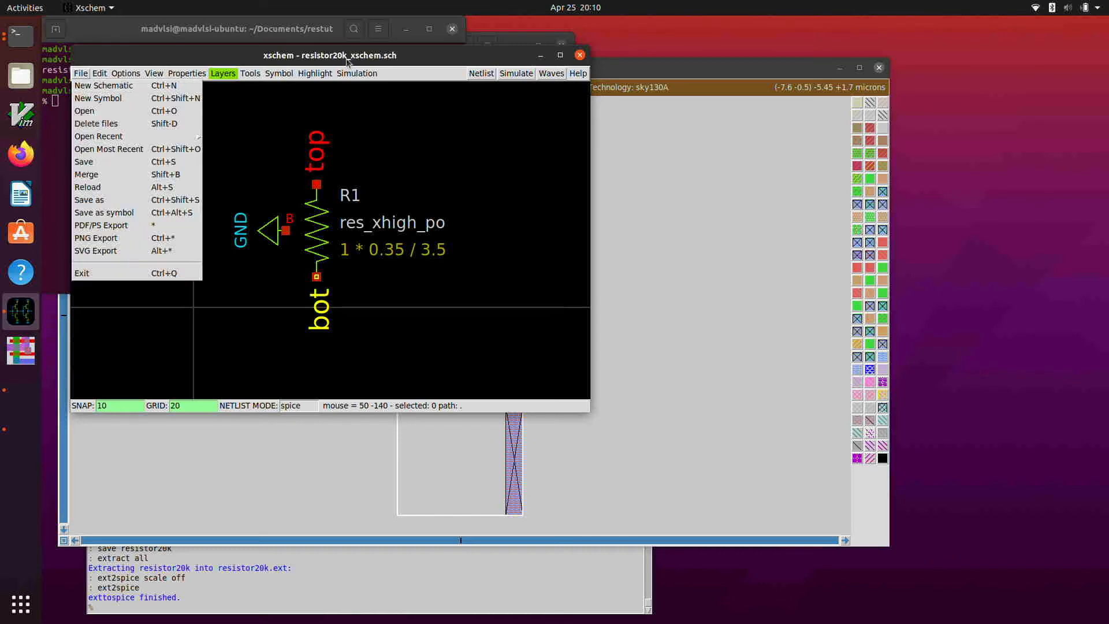
mouse_move(366, 71)
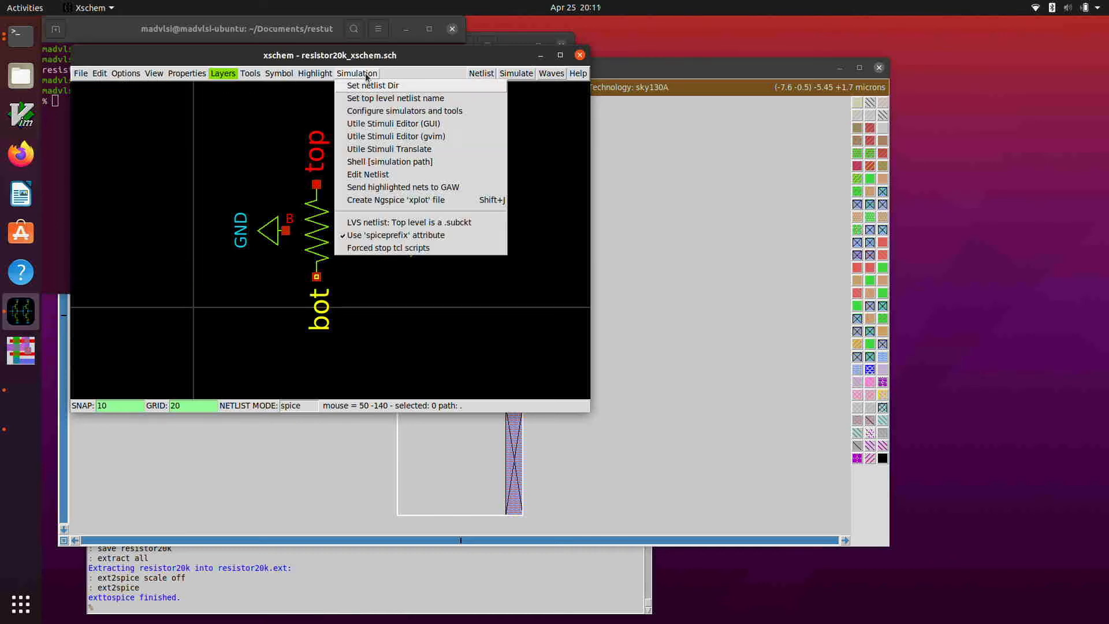
click(383, 178)
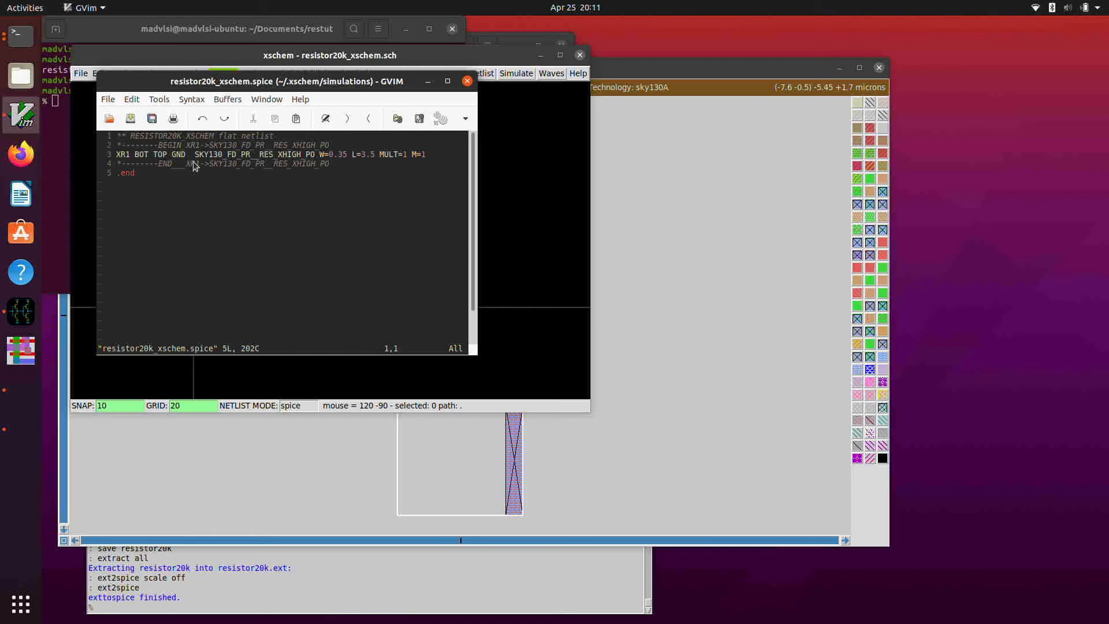
key(G)
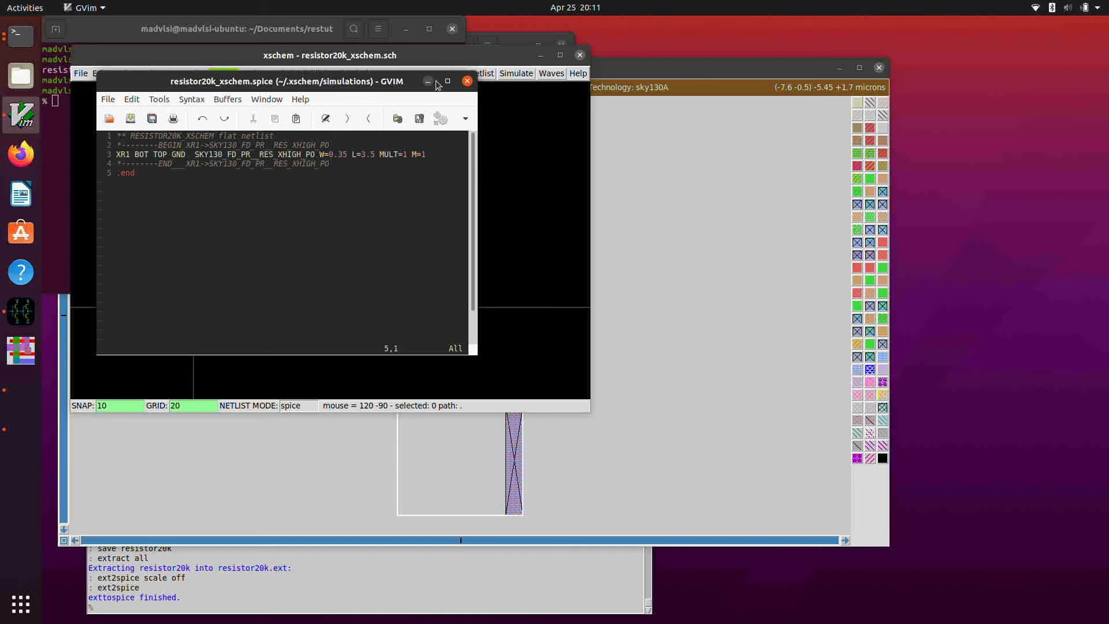
click(468, 82)
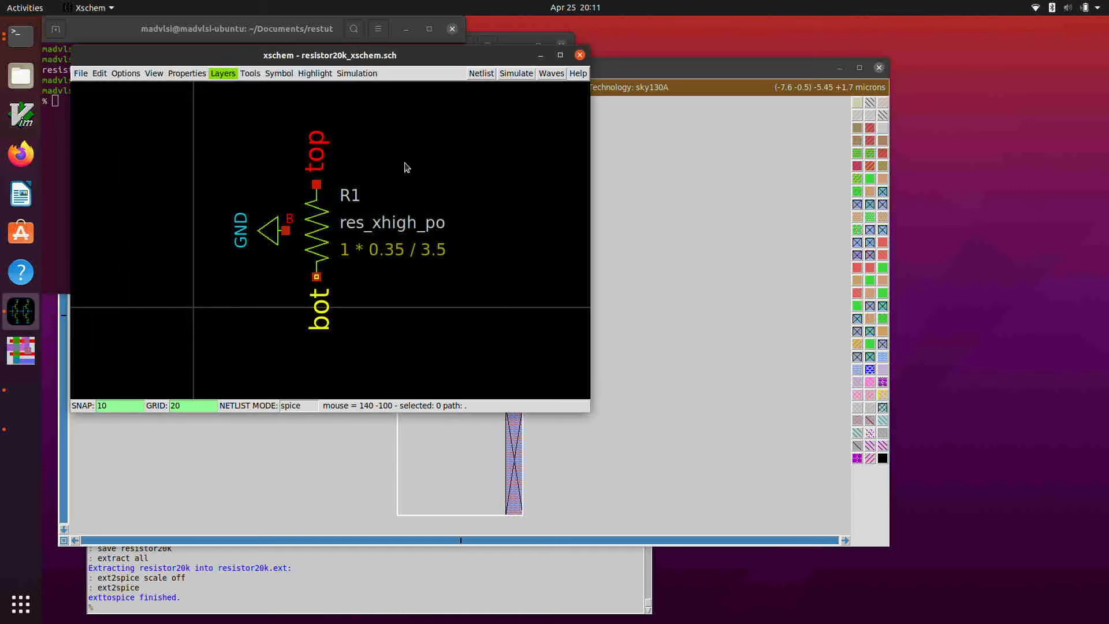
Step: Review the resistor's symbol properties and clear the selection
double_click(315, 236)
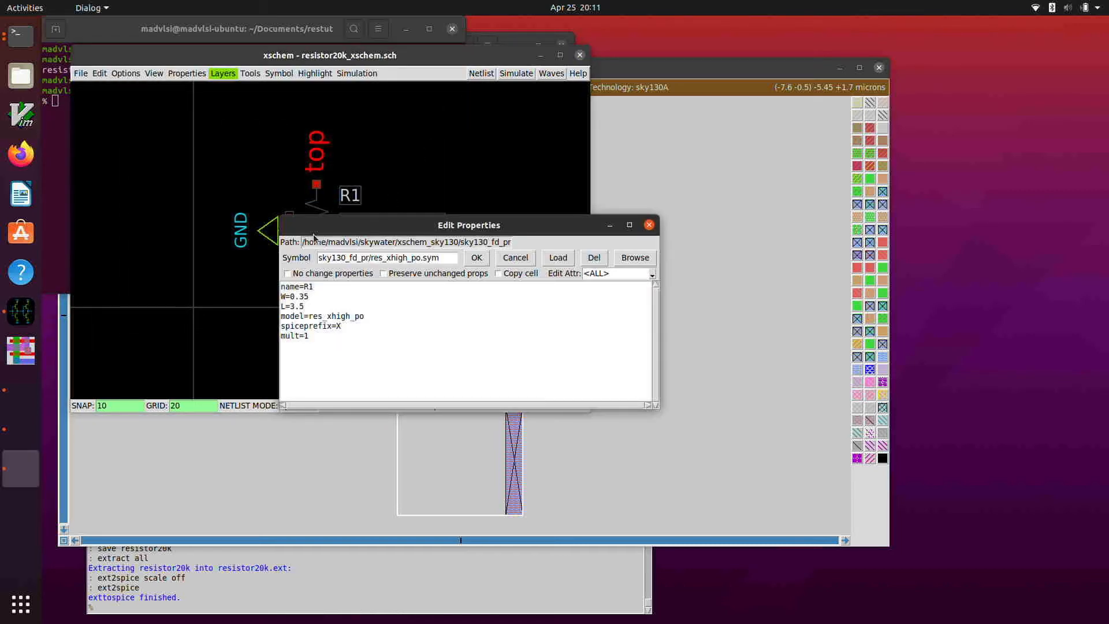
click(475, 258)
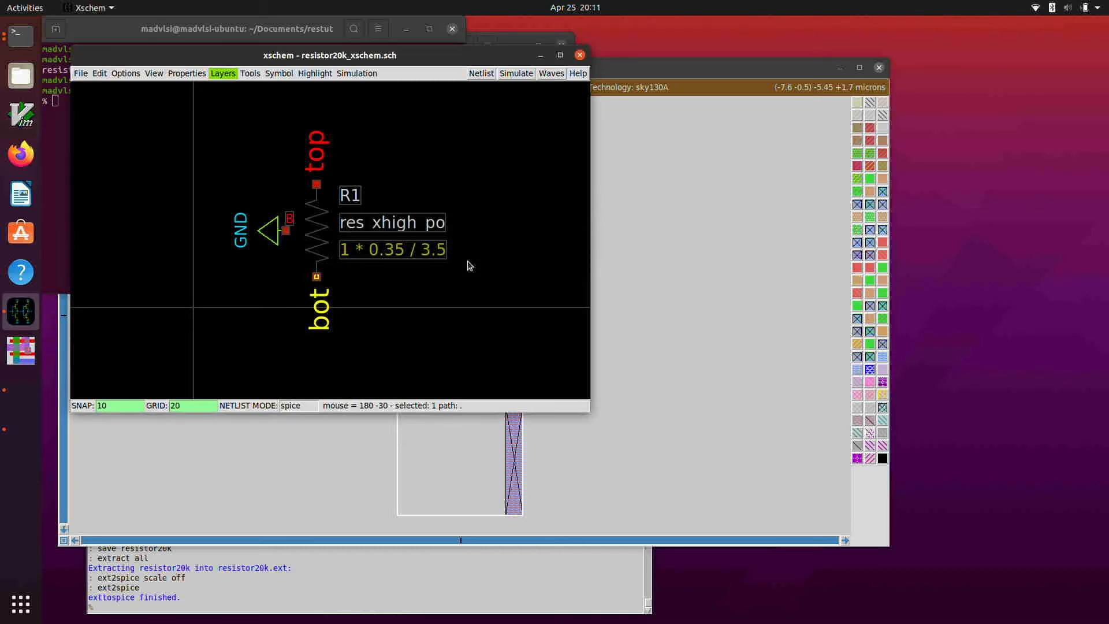
click(444, 288)
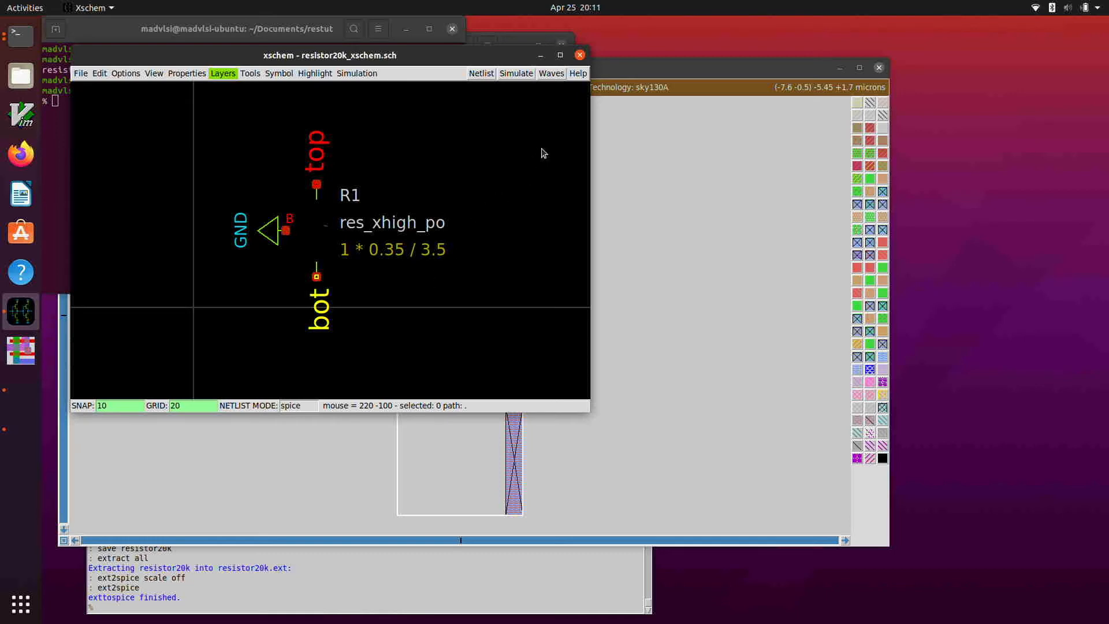
Step: Close and restart xschem from the terminal, and open resistor20k_xschem.sch from the working directory
click(579, 55)
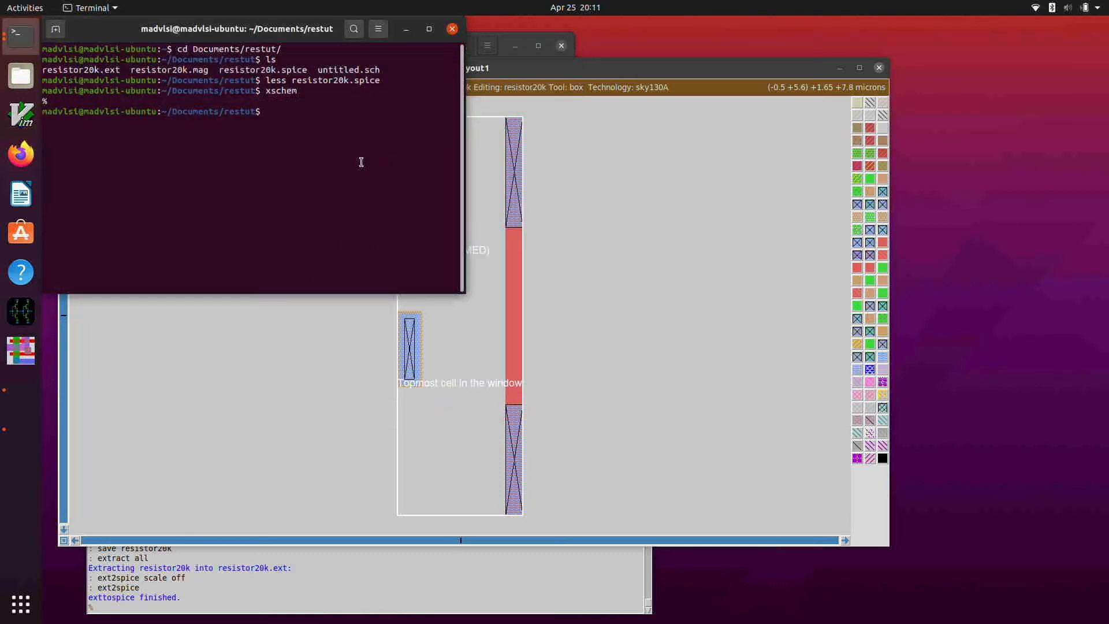
key(Up)
click(81, 73)
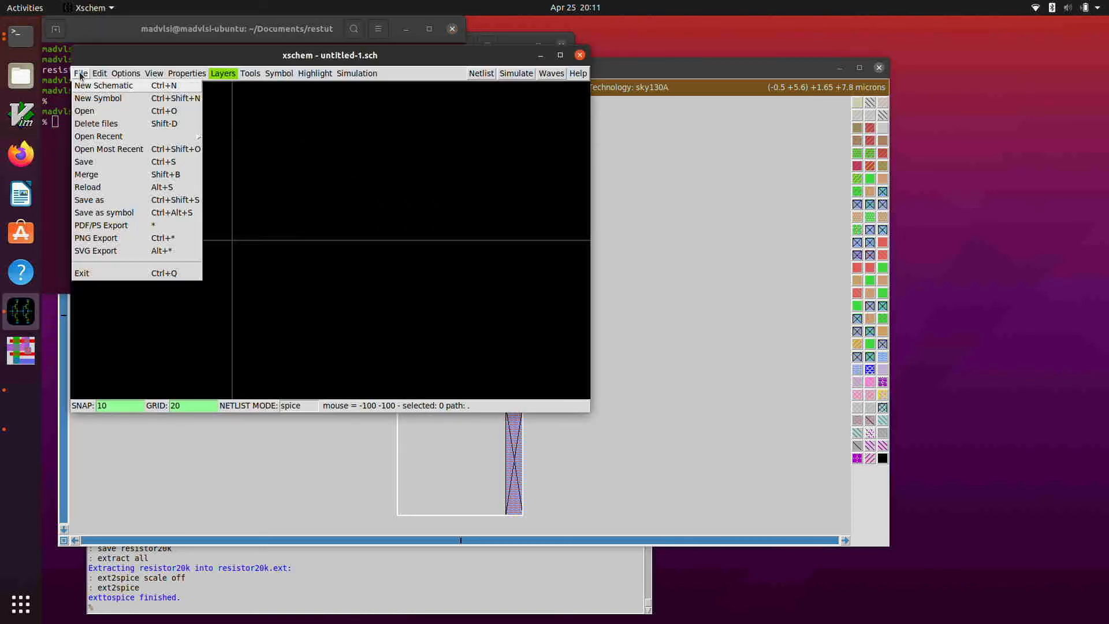
click(86, 110)
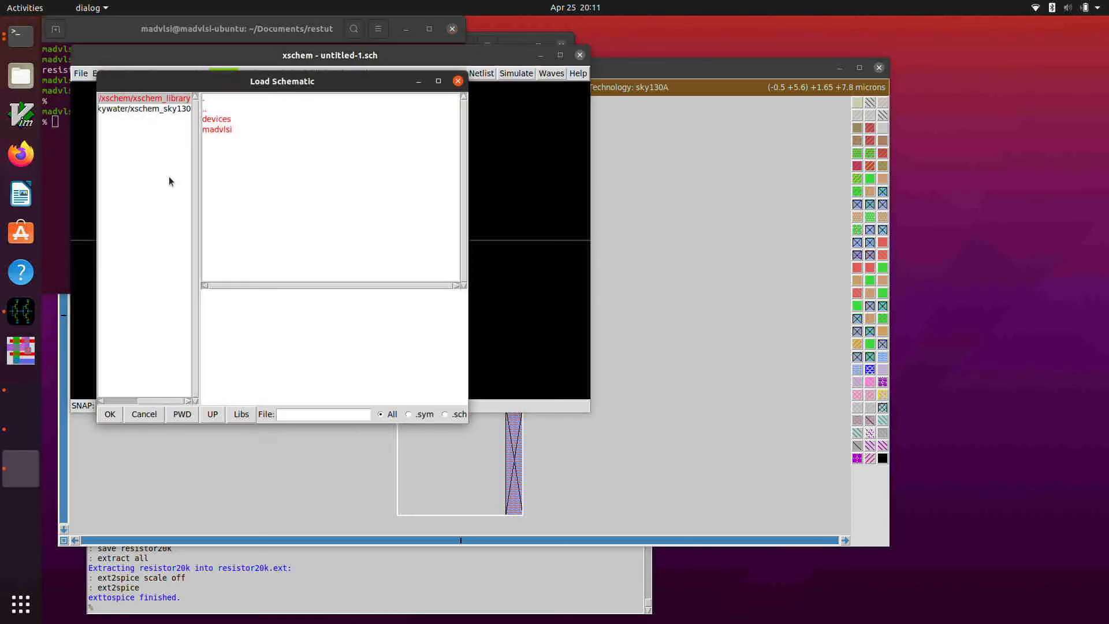
click(184, 415)
double_click(262, 154)
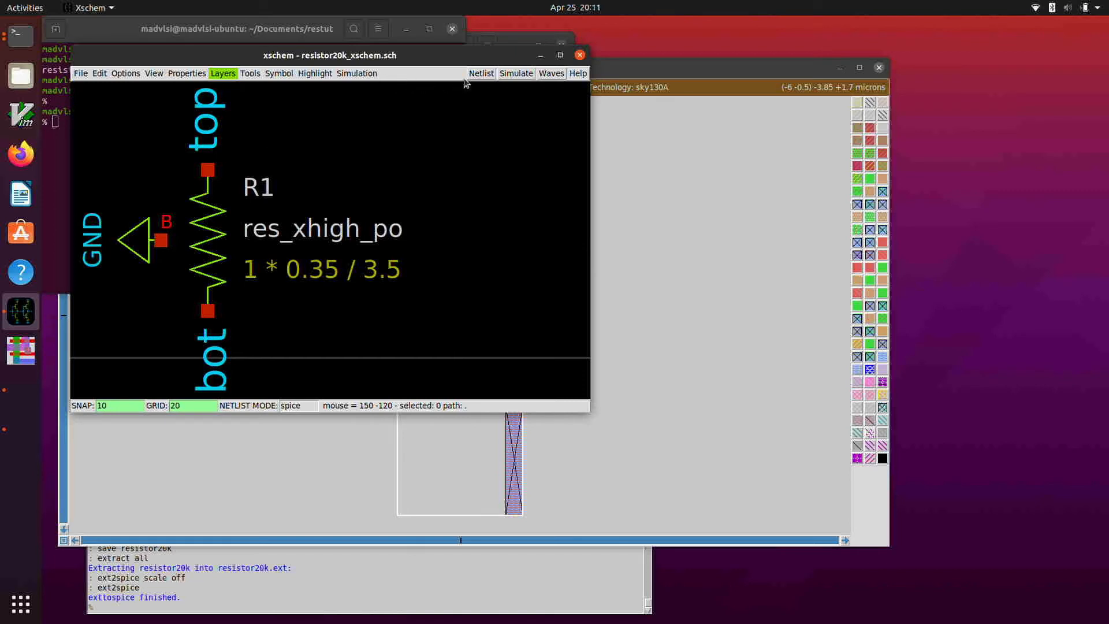
Step: Open the schematic's netlist, save a copy as resistor20k_xschem.spice in the Documents/restut folder and close the editor
click(365, 74)
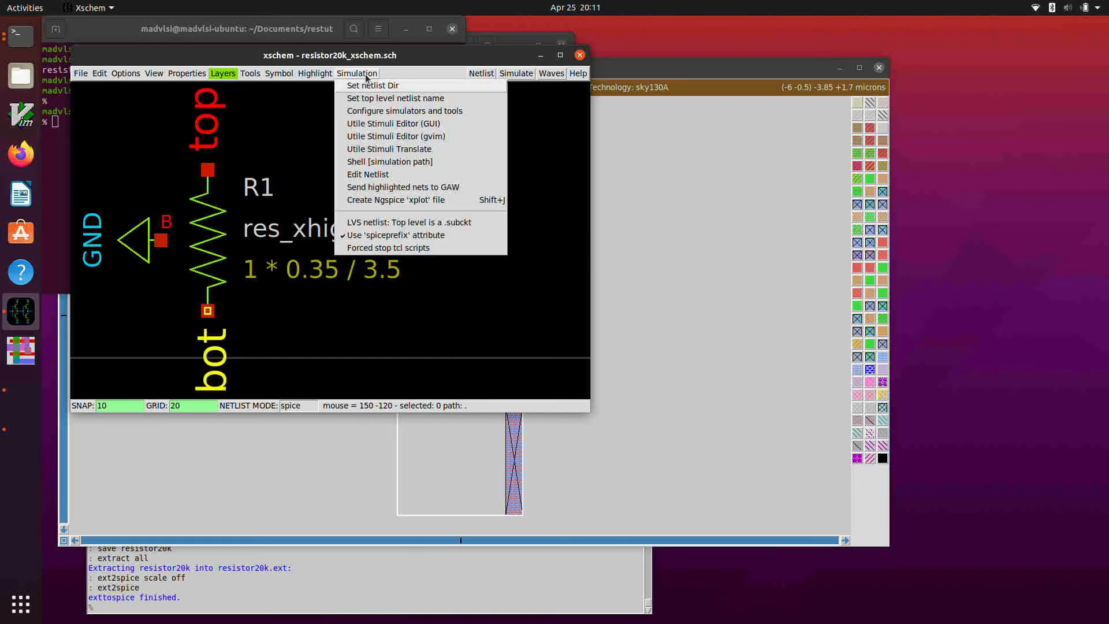
click(377, 175)
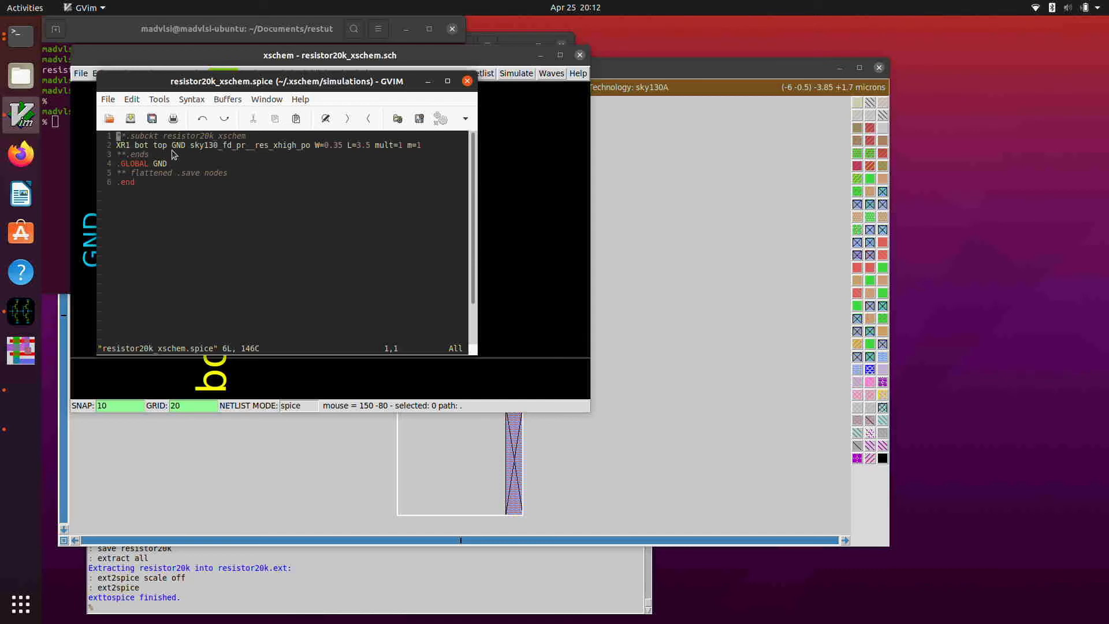
click(109, 99)
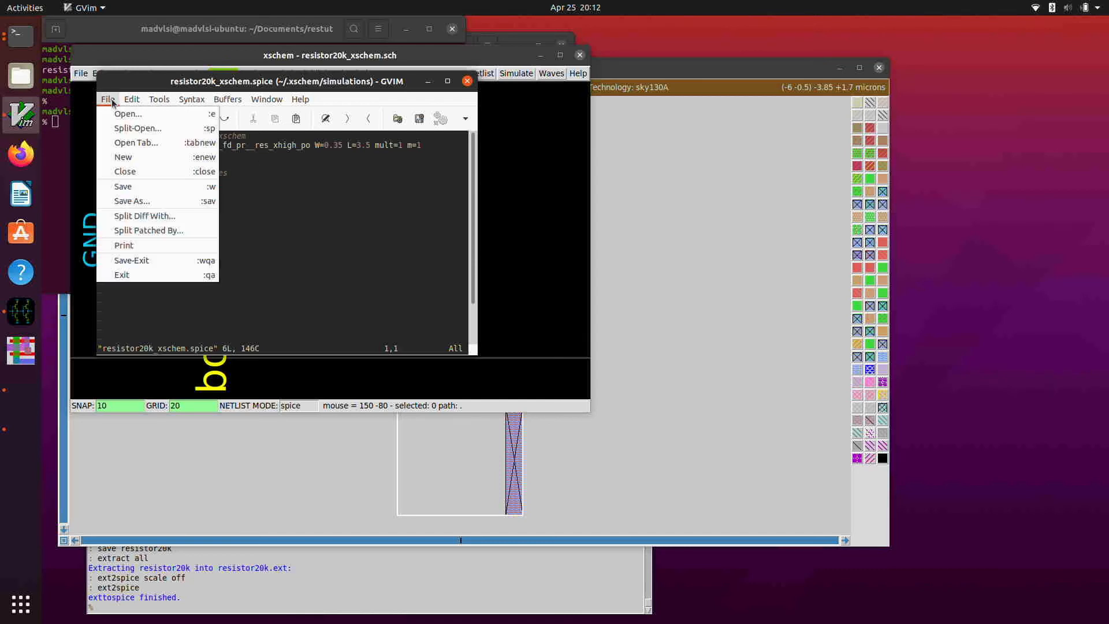
click(130, 200)
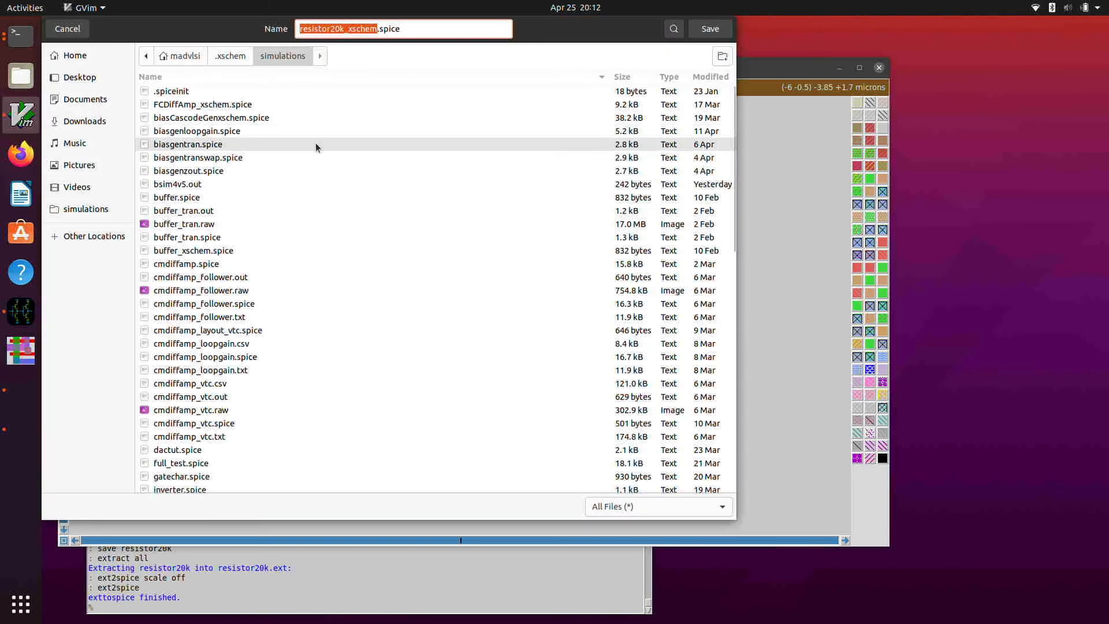
click(80, 103)
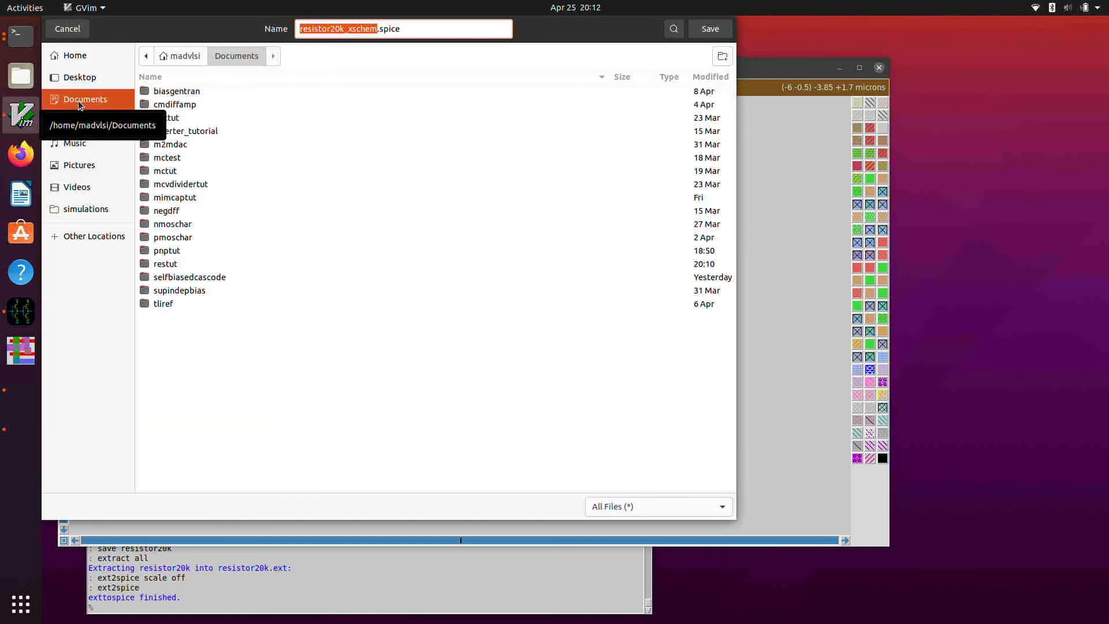
click(176, 263)
double_click(177, 263)
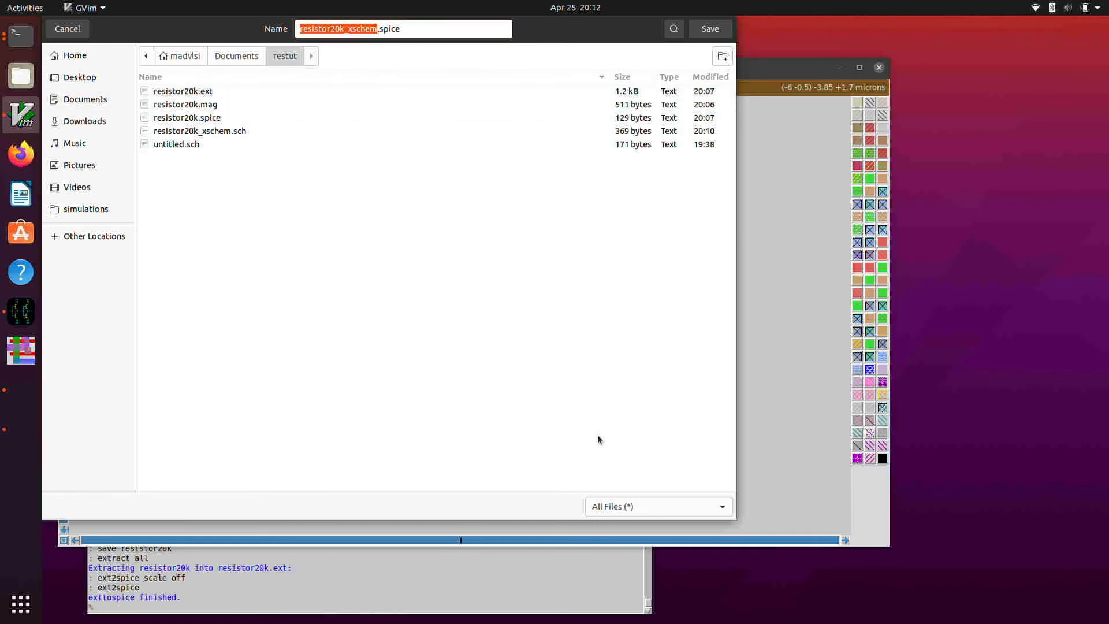
click(708, 30)
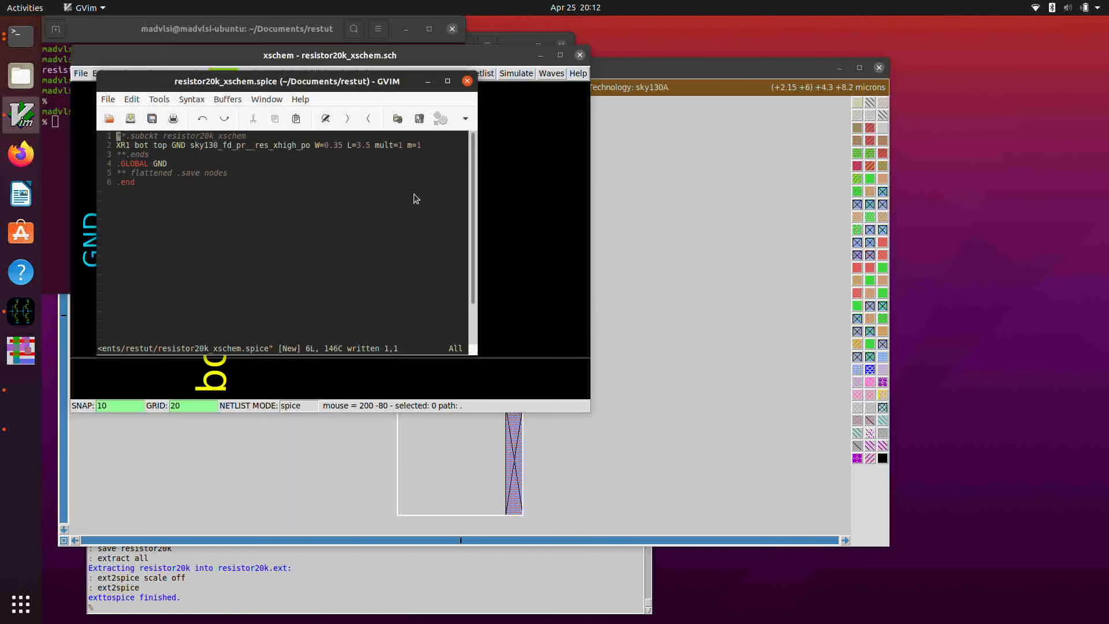
click(468, 81)
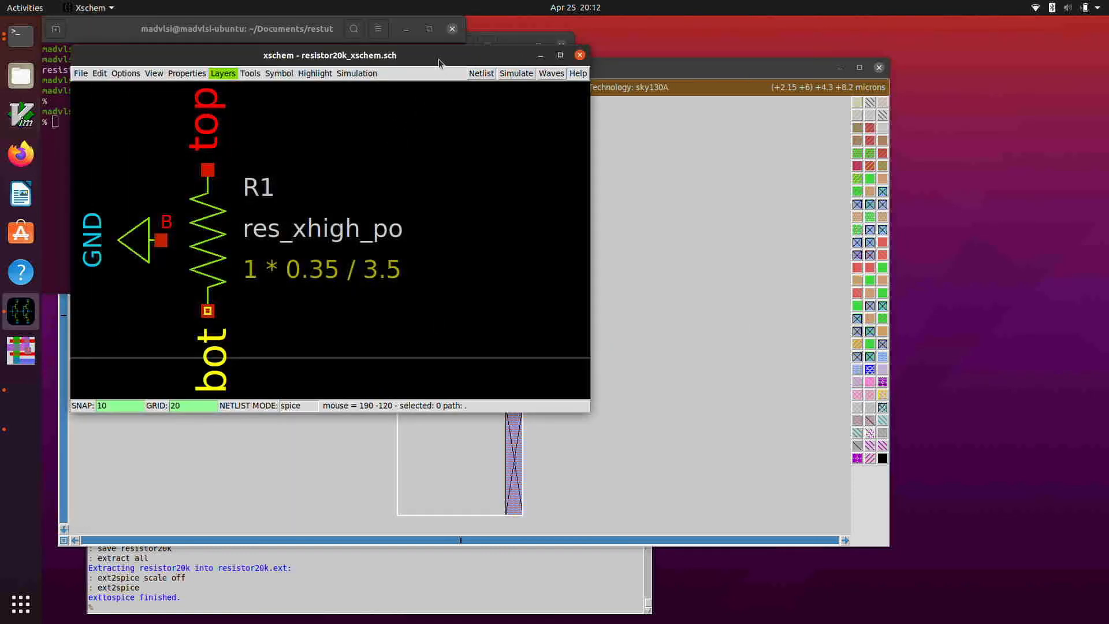
Step: Open a second terminal session in the restut folder and run lvs on resistor20k.spice and resistor20k_xschem.spice
drag(438, 57, 930, 71)
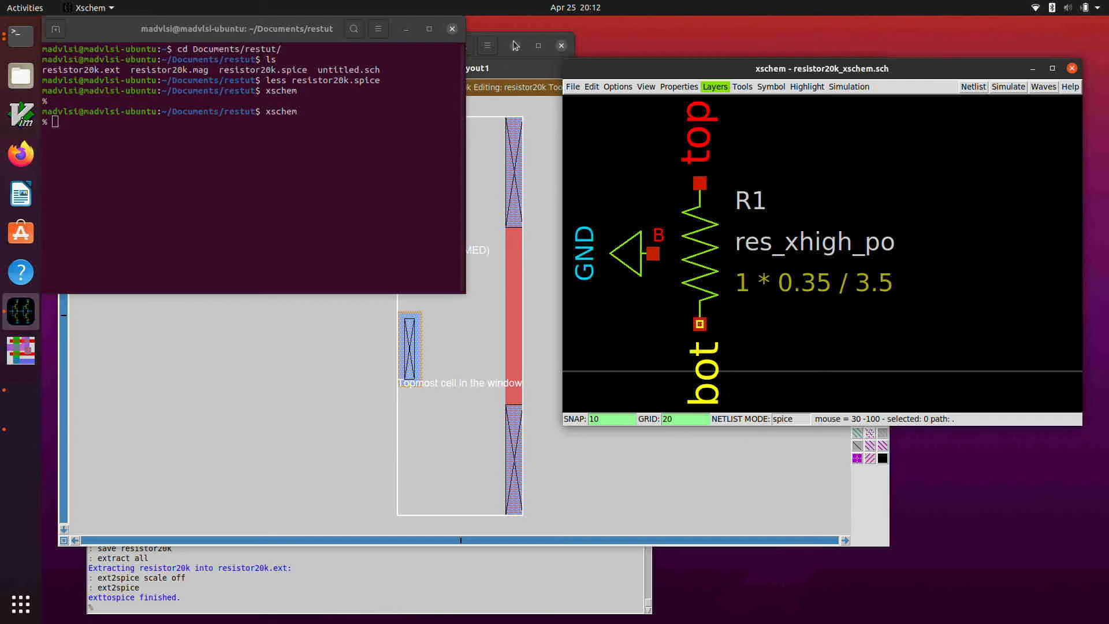
click(56, 29)
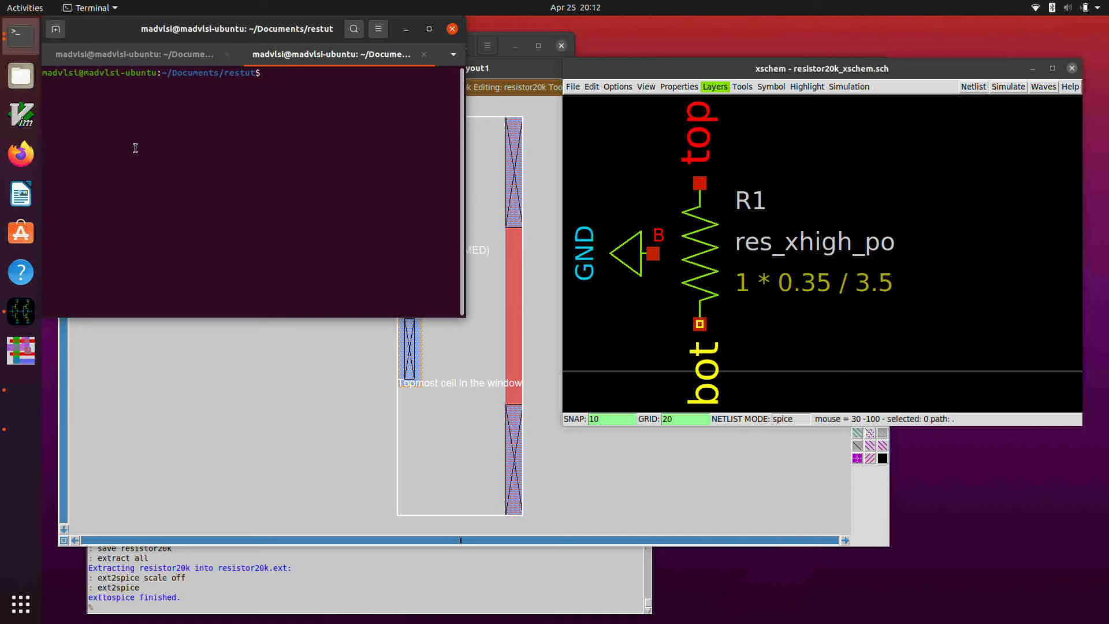
text(lvs resistor20k.spice resist)
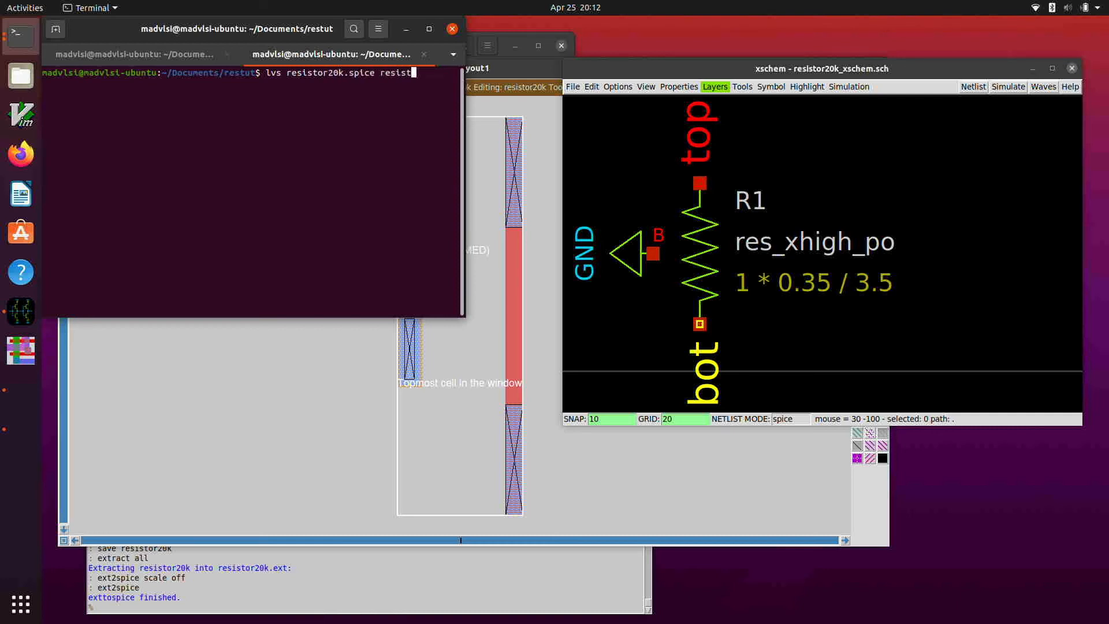
text(or_xschem20k)
key(BackSpace)
key(BackSpace)
key(BackSpace)
key(BackSpace)
key(BackSpace)
key(BackSpace)
key(BackSpace)
key(BackSpace)
key(BackSpace)
key(BackSpace)
text(20k_xschem.spice)
key(Return)
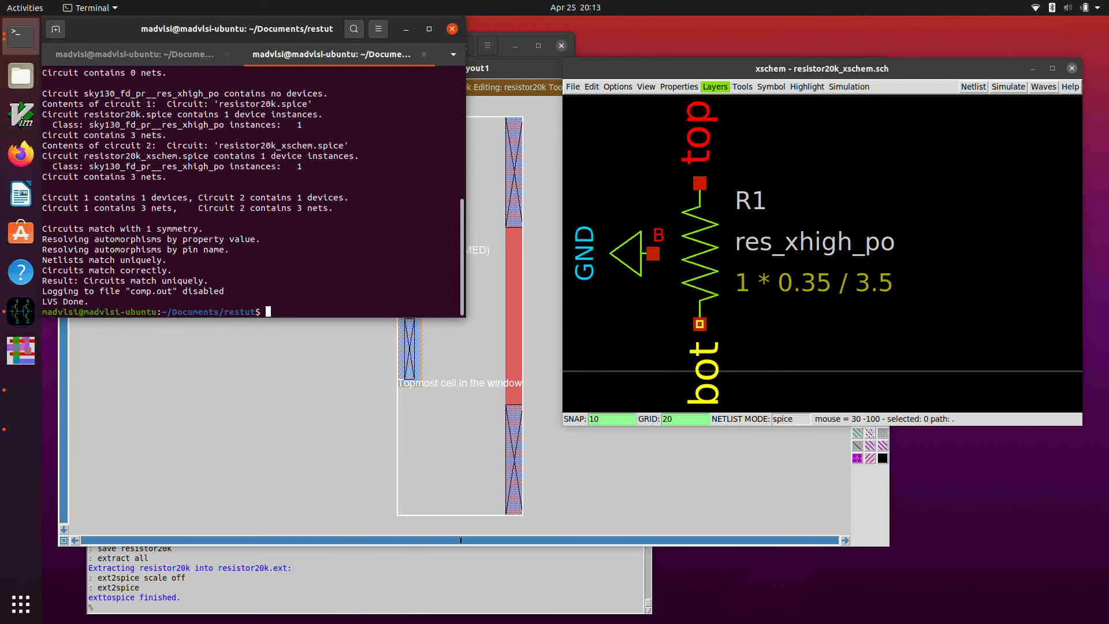
Step: Compare the Magic resistor layout with the xschem schematic, ending on the layout
click(185, 58)
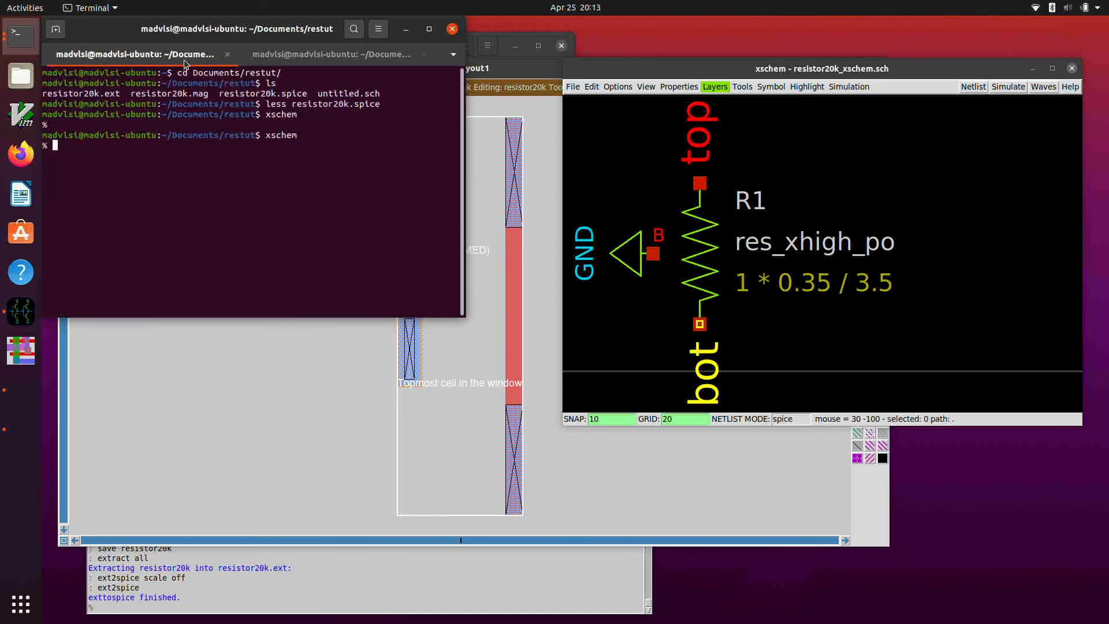
click(535, 68)
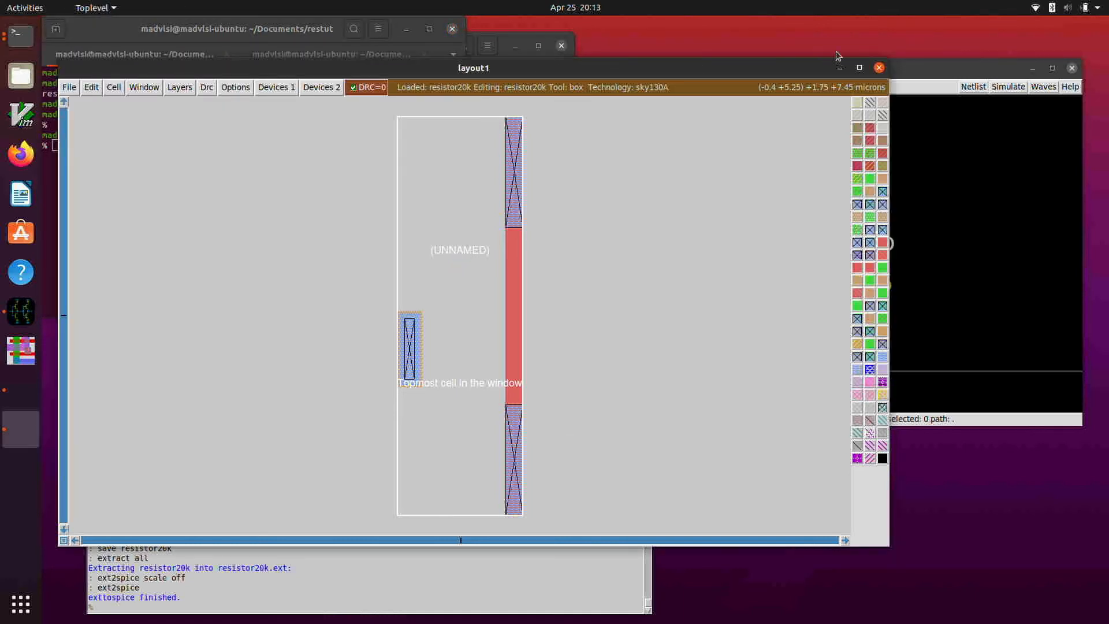
click(965, 67)
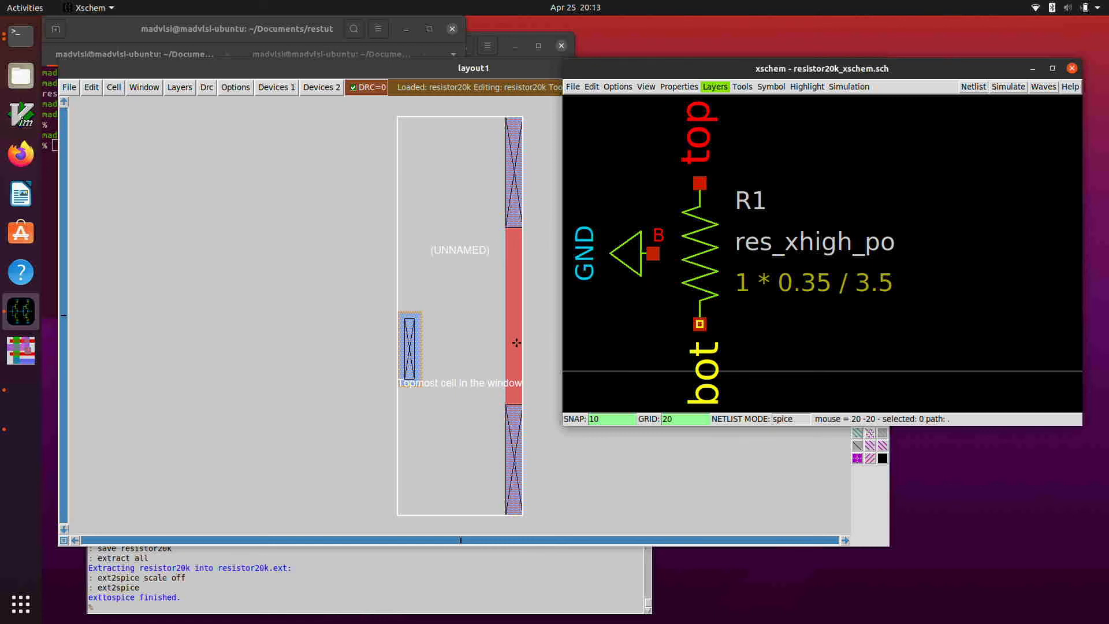
click(543, 75)
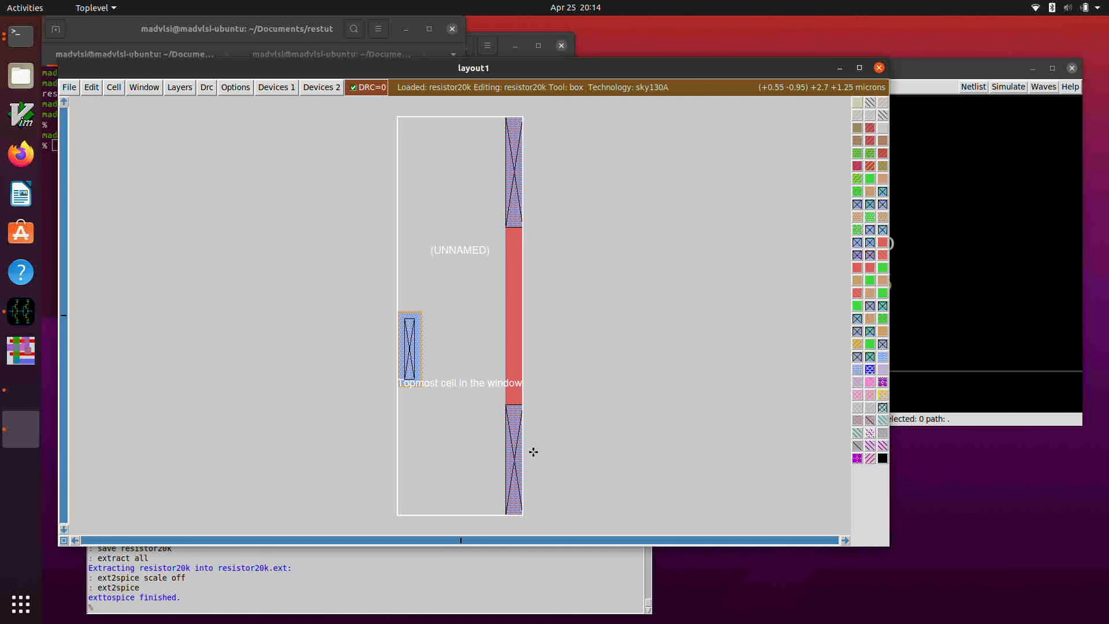
Step: Try to enclose the resistor strip with the box in the layout and select it
click(458, 450)
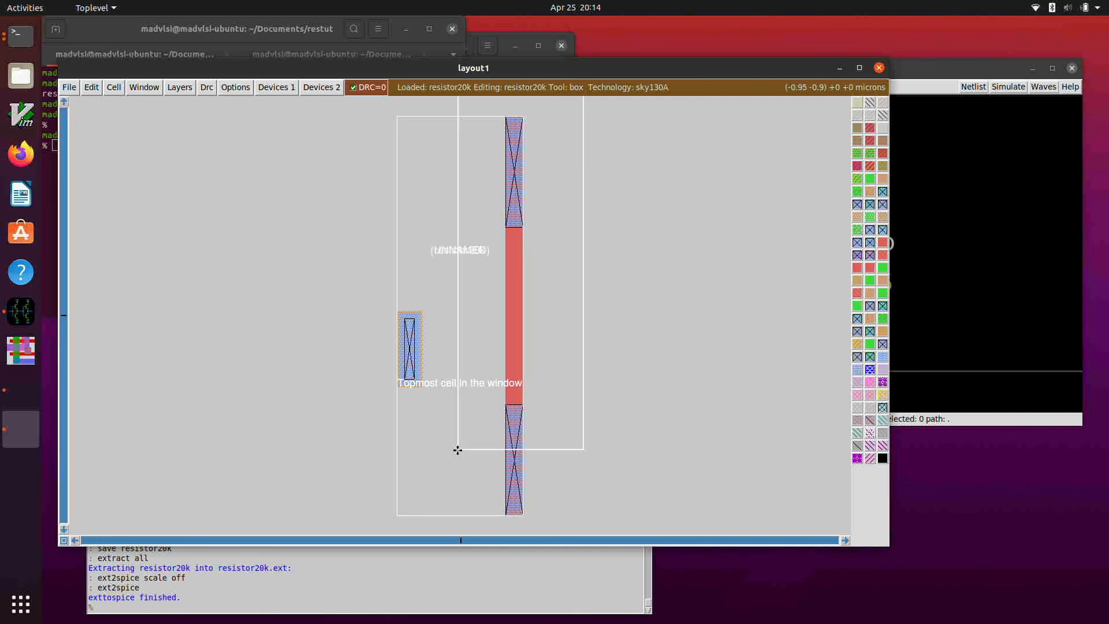
click(504, 516)
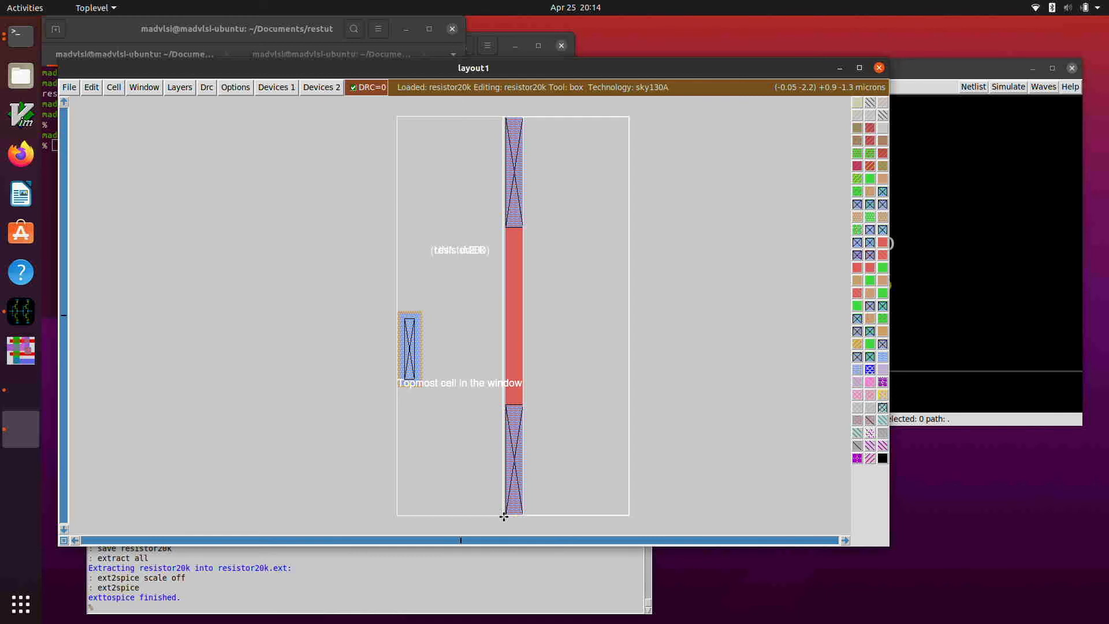
scroll(530, 401, down, 1)
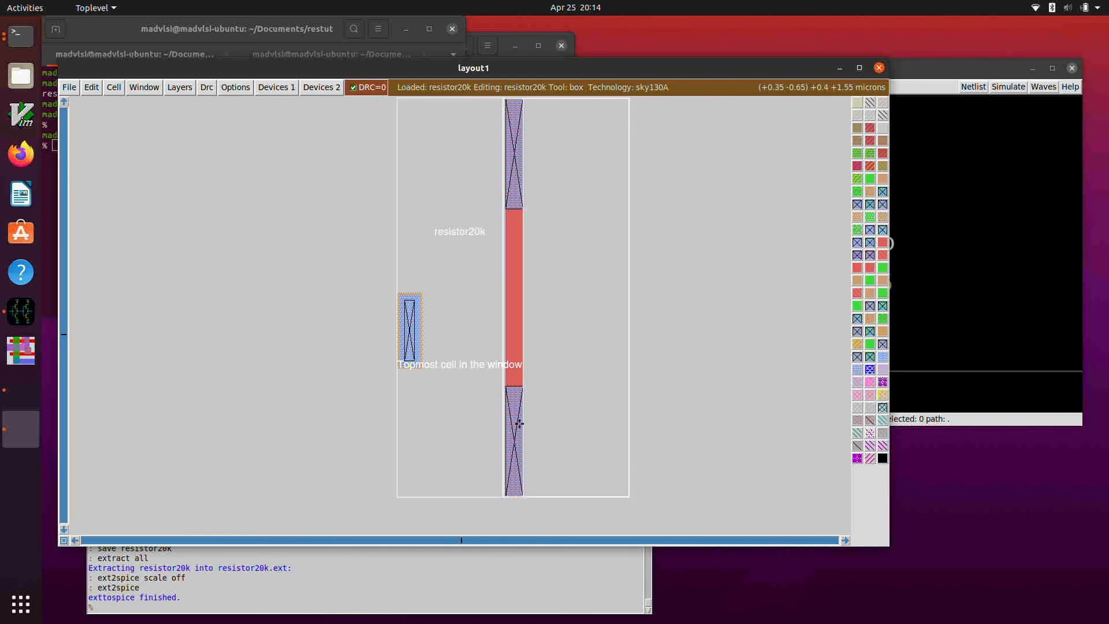
click(506, 497)
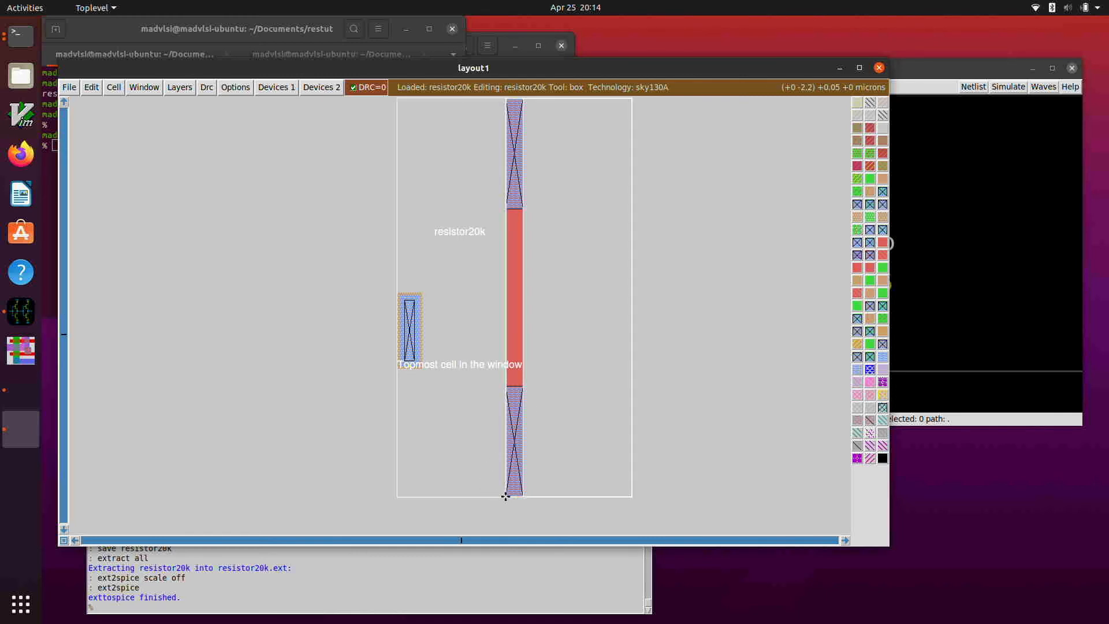
right_click(522, 101)
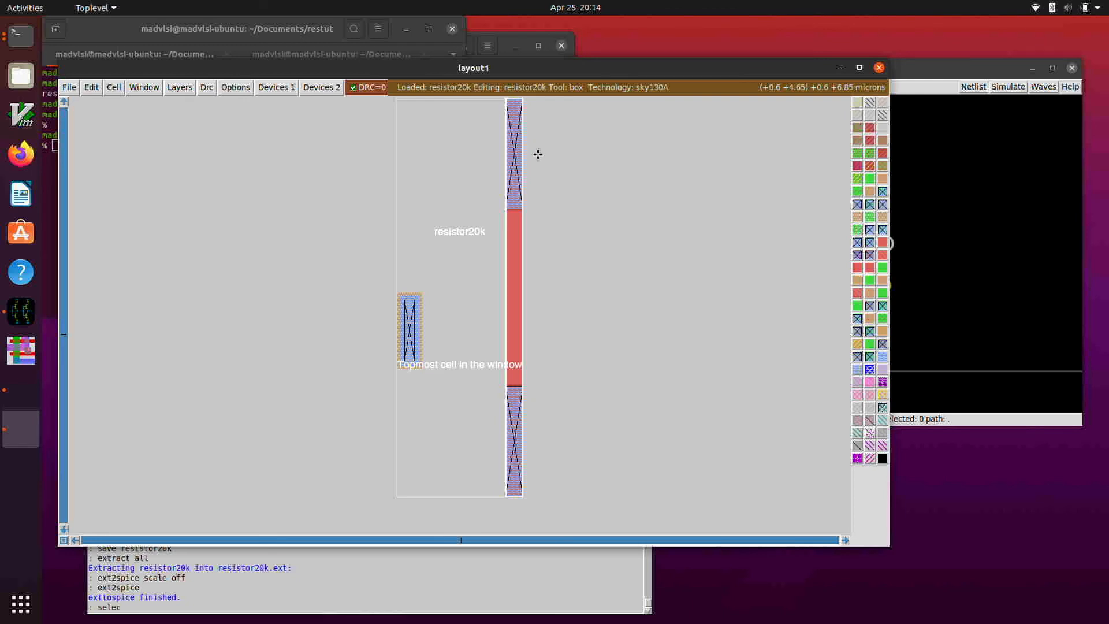
click(577, 289)
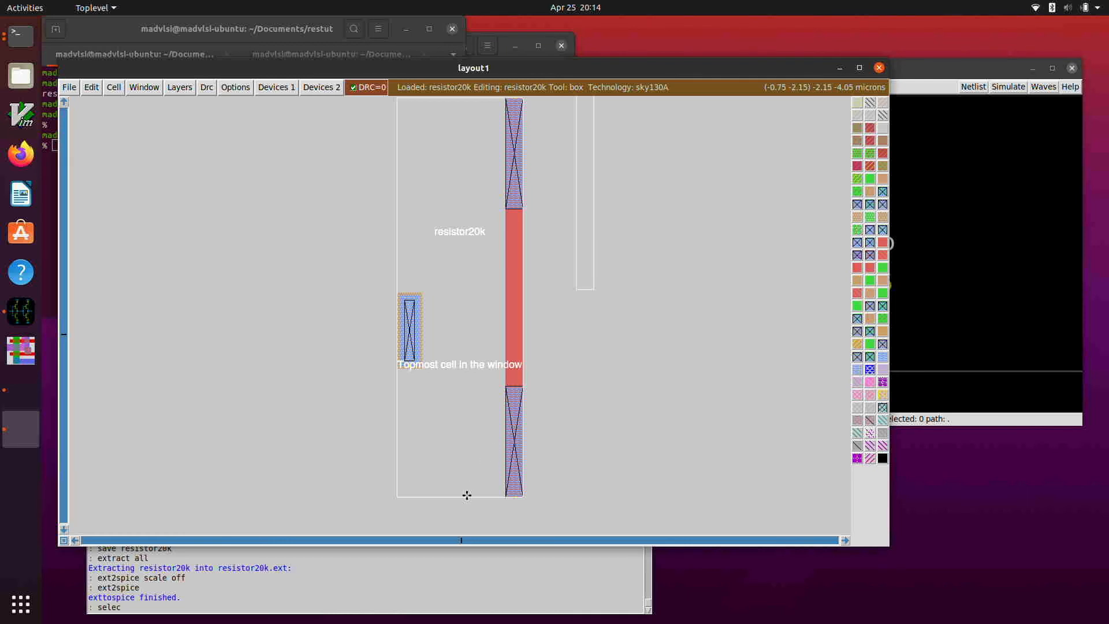
click(478, 515)
right_click(589, 344)
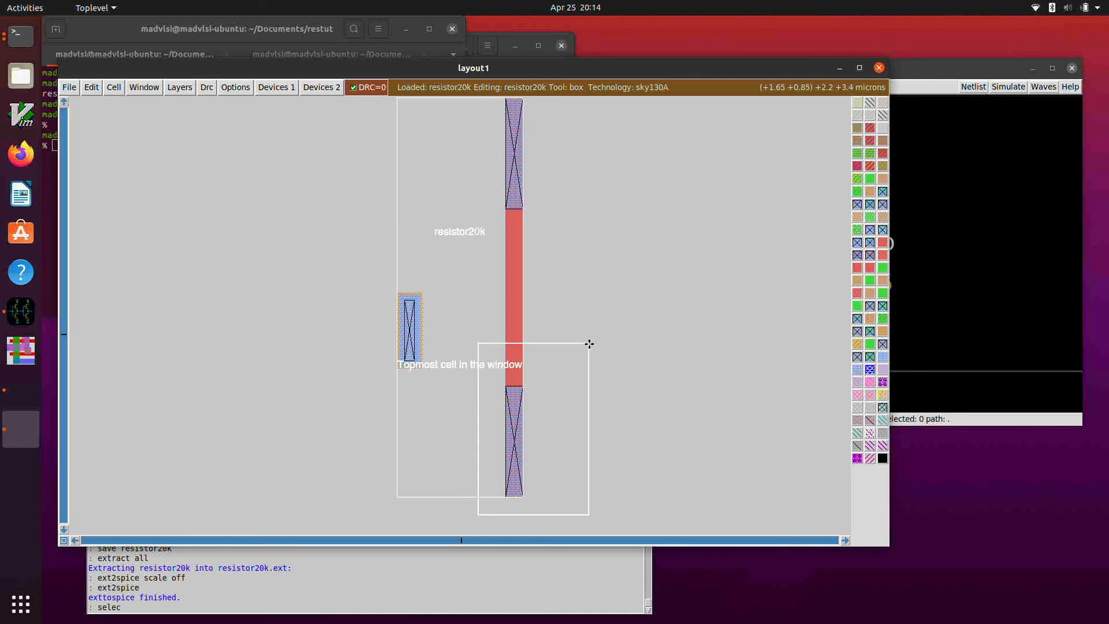
click(504, 495)
click(504, 501)
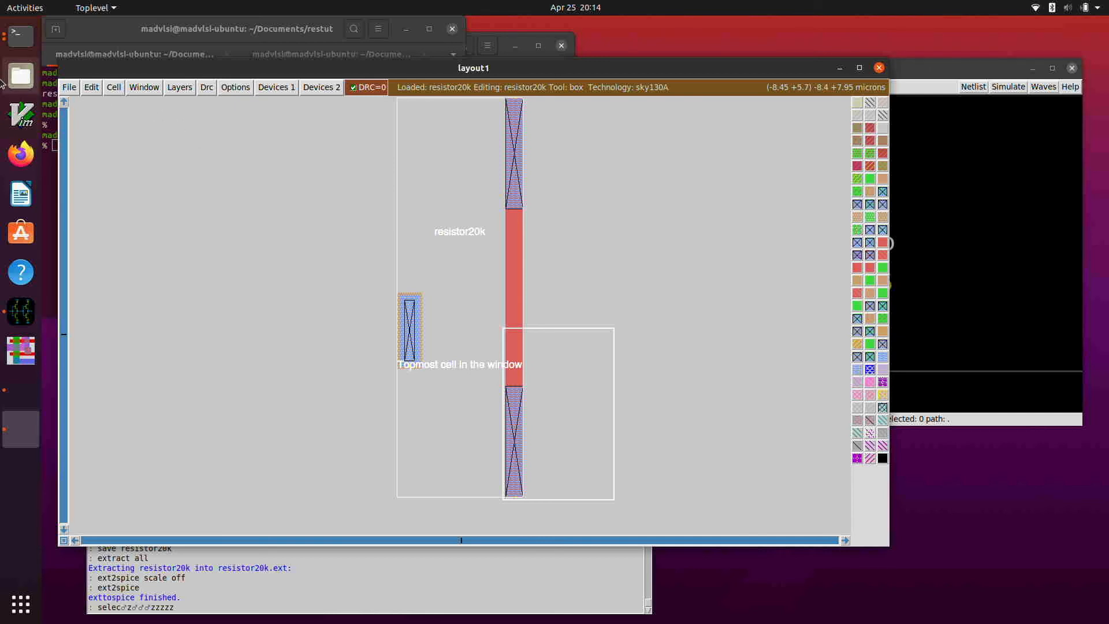
Step: Look through the terminal sessions, including the LVS report, and return to the Magic layout
click(263, 40)
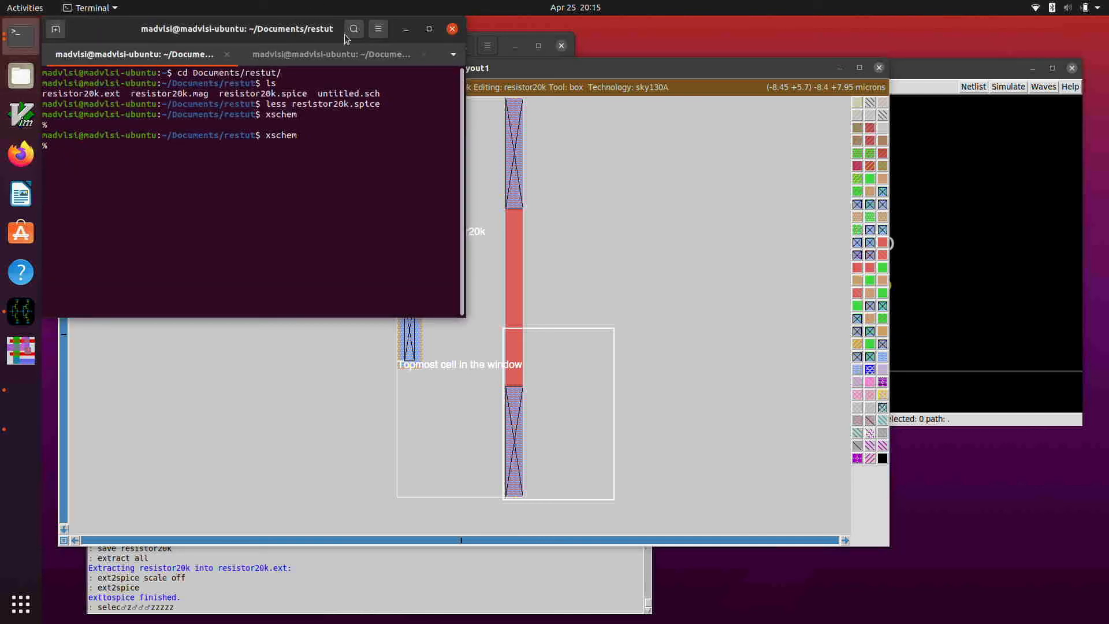
click(529, 42)
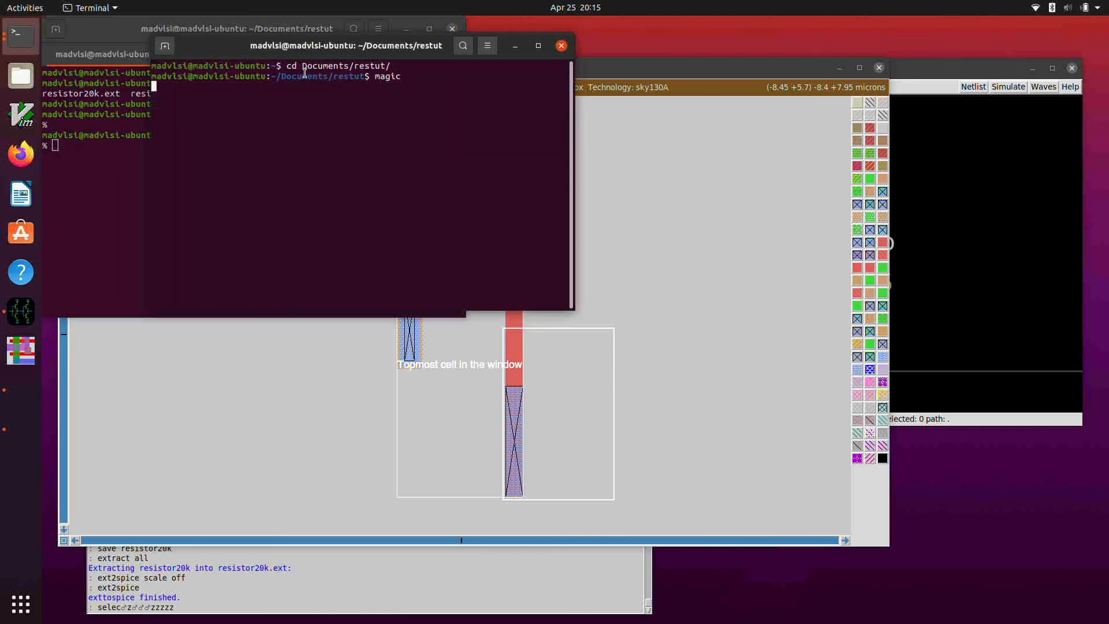
click(107, 35)
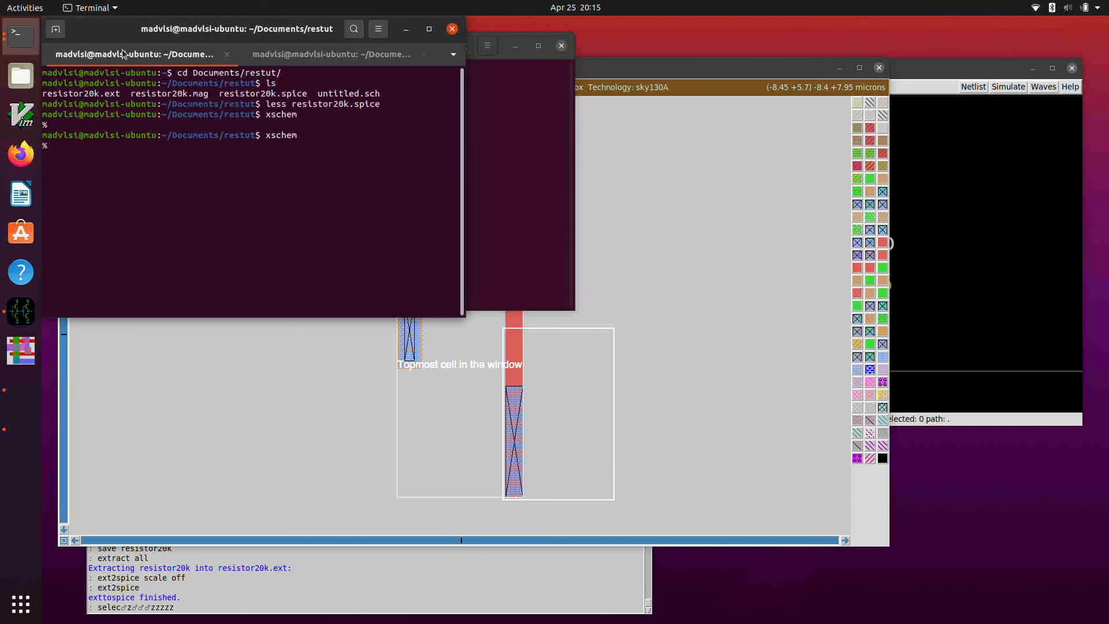
click(343, 55)
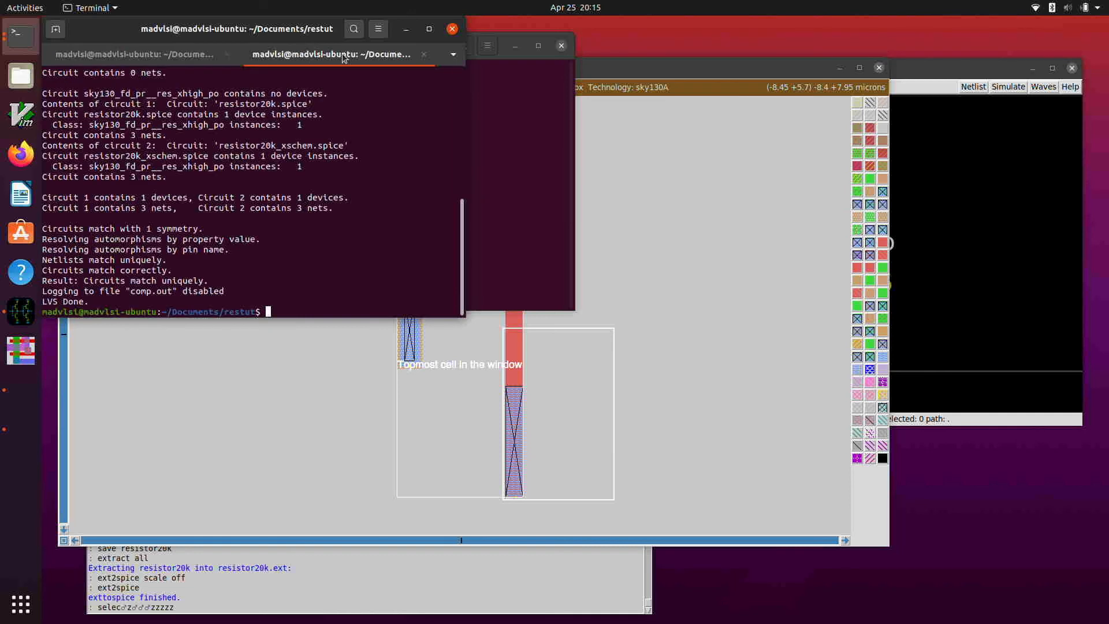
click(526, 39)
click(624, 70)
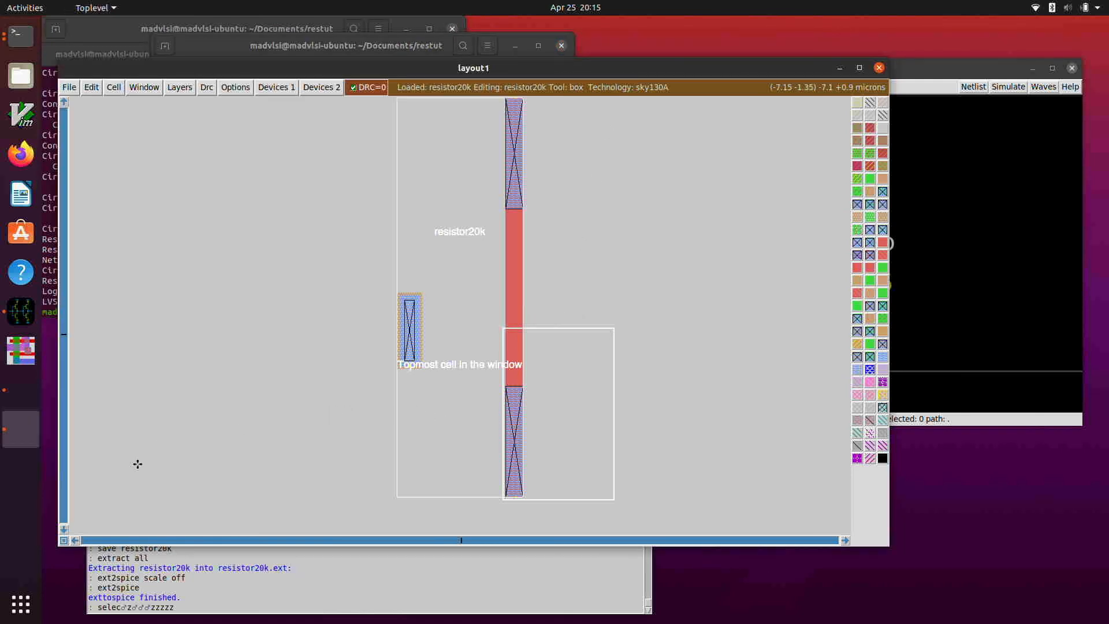
Step: Clear the stray selection text from the Magic console's command line
click(496, 585)
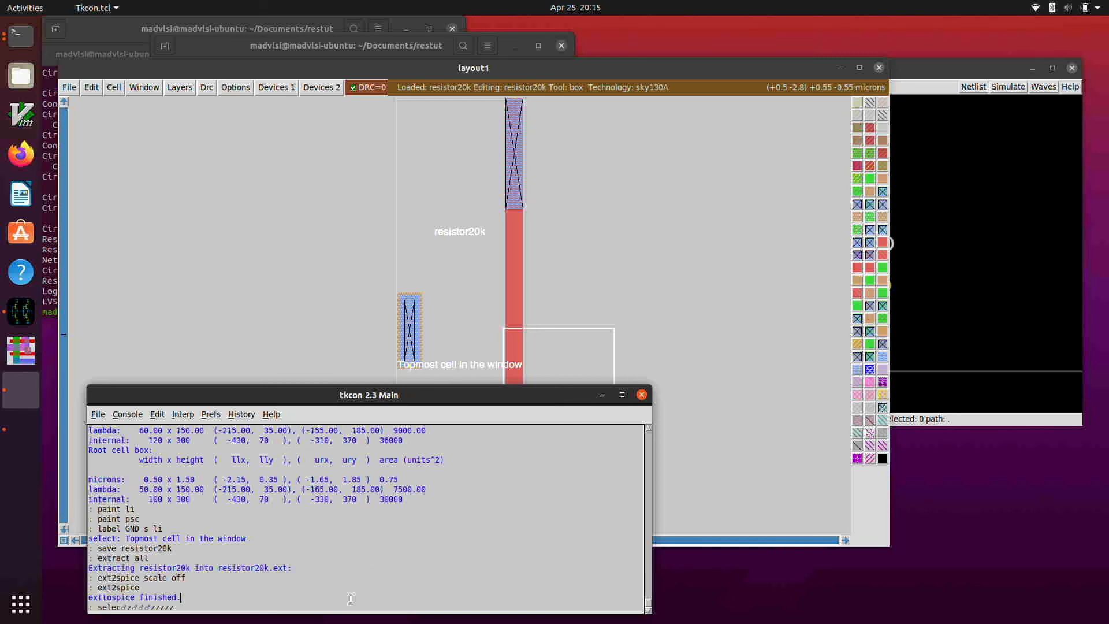
key(BackSpace)
key(BackSpace)
key(BackSpace)
key(BackSpace)
key(BackSpace)
key(BackSpace)
key(BackSpace)
key(BackSpace)
key(BackSpace)
key(BackSpace)
key(BackSpace)
key(Return)
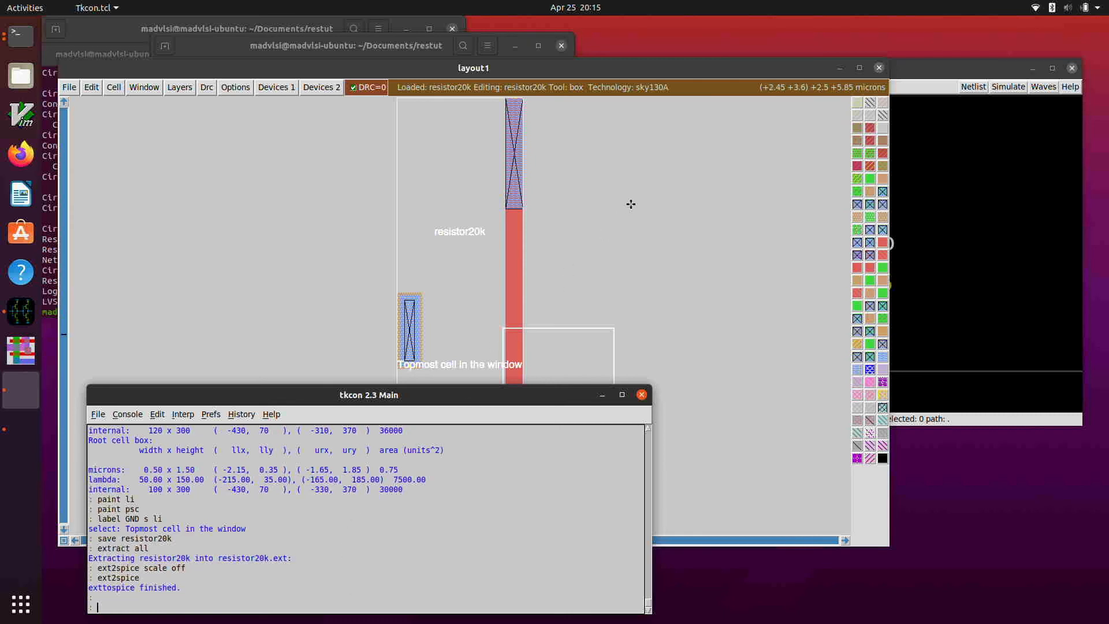
Step: Return to the layout, clear the stray s characters from the command line and select the resistor strip with its end contacts
click(749, 73)
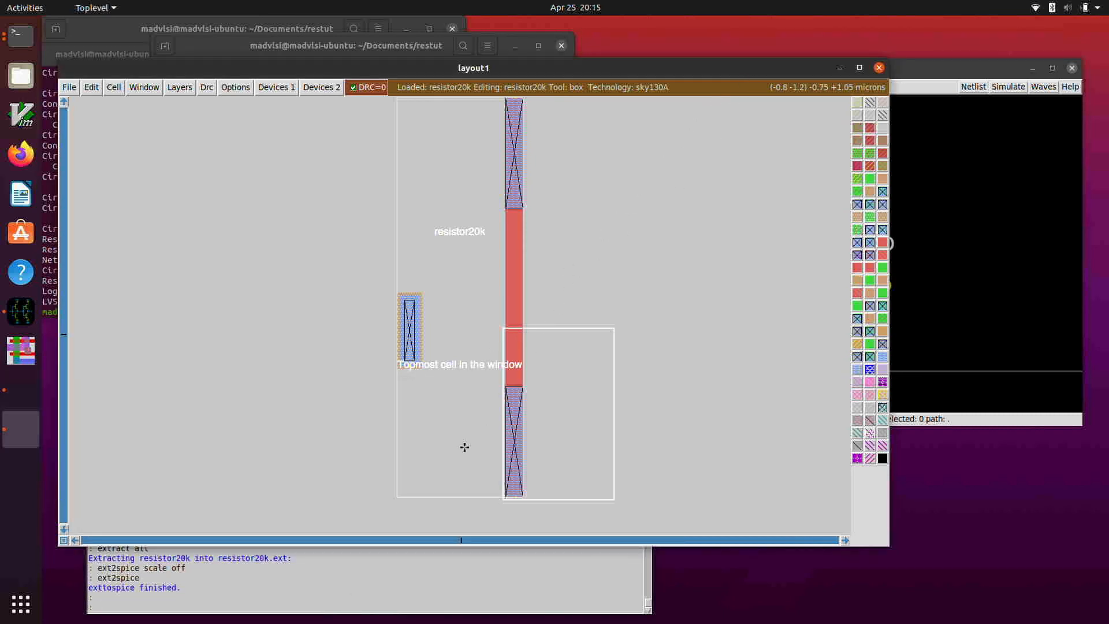
click(471, 483)
text(s)
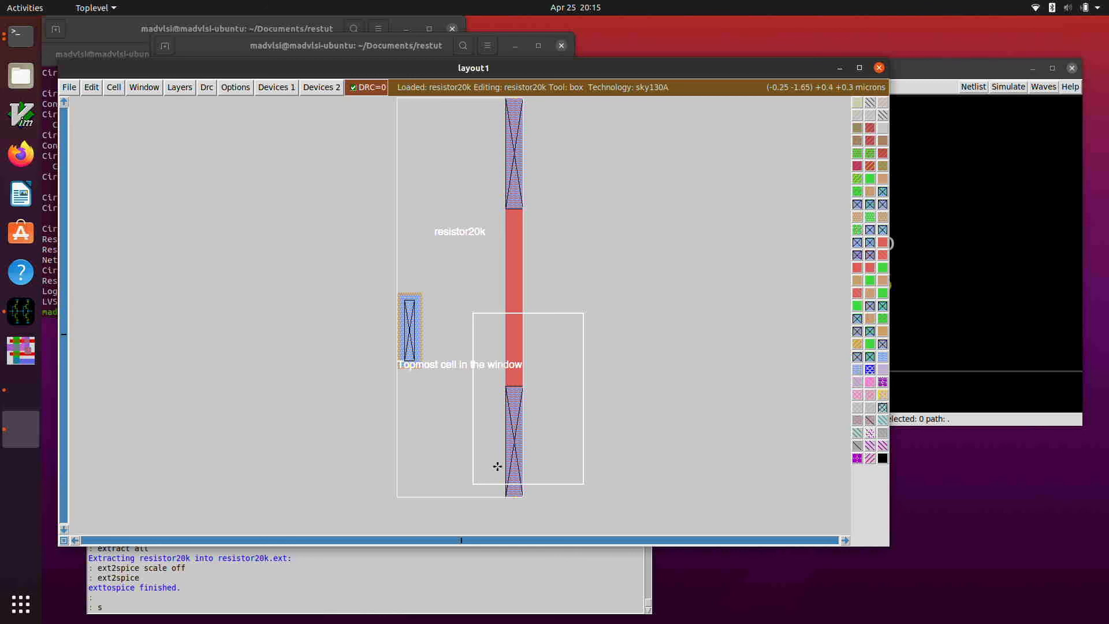
text(ss)
text(s)
key(BackSpace)
key(Return)
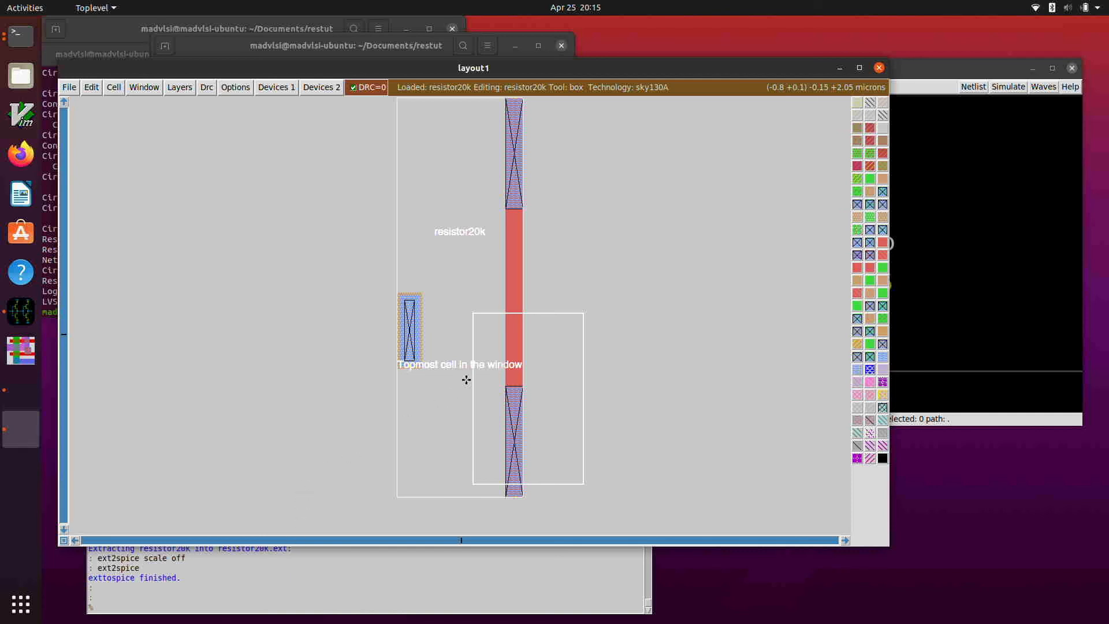
key(s)
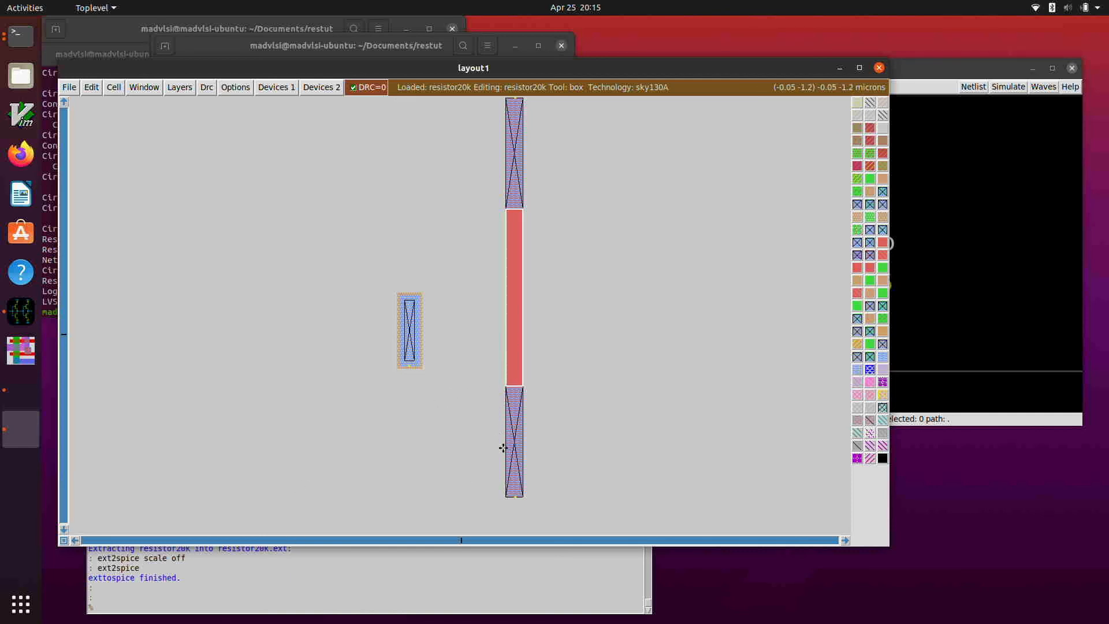
Step: Fit the box exactly around the resistor strip including both end contacts and select that area
click(503, 503)
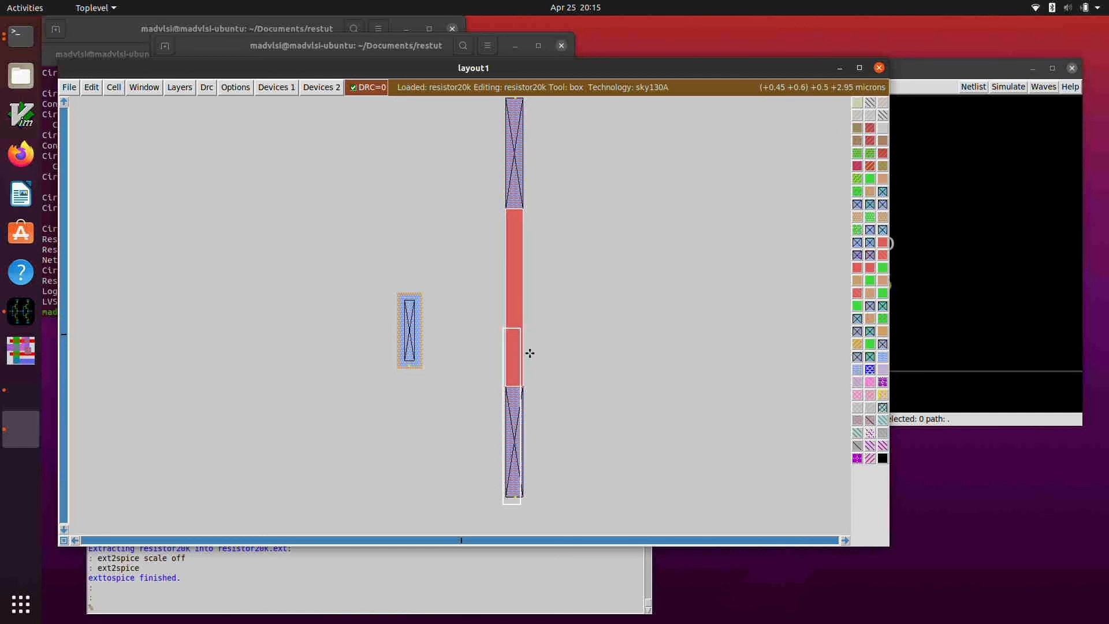
right_click(547, 330)
key(z)
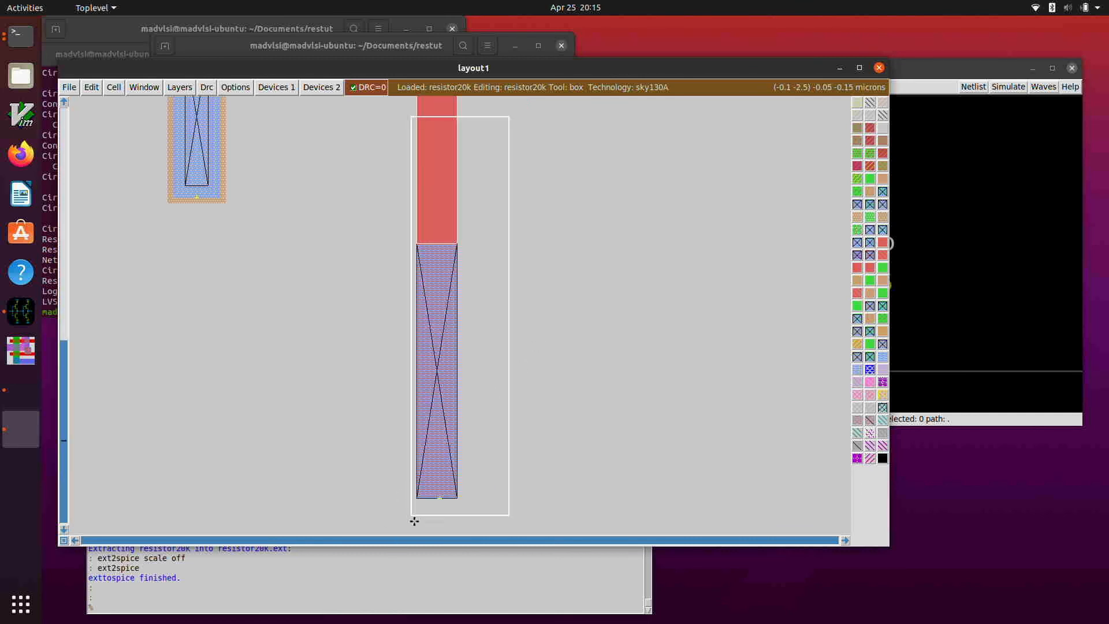
click(417, 498)
scroll(433, 406, up, 5)
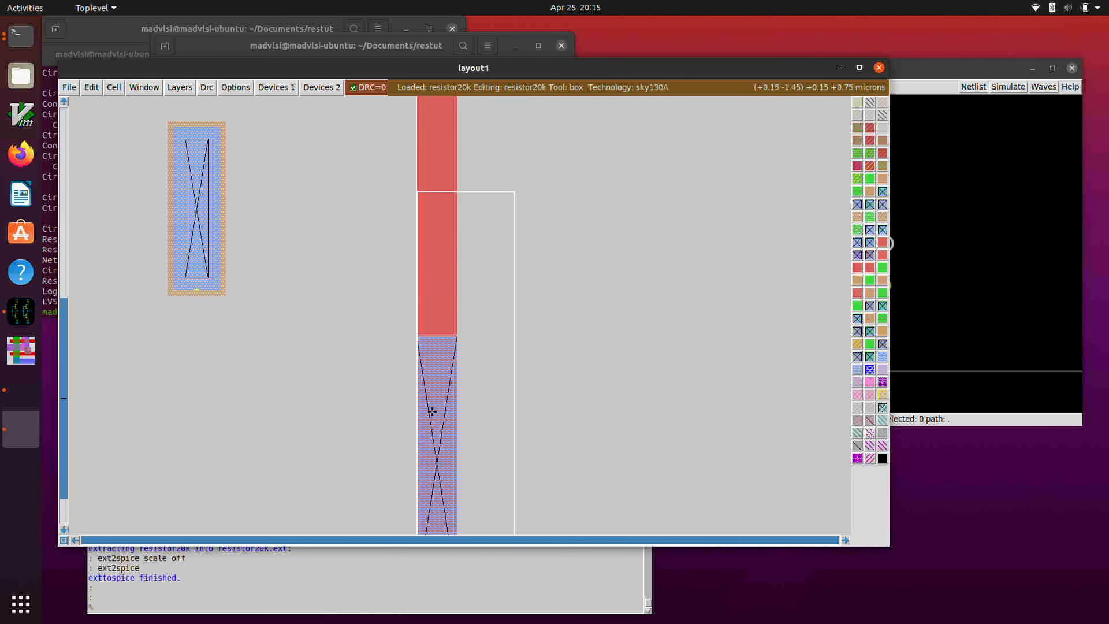
scroll(435, 404, up, 3)
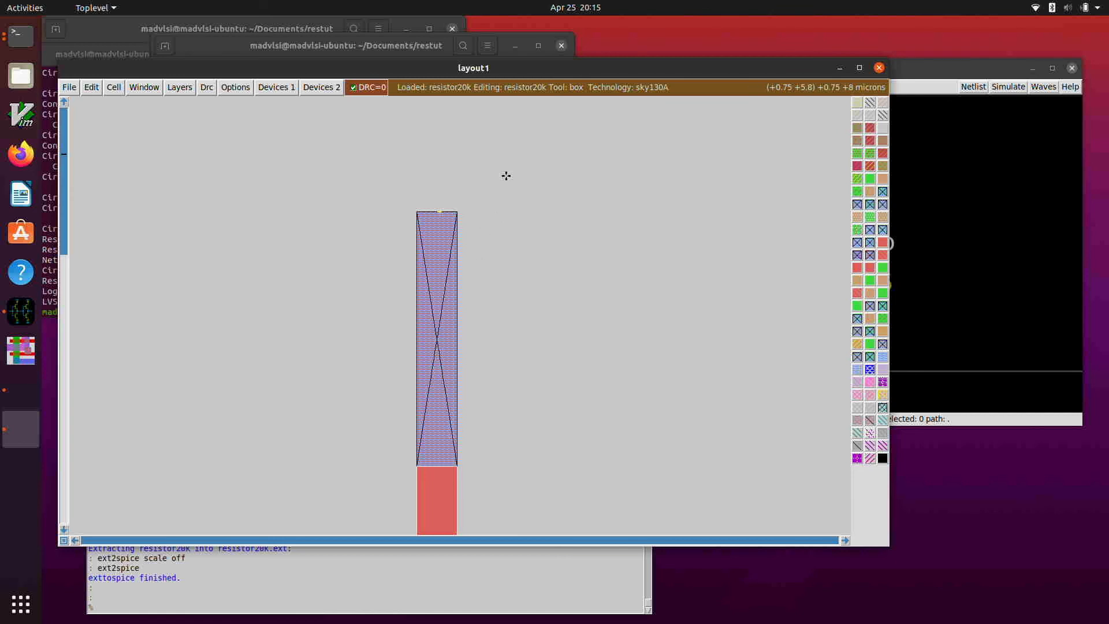
right_click(455, 213)
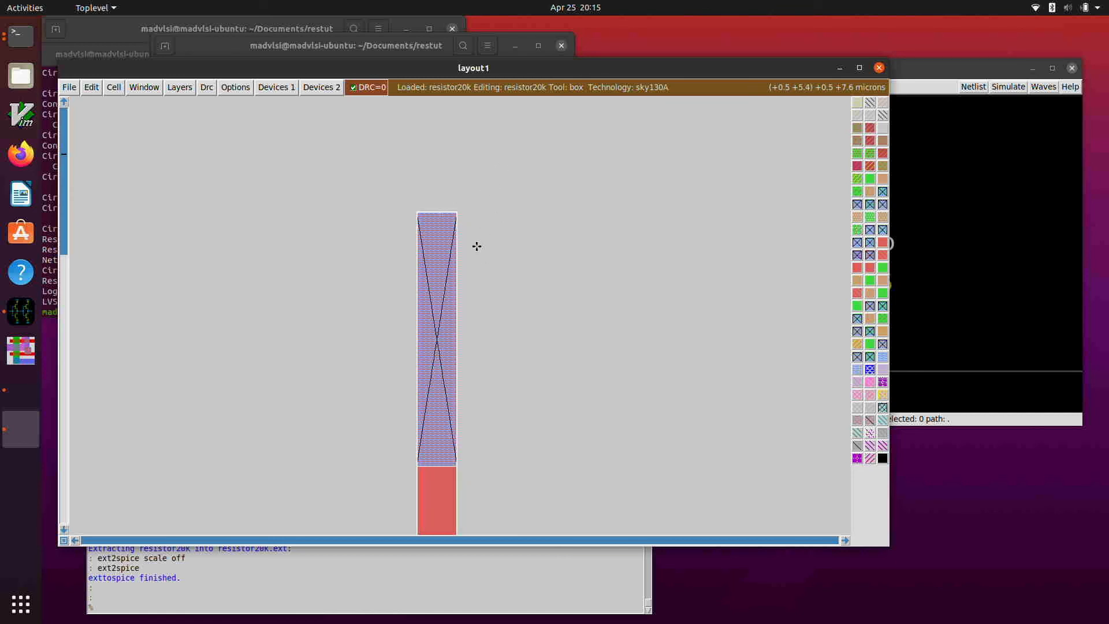
text(elect area)
key(Return)
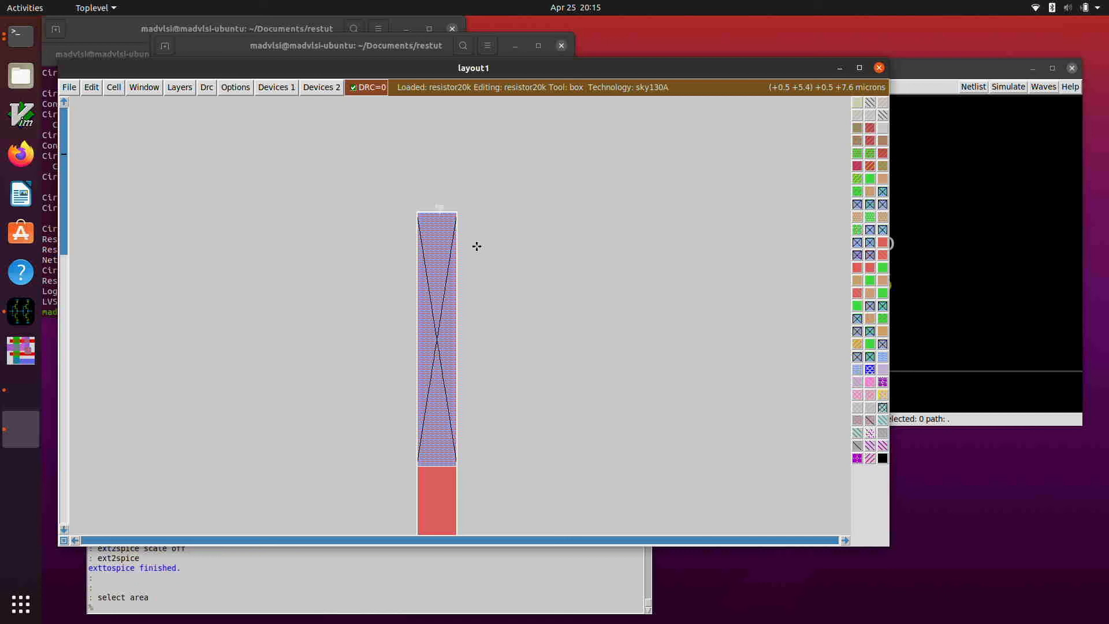
Step: Copy the selected resistor strip 30 units to the east and inspect the copy down to its lower contact
text(copy e 30)
key(Return)
scroll(477, 246, down, 10)
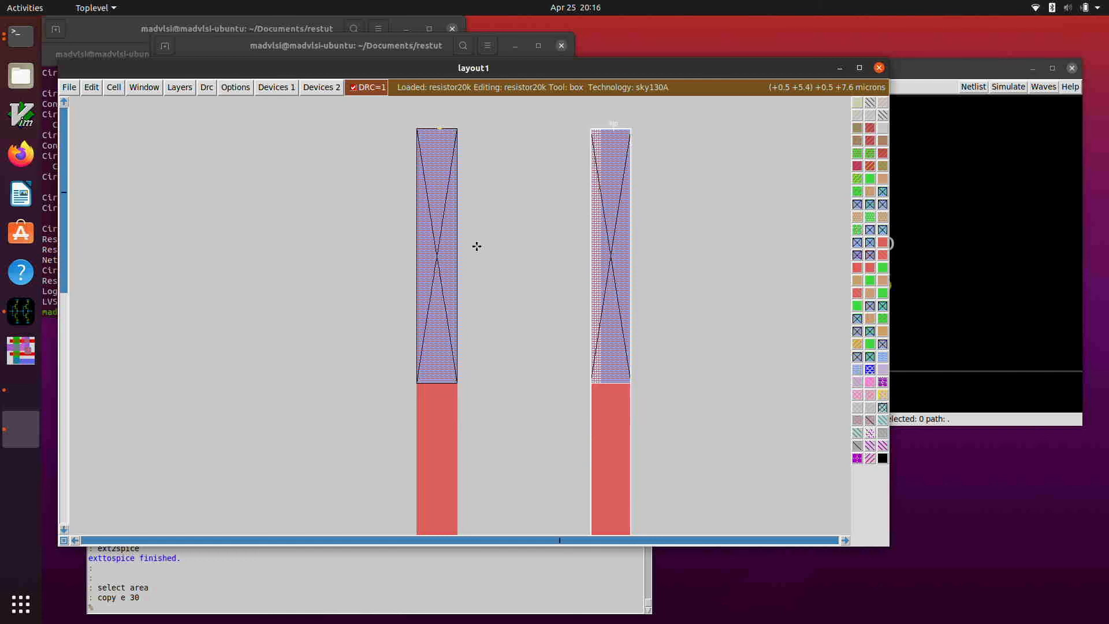
scroll(477, 246, down, 6)
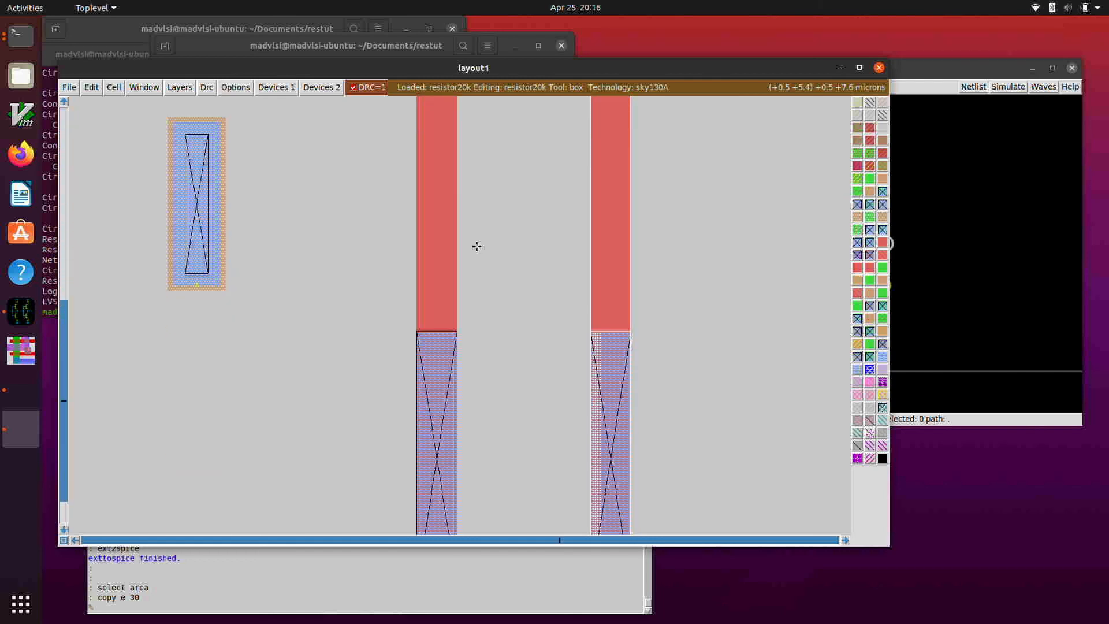
scroll(476, 247, up, 2)
key(shift+z)
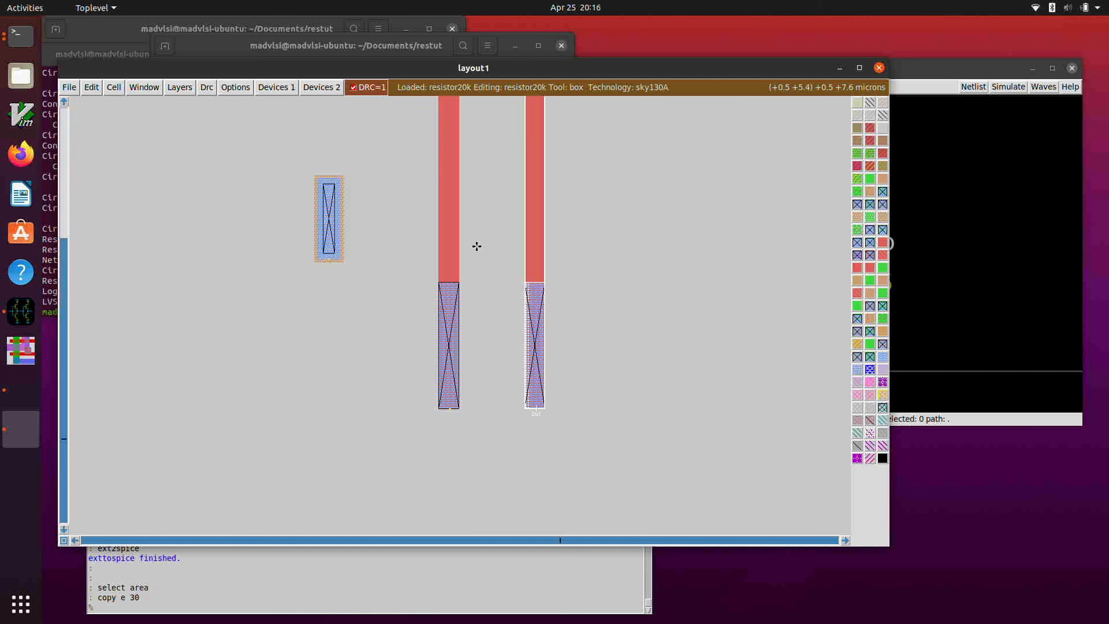
Step: Query the reason for the DRC violation with drc why
scroll(477, 246, up, 2)
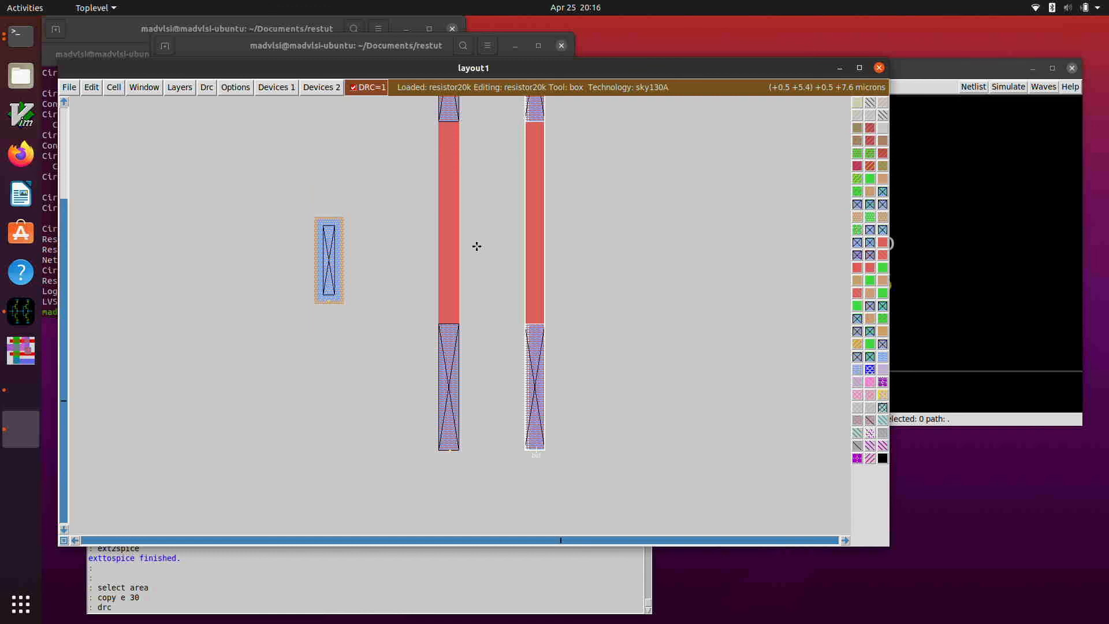
text(why)
key(Return)
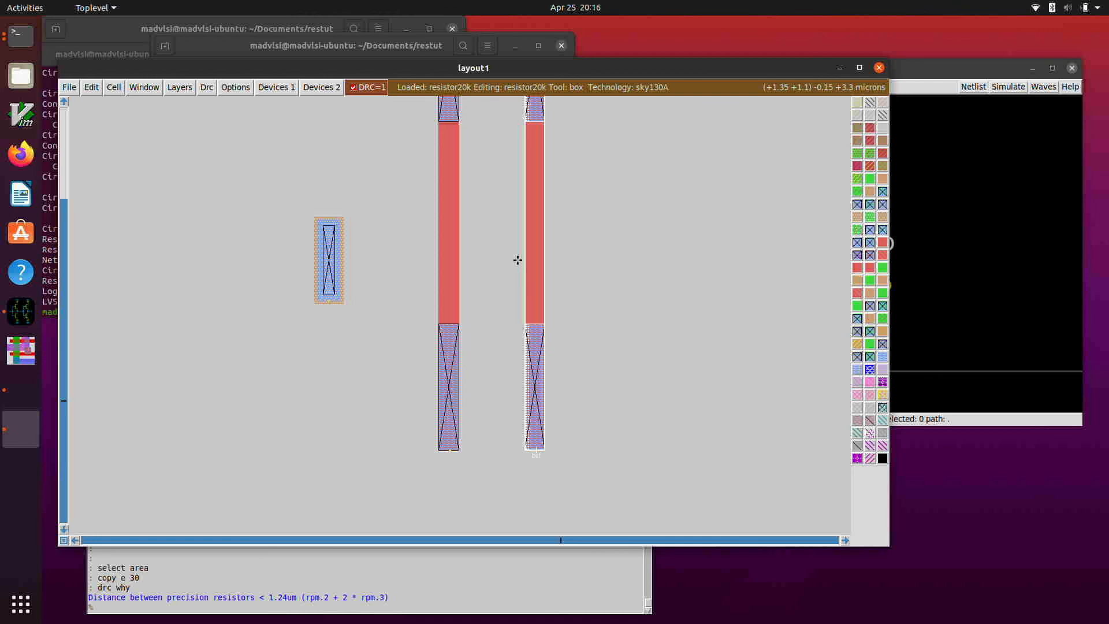
Step: Move the copied resistor 1 unit east, nudge it one further step east, and compare that nudge with undo and redo
text(ve e 1)
key(Return)
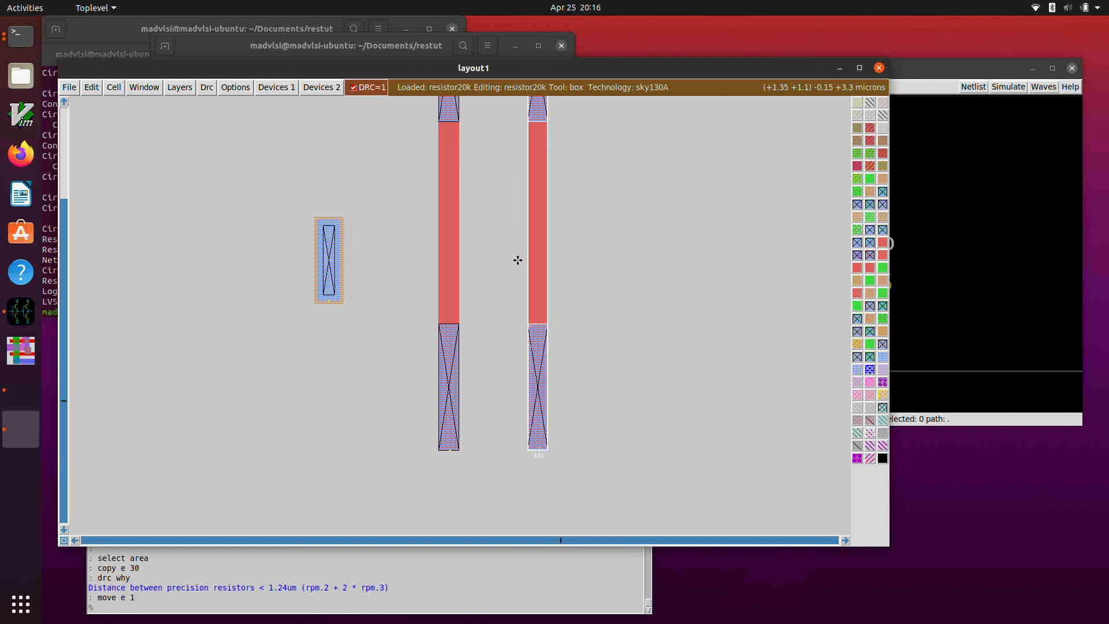
scroll(518, 260, up, 3)
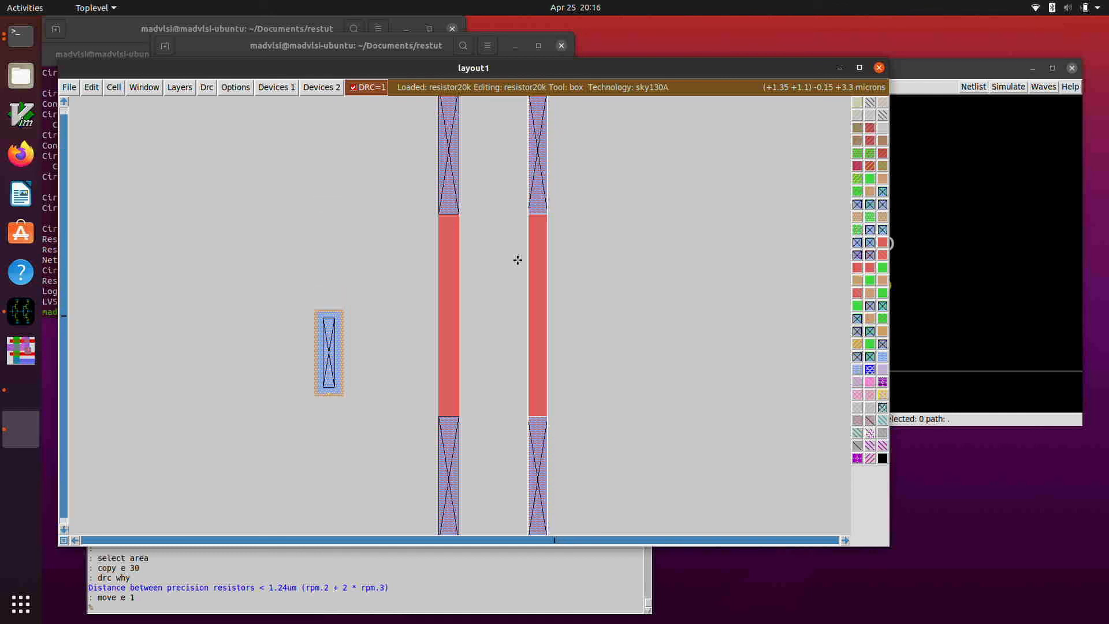
key(r)
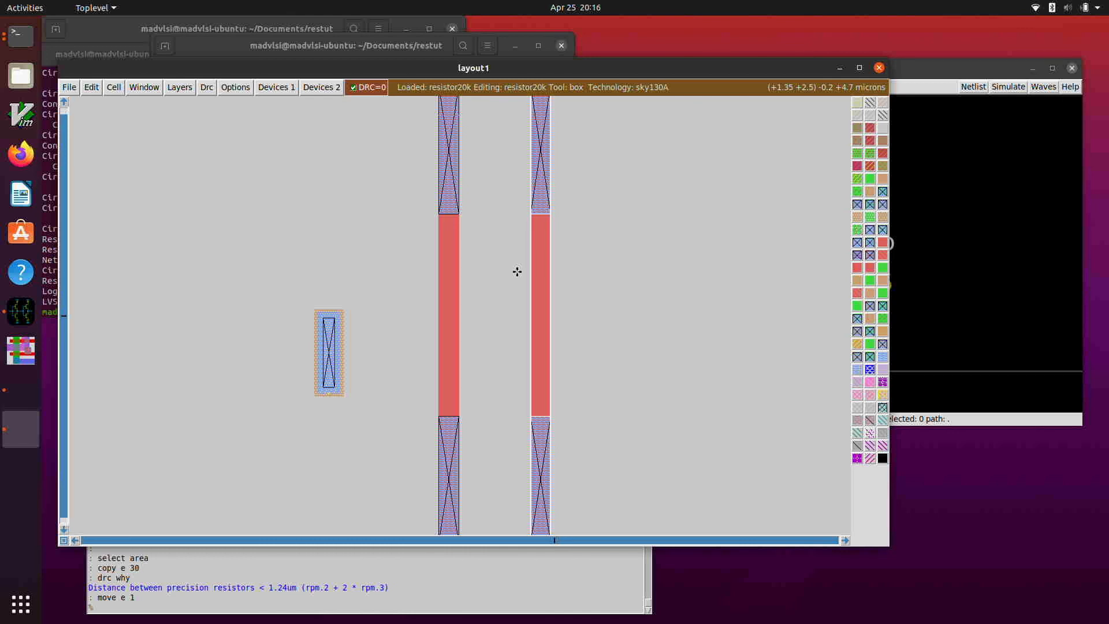
key(u)
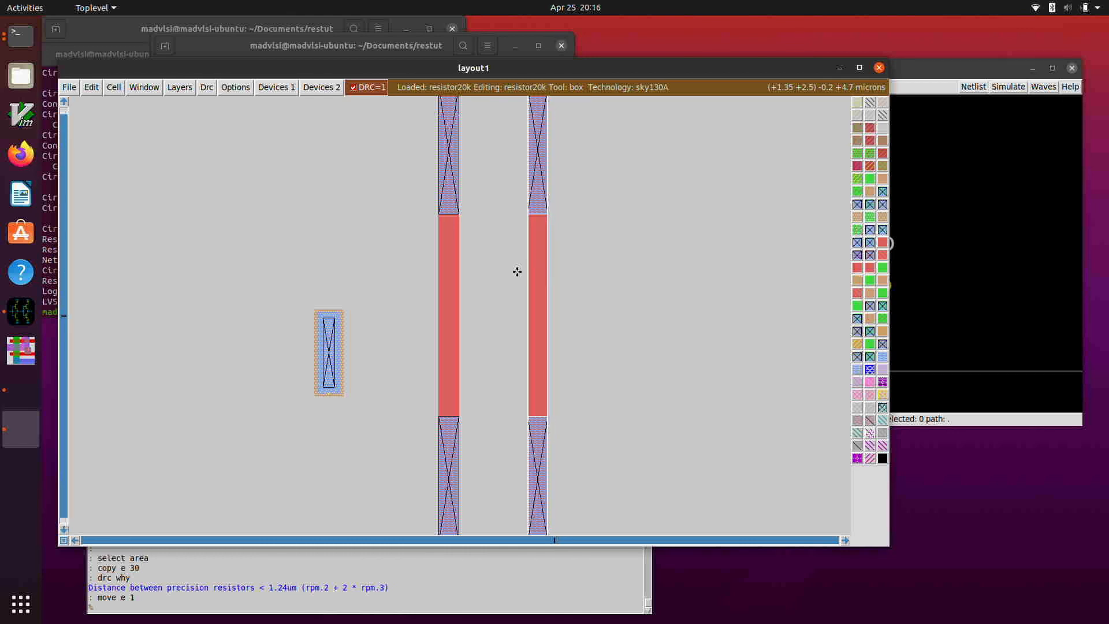
key(shift+u)
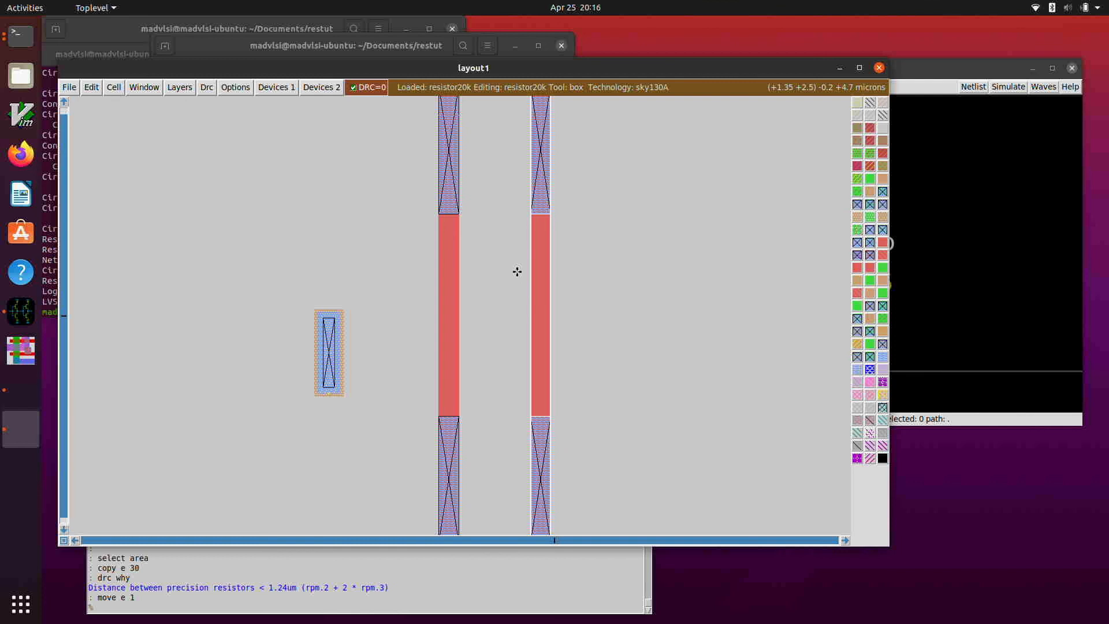
Step: Erase the label at the lower end of the copied resistor
scroll(517, 272, down, 5)
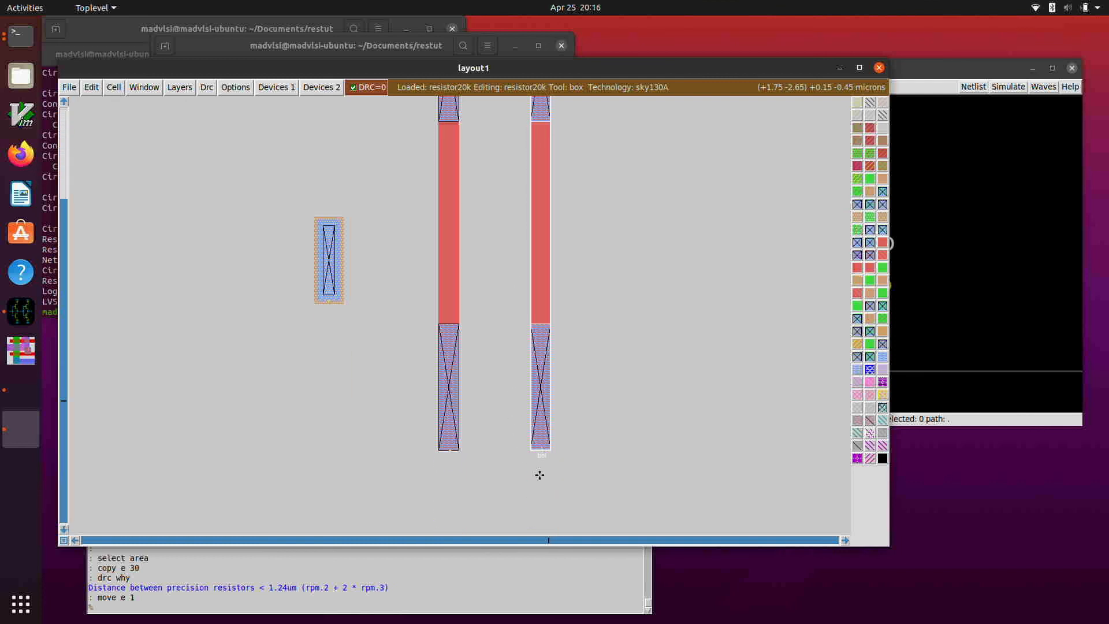
click(519, 469)
right_click(562, 431)
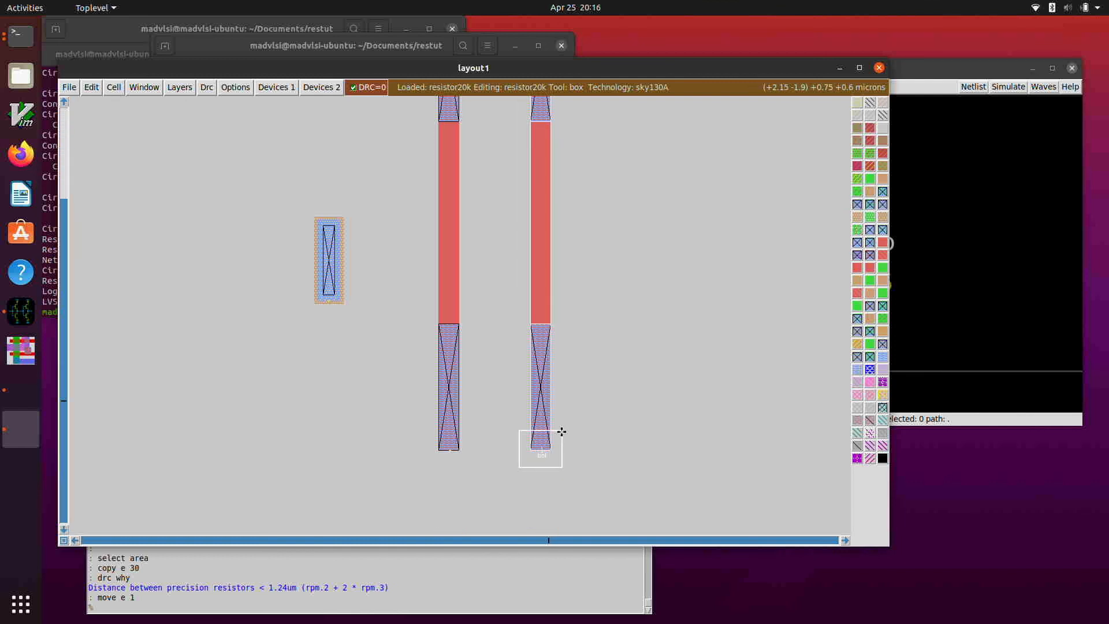
text(ase label)
key(Return)
Step: Erase the label at the upper end of the copied resistor
scroll(563, 428, up, 10)
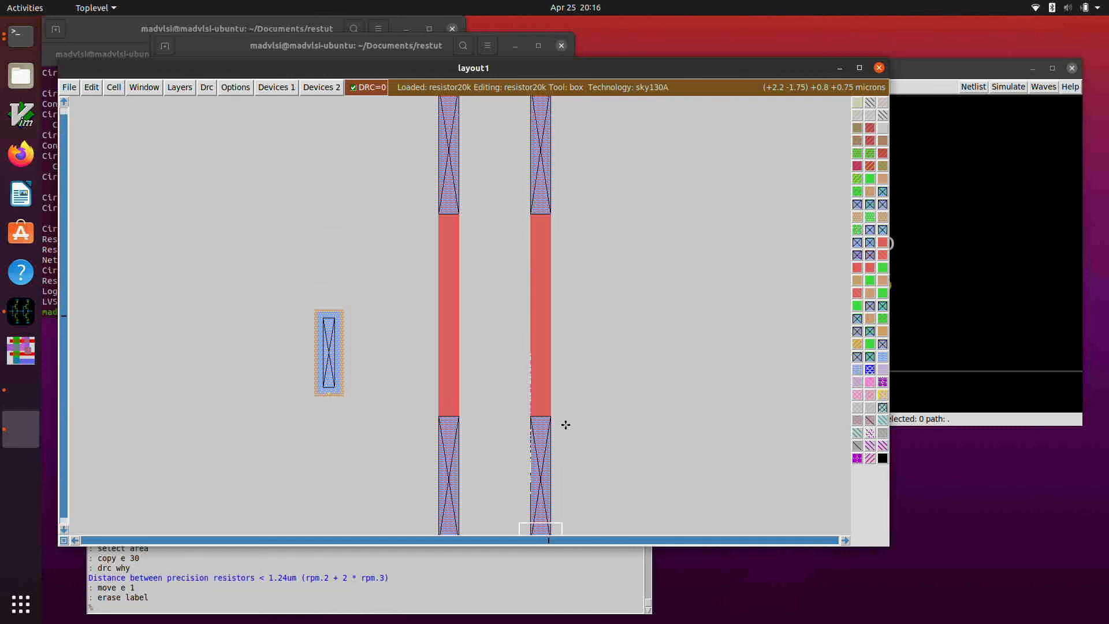
click(524, 209)
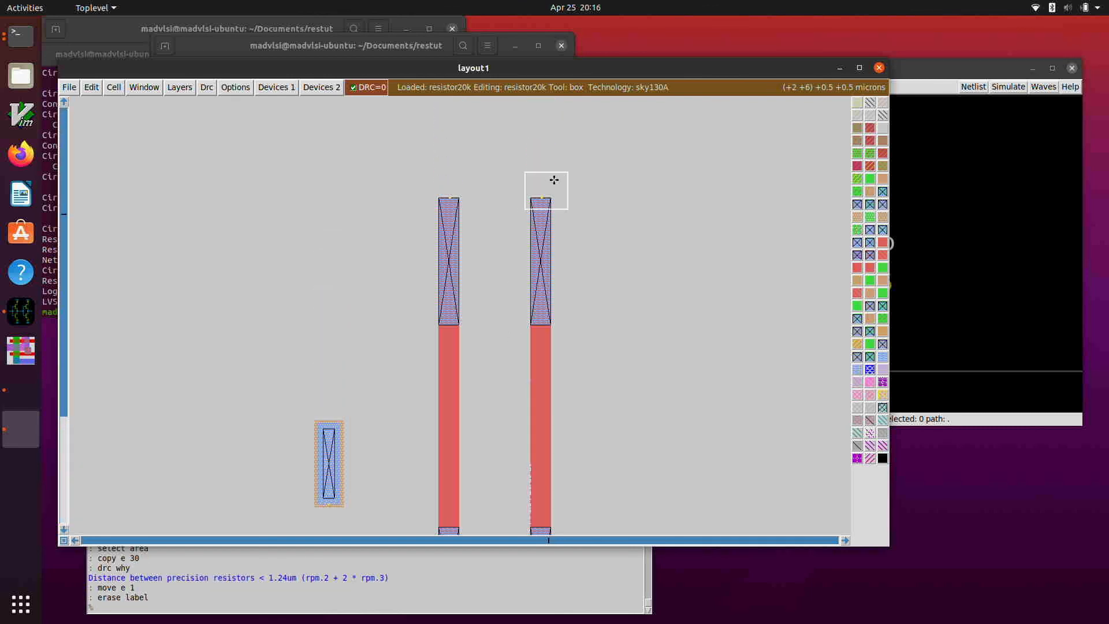
right_click(555, 178)
text(erase label)
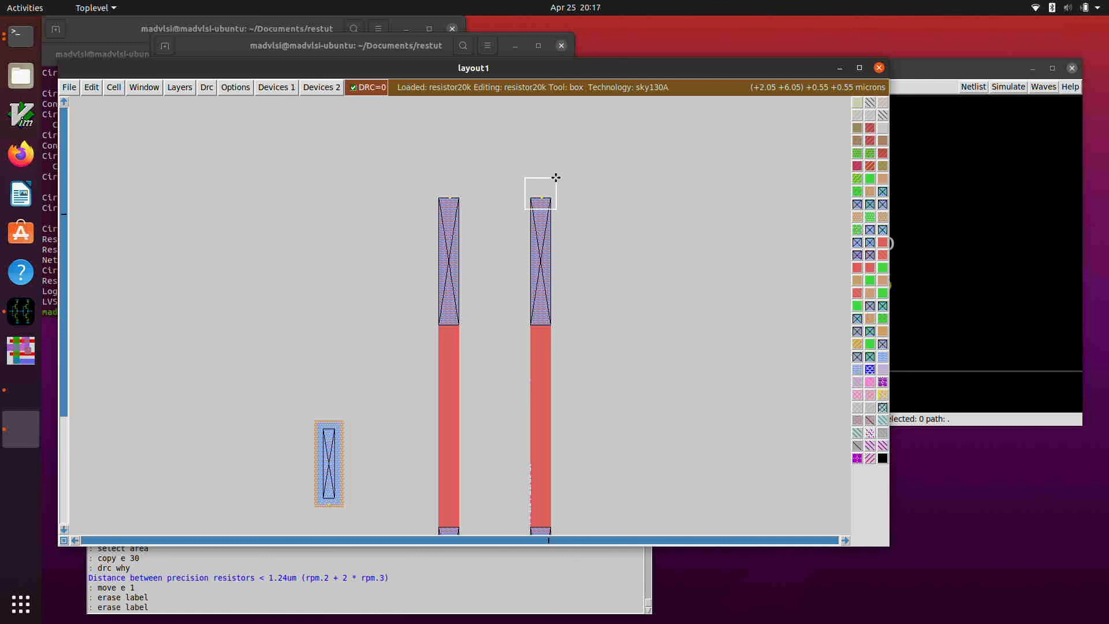
key(Return)
Step: Paint local interconnect (li) across the full gap between the lower contacts of the two resistor strips
scroll(556, 177, down, 10)
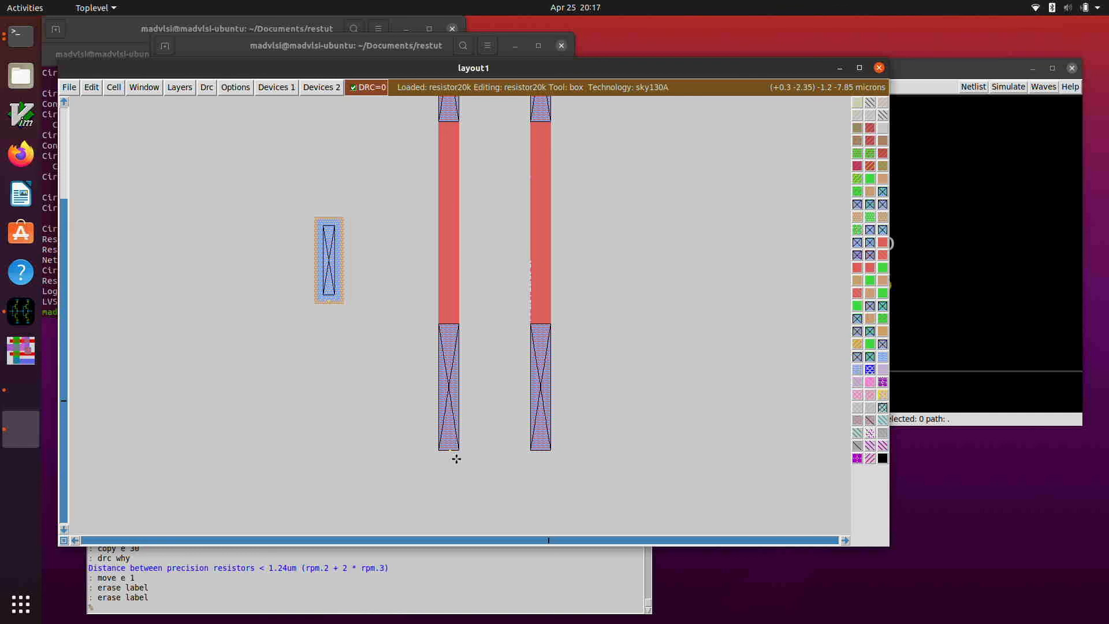
click(459, 450)
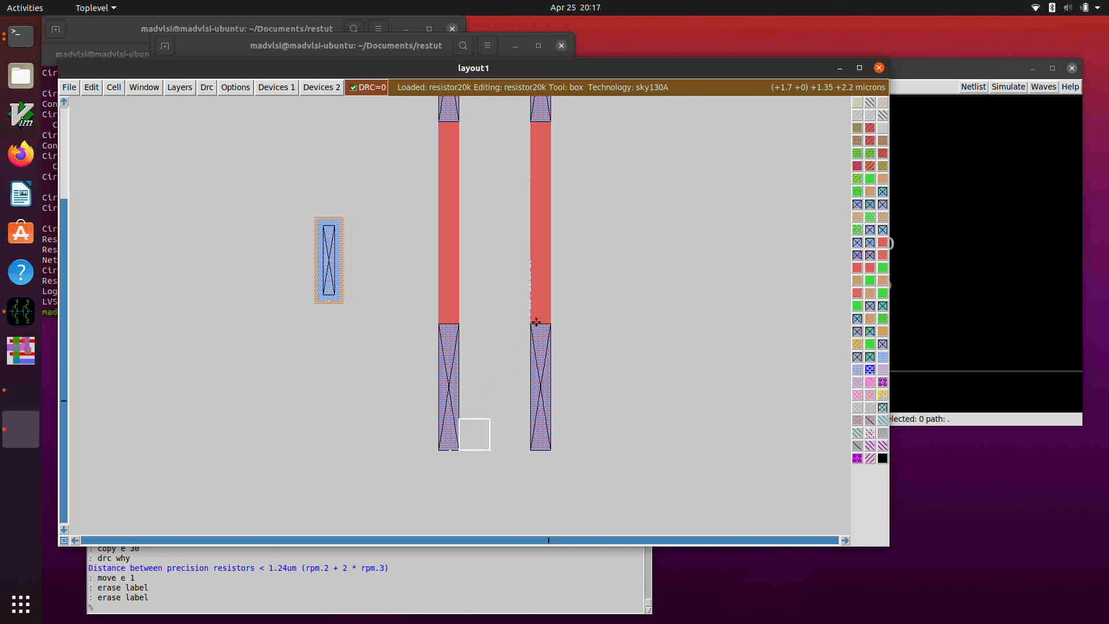
right_click(531, 326)
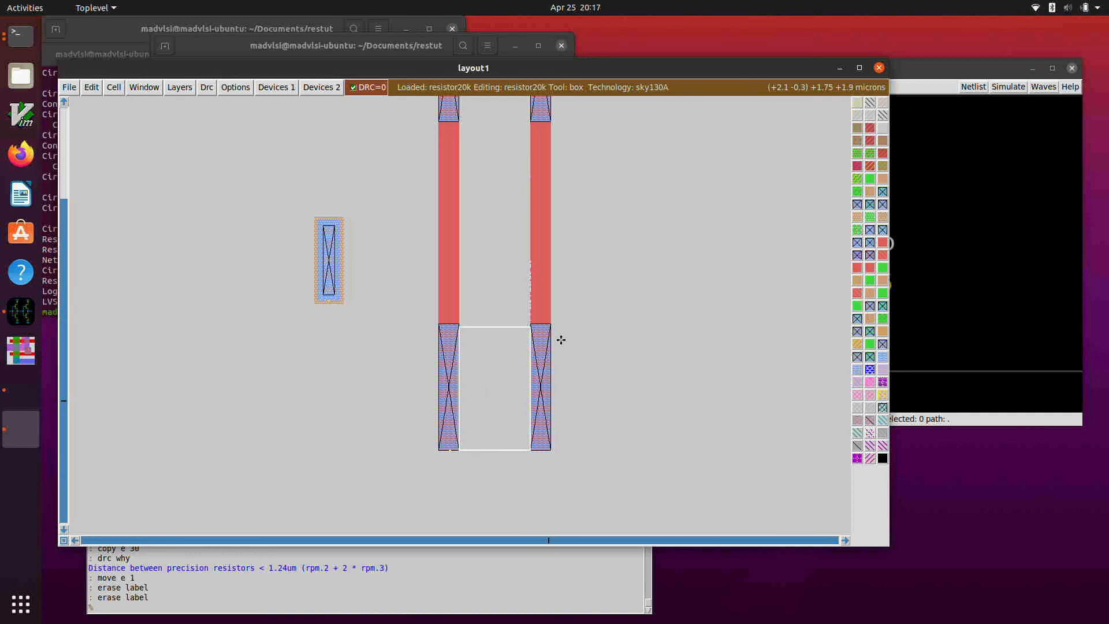
scroll(560, 339, up, 2)
key(z)
key(z)
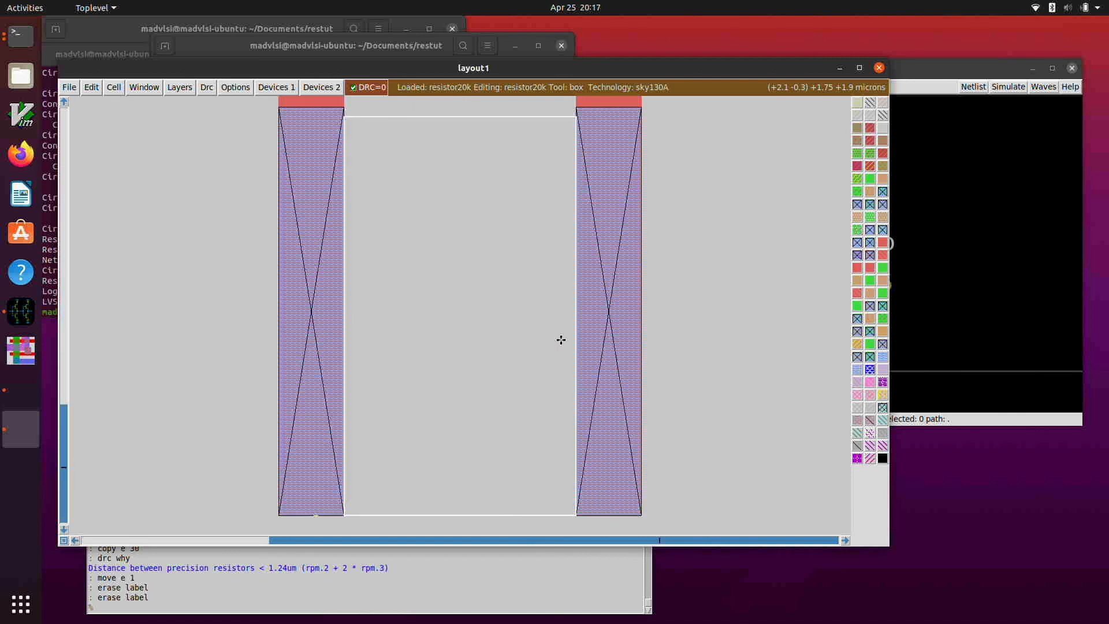
right_click(576, 108)
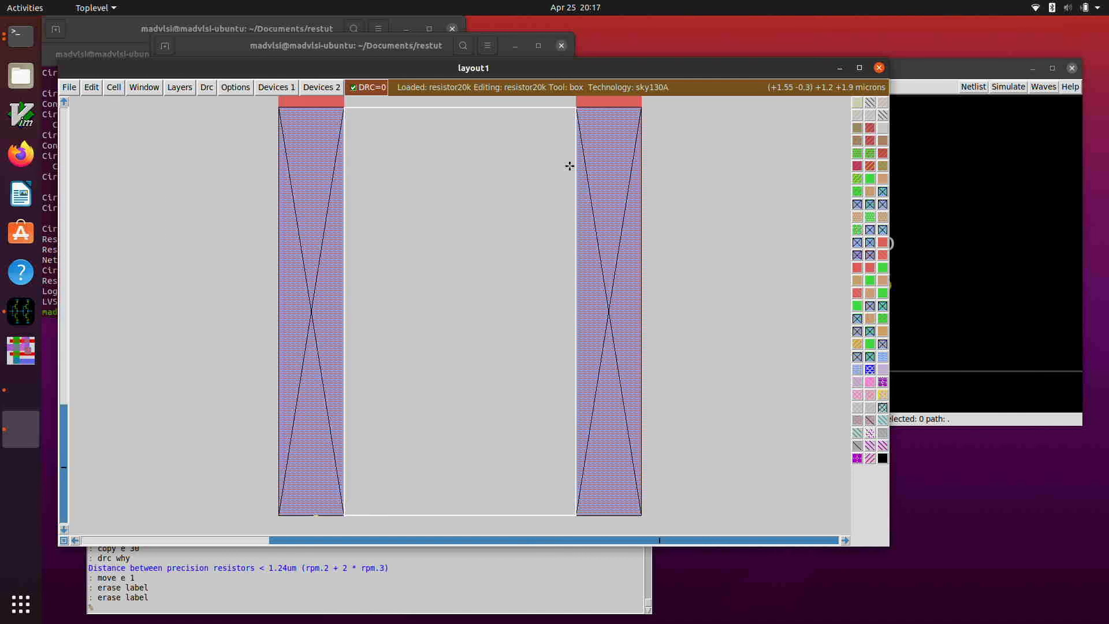
text(int li)
key(Return)
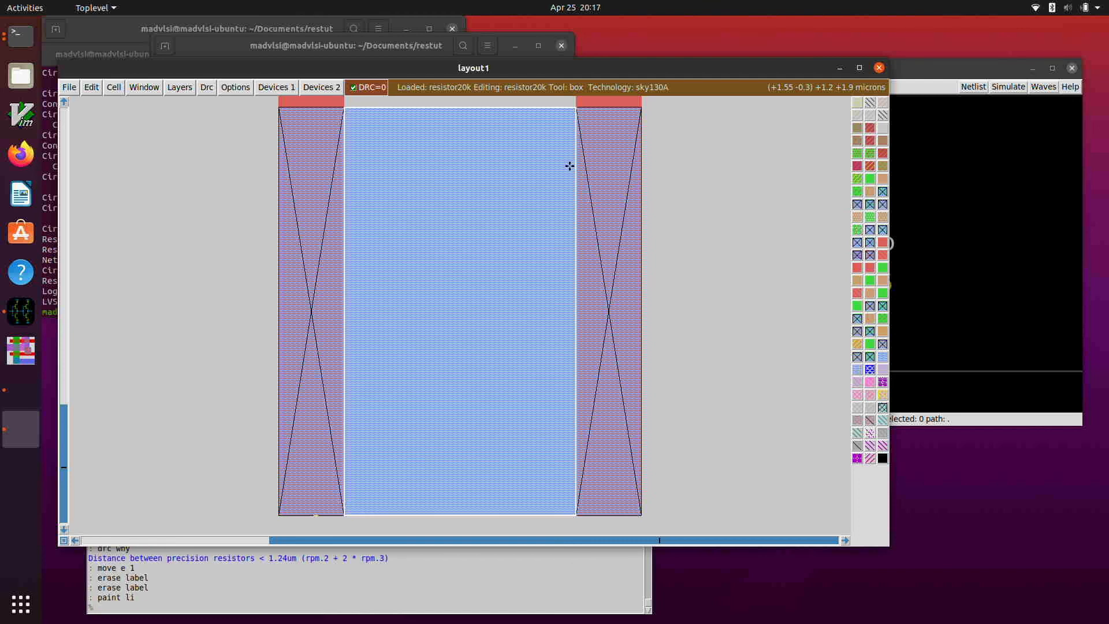
Step: Paint an equally sized local interconnect (li) block against the east side of the copied resistor's upper contact
key(shift+z)
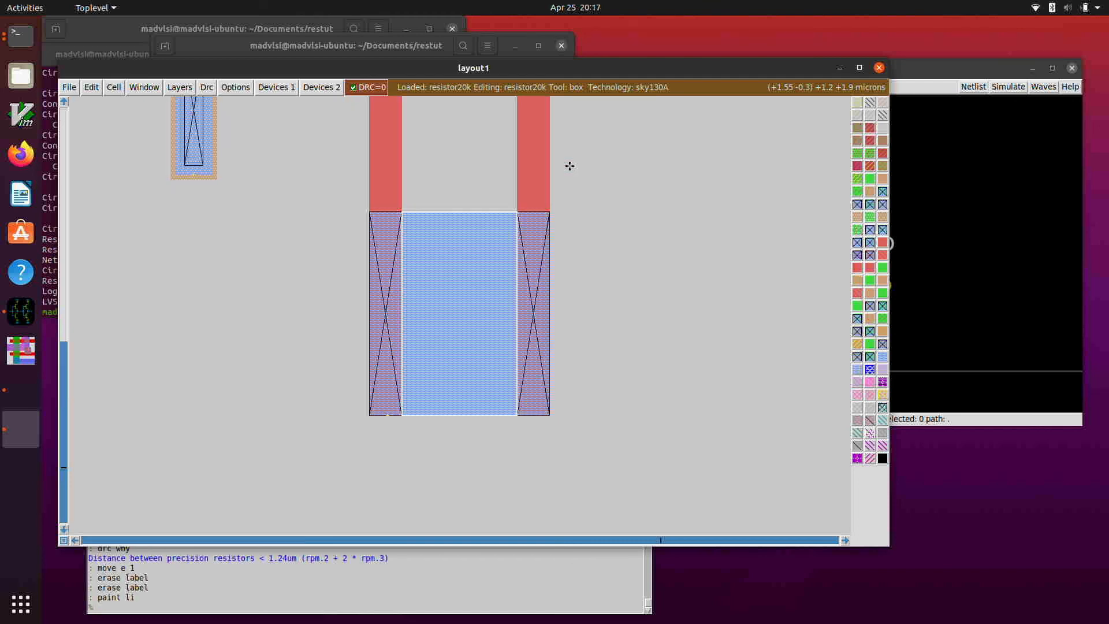
scroll(569, 165, up, 3)
scroll(597, 230, up, 6)
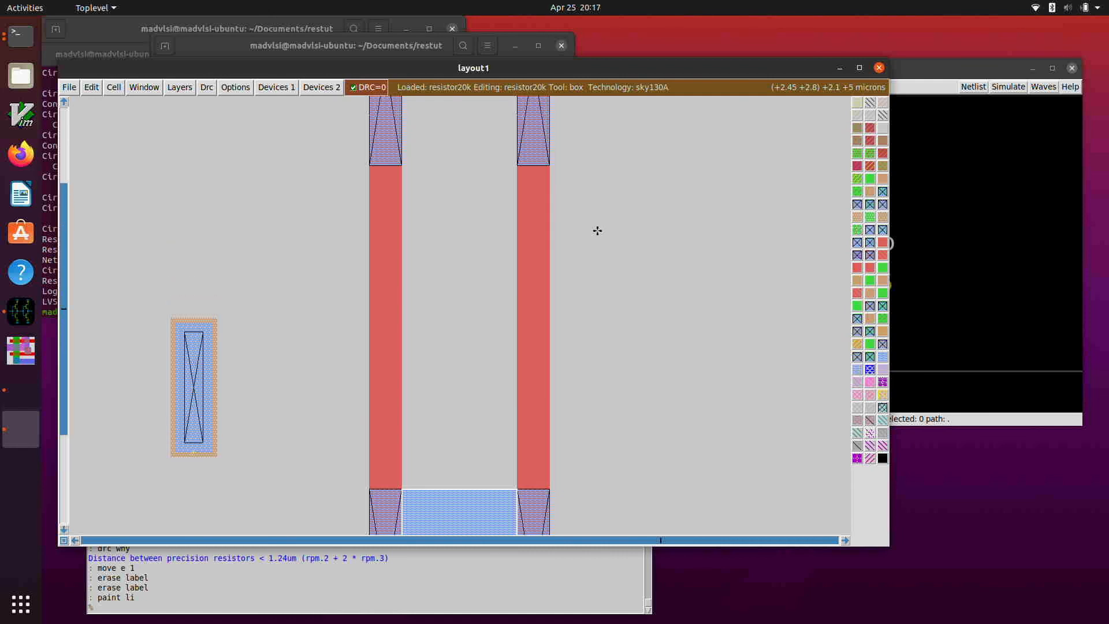
scroll(598, 230, up, 2)
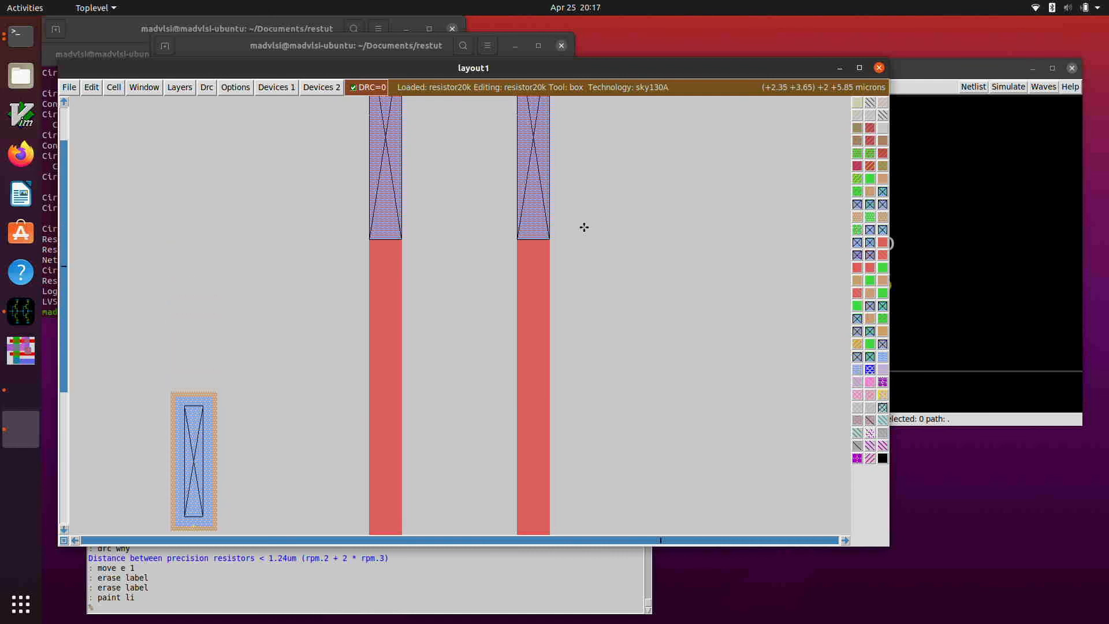
click(551, 239)
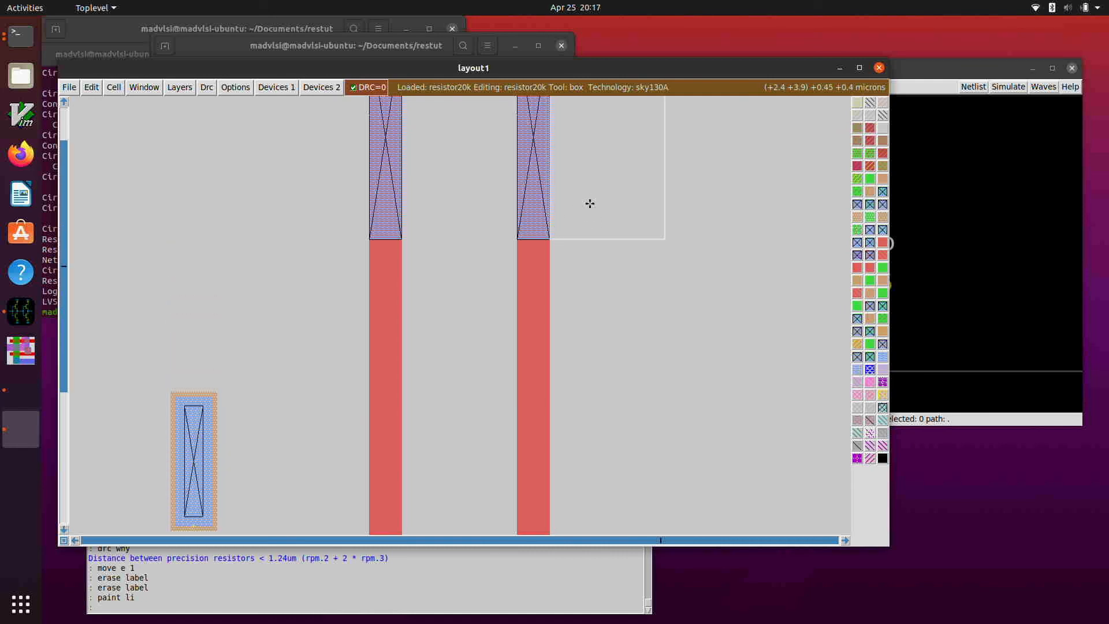
text(paint li)
key(Return)
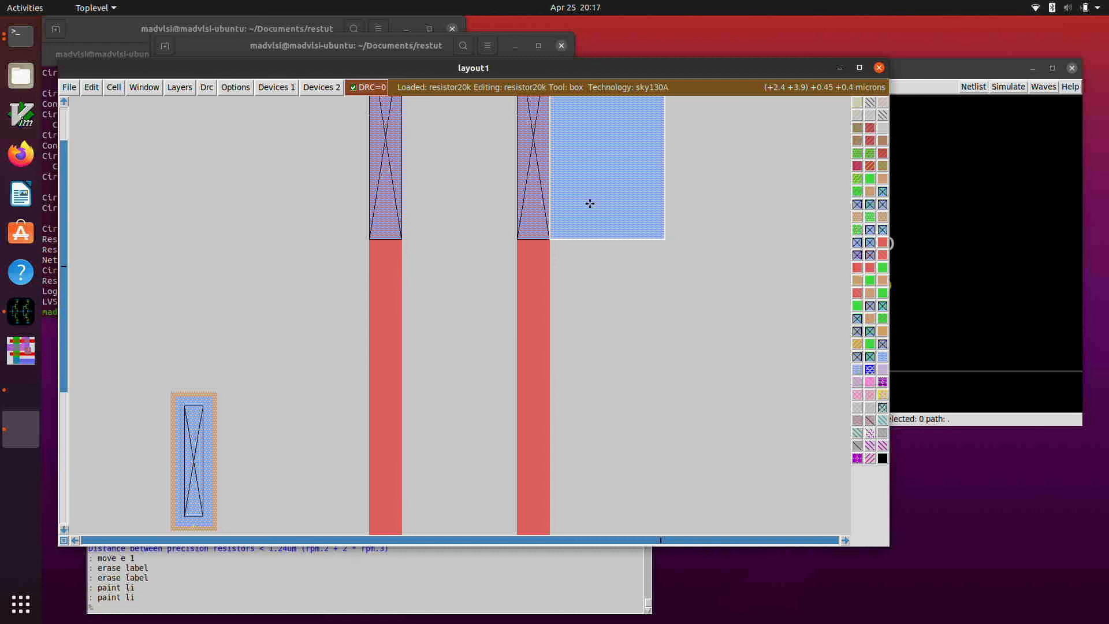
Step: Enclose both resistor strips and their two li blocks with a box about 5.2 by 9.5 microns, leaving out the substrate contact
key(shift+z)
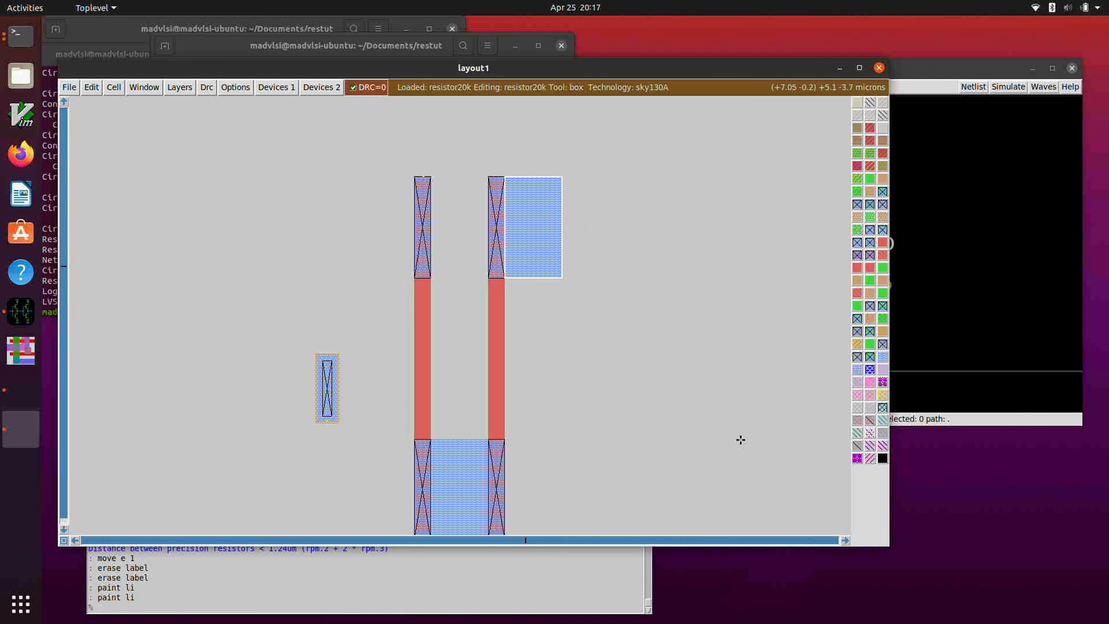
scroll(426, 228, down, 1)
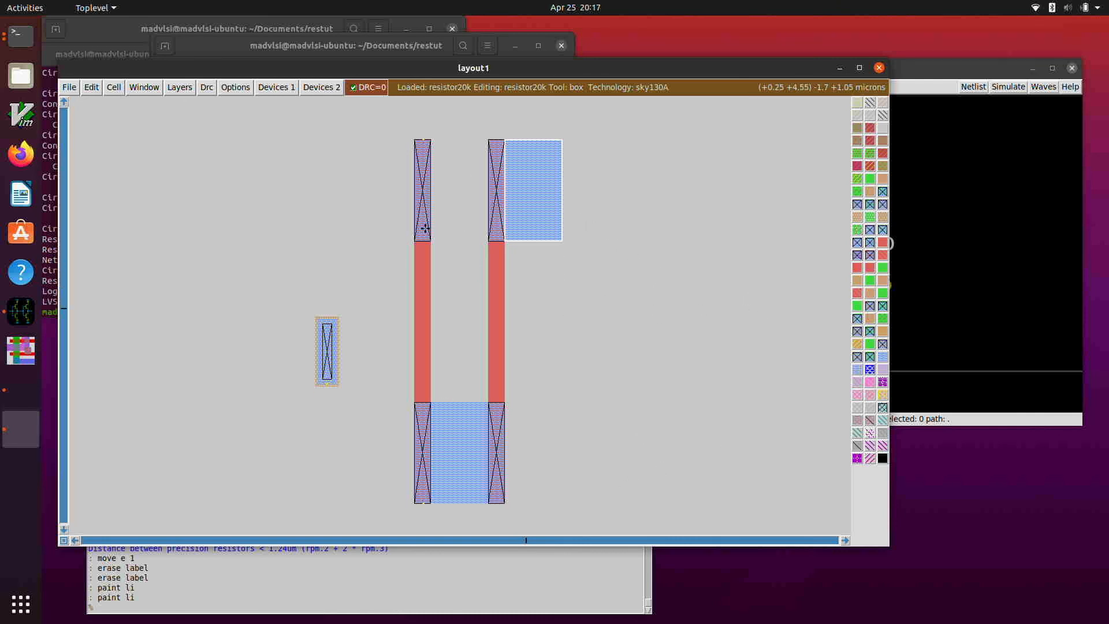
scroll(352, 271, up, 1)
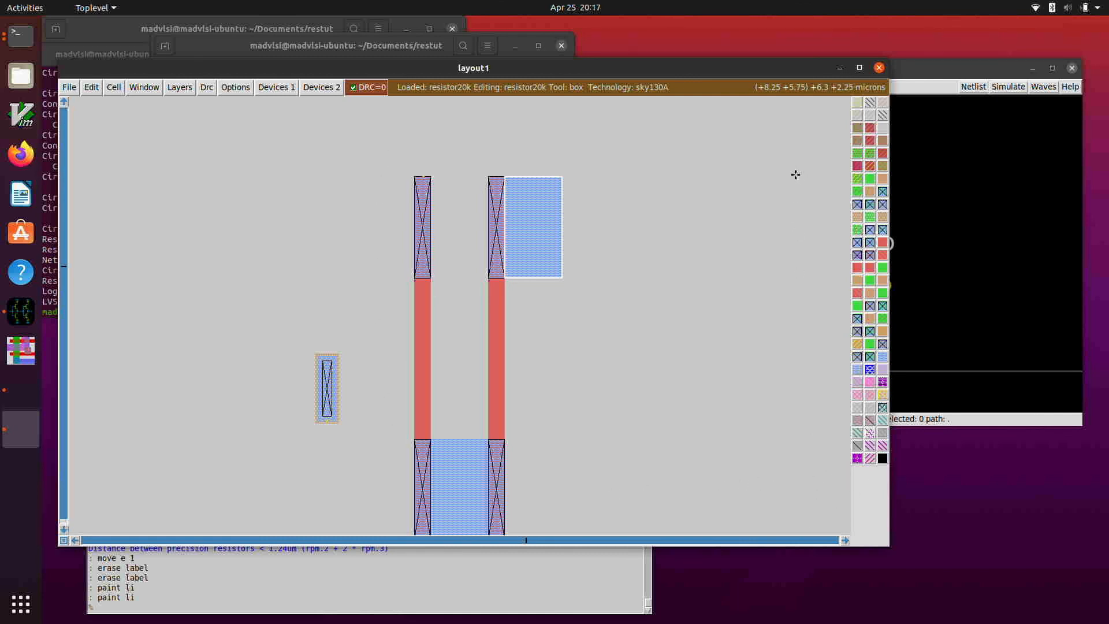
scroll(325, 415, down, 1)
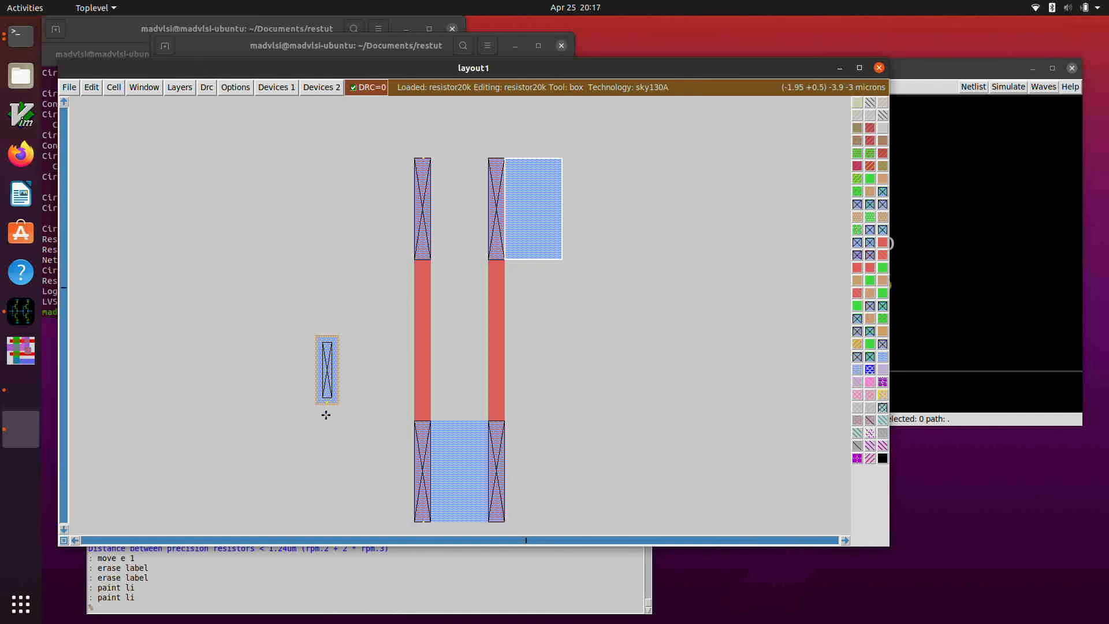
scroll(326, 415, down, 1)
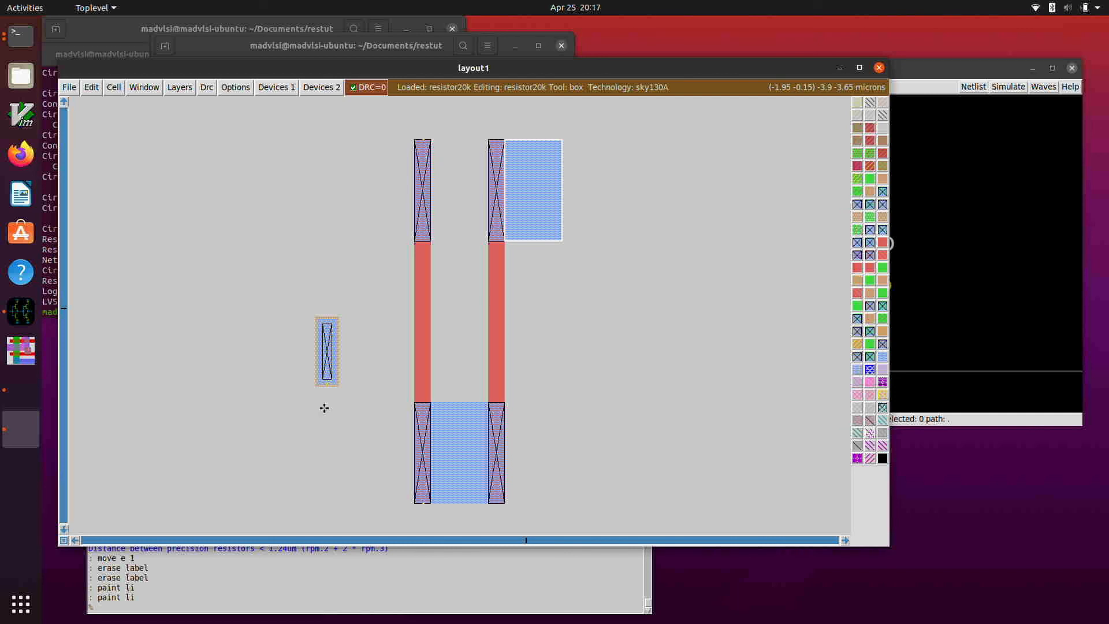
key(shift+z)
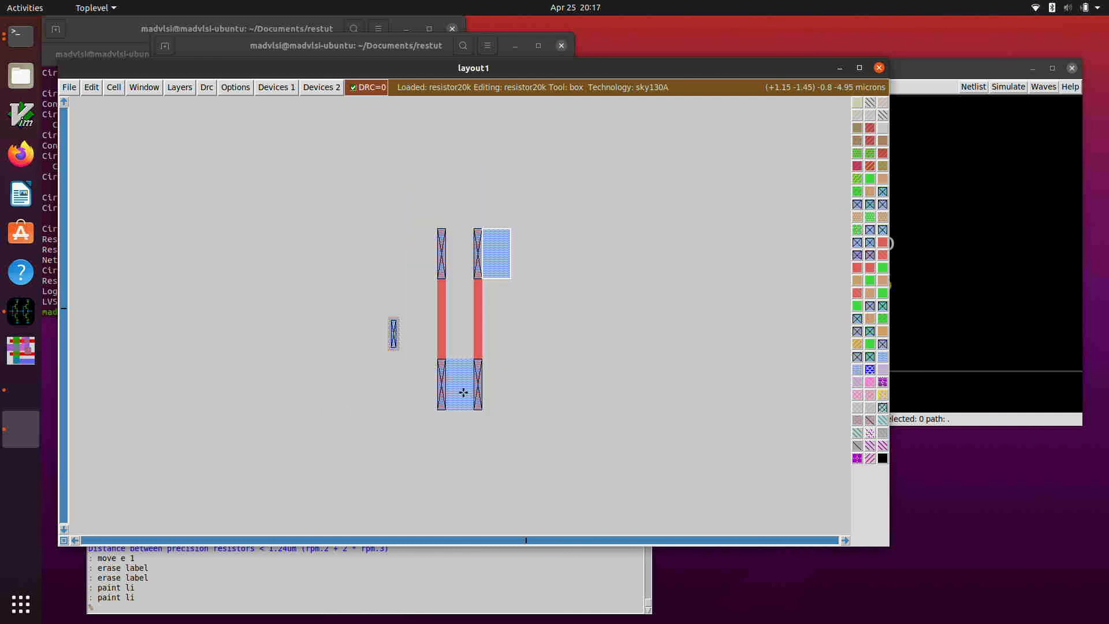
click(421, 429)
right_click(540, 211)
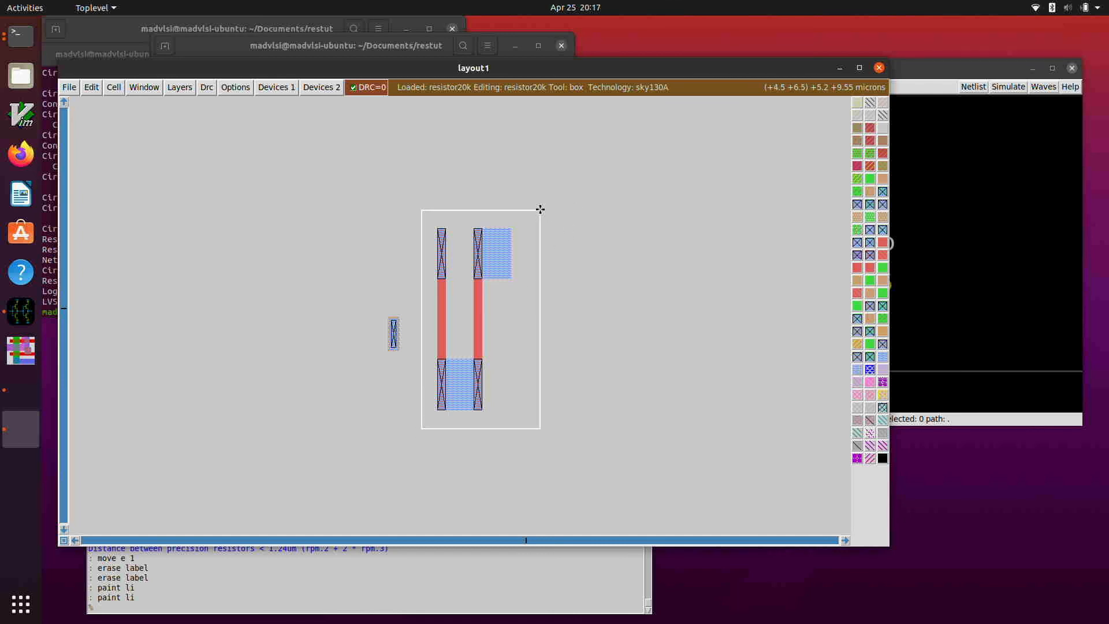